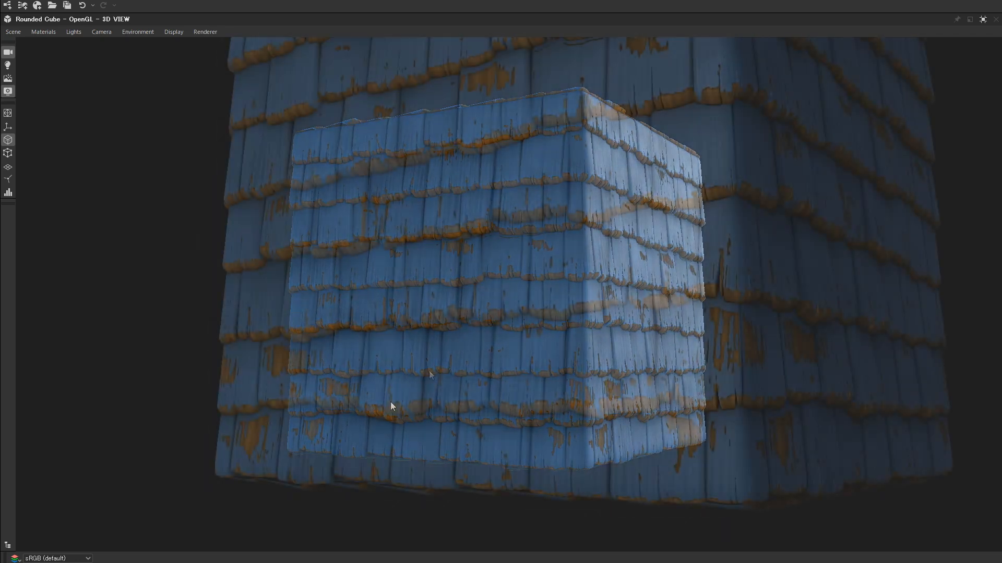
# - Examine the blue wooden shingle roof material on the rounded cube from several angles and at close range
pyautogui.moveTo(390, 402); pyautogui.dragTo(427, 372)
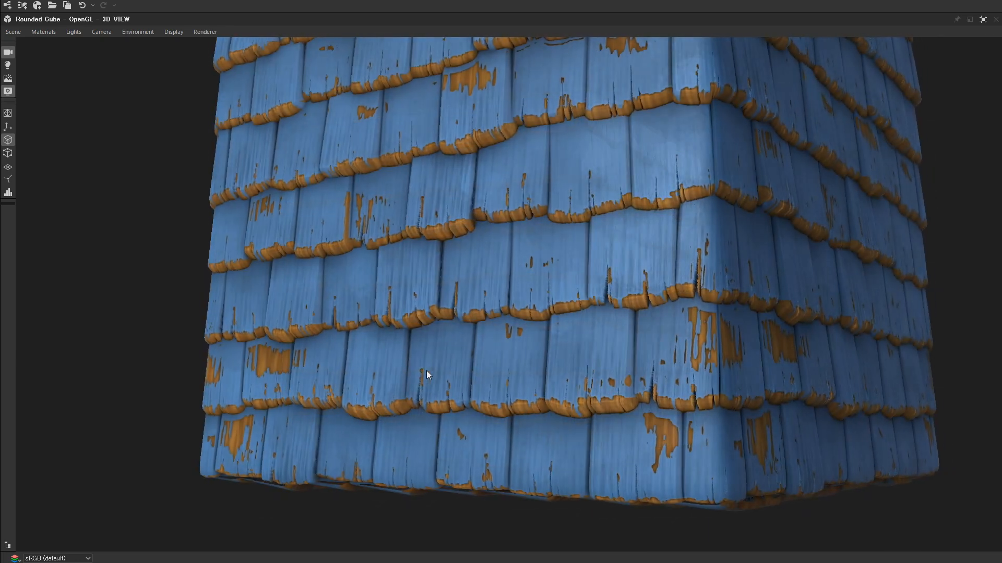
pyautogui.scroll(2, 426, 375)
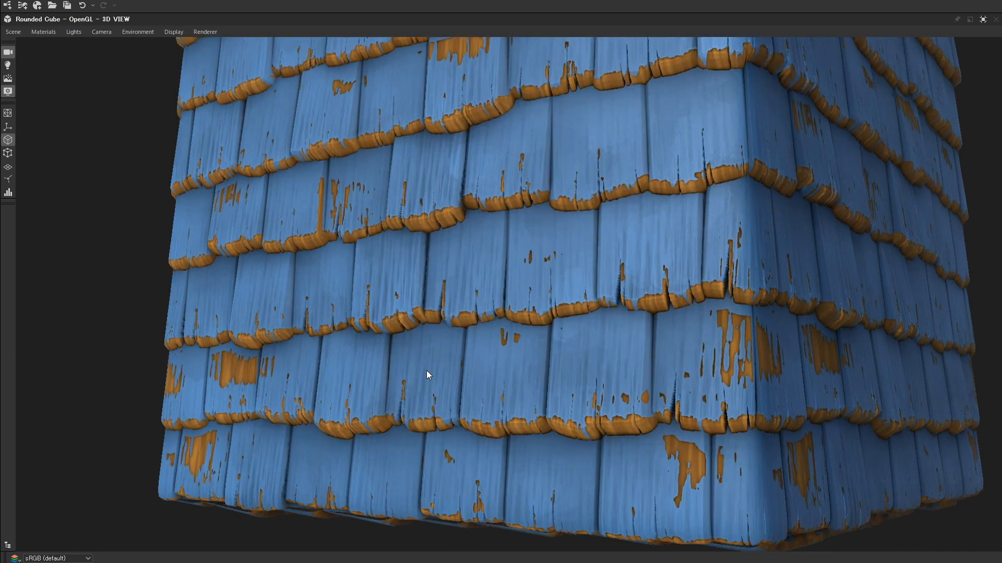
pyautogui.moveTo(391, 369); pyautogui.dragTo(483, 367)
pyautogui.moveTo(518, 339)
pyautogui.mouseDown()
pyautogui.moveTo(524, 332)
pyautogui.moveTo(512, 334)
pyautogui.mouseUp()
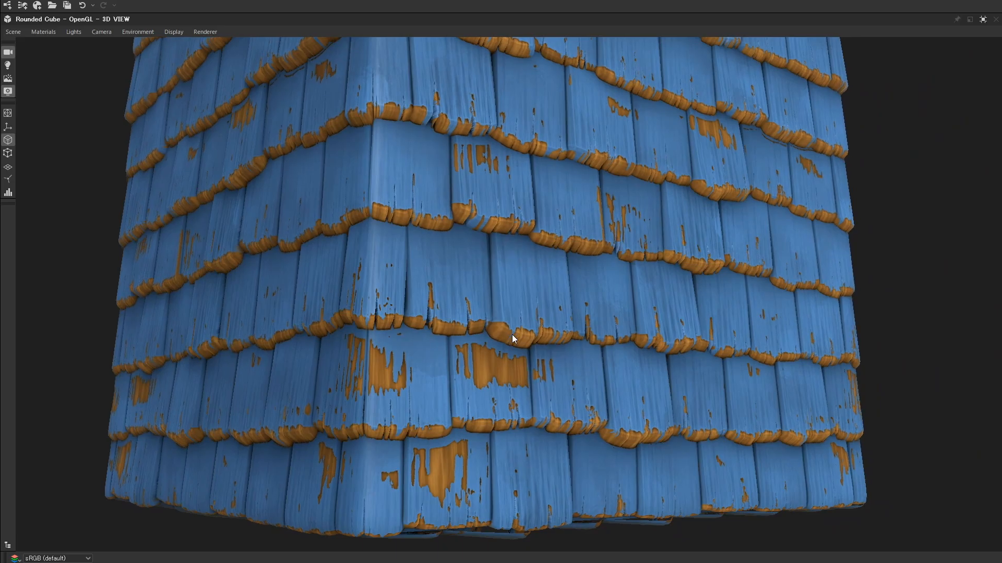
pyautogui.scroll(2, 390, 173)
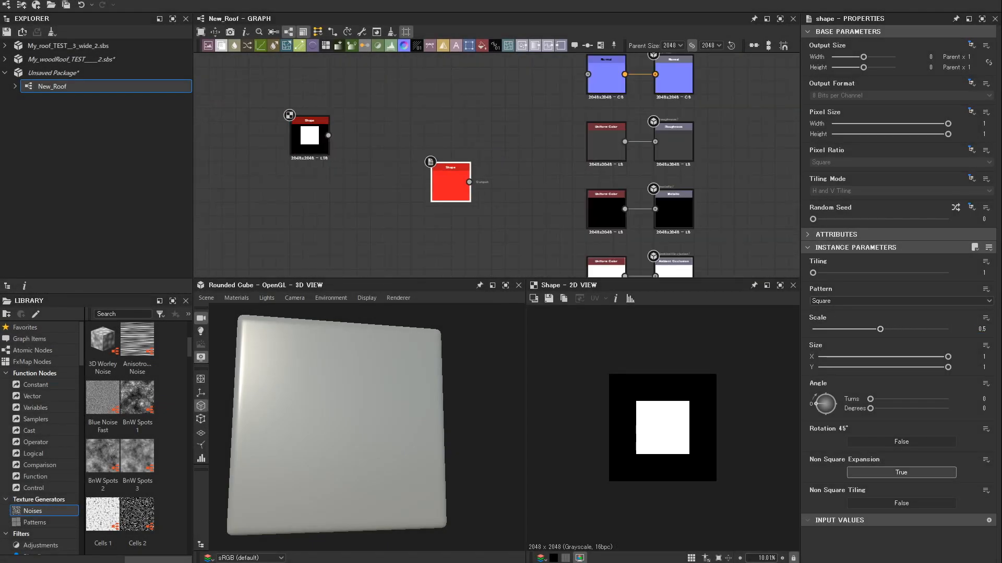
# - Set the new Shape node's pattern to Disc
pyautogui.click(819, 315)
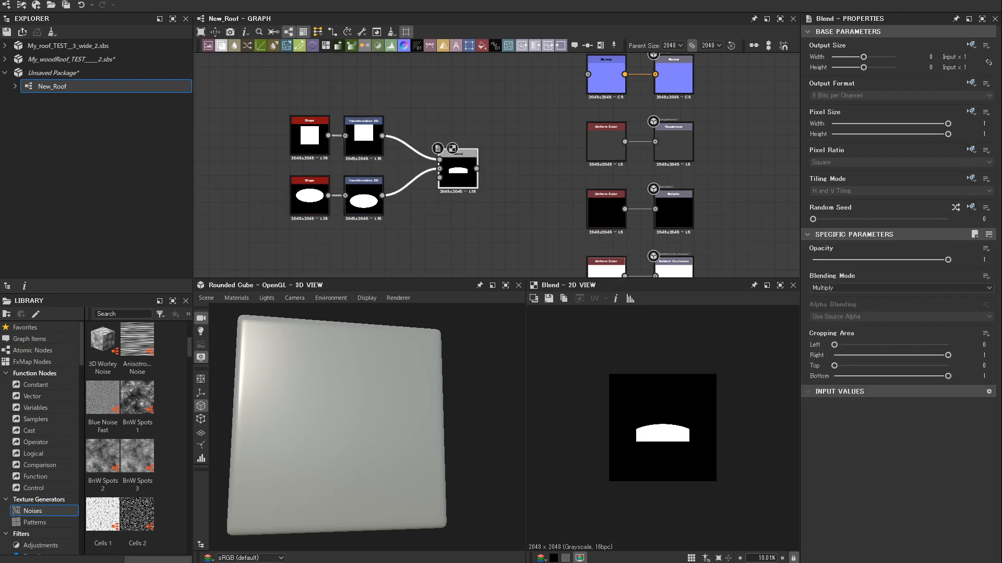
# - Align the added Shape node with the others and set the final Blend's mode to Add (Linear Dodge)
pyautogui.scroll(-2, 495, 156)
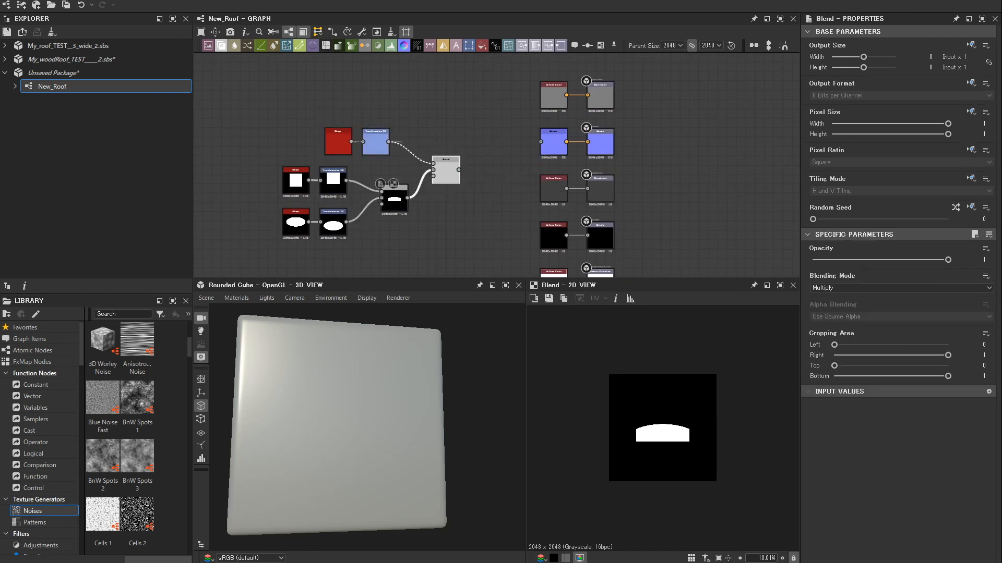
pyautogui.moveTo(337, 150); pyautogui.dragTo(295, 151)
pyautogui.scroll(4, 294, 150)
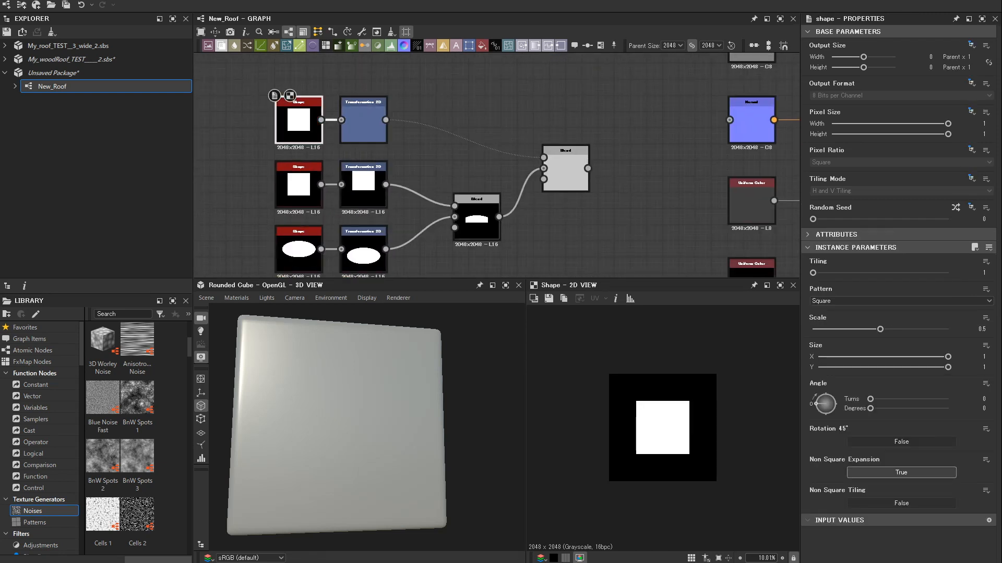
pyautogui.click(573, 170)
pyautogui.click(901, 288)
pyautogui.click(835, 301)
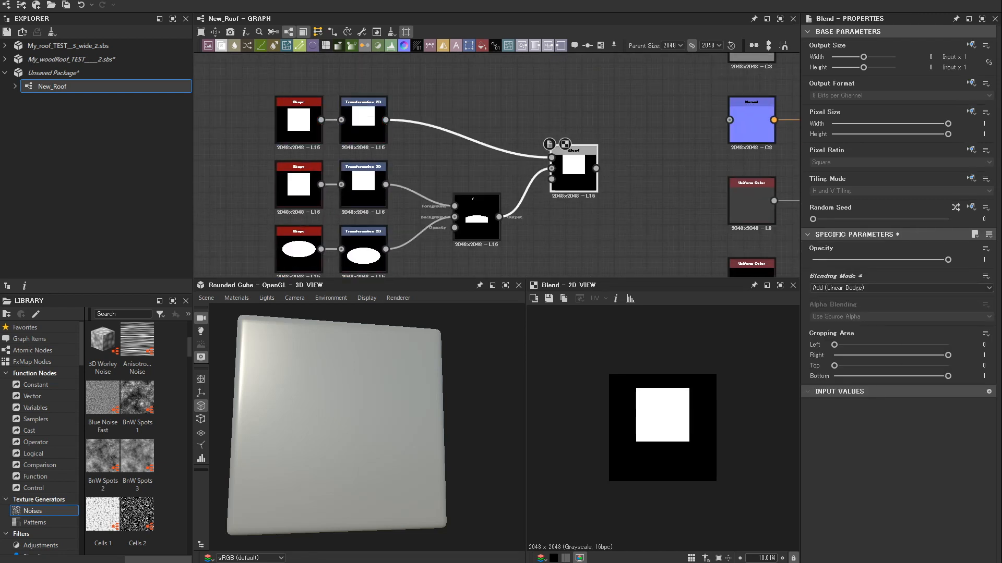
# - Offset the disc and the lower square downward to extend the upper square into a tile with a rounded lower edge
pyautogui.click(364, 250)
pyautogui.moveTo(863, 414); pyautogui.dragTo(866, 414)
pyautogui.scroll(5, 637, 180)
pyautogui.click(477, 151)
pyautogui.scroll(-8, 582, 122)
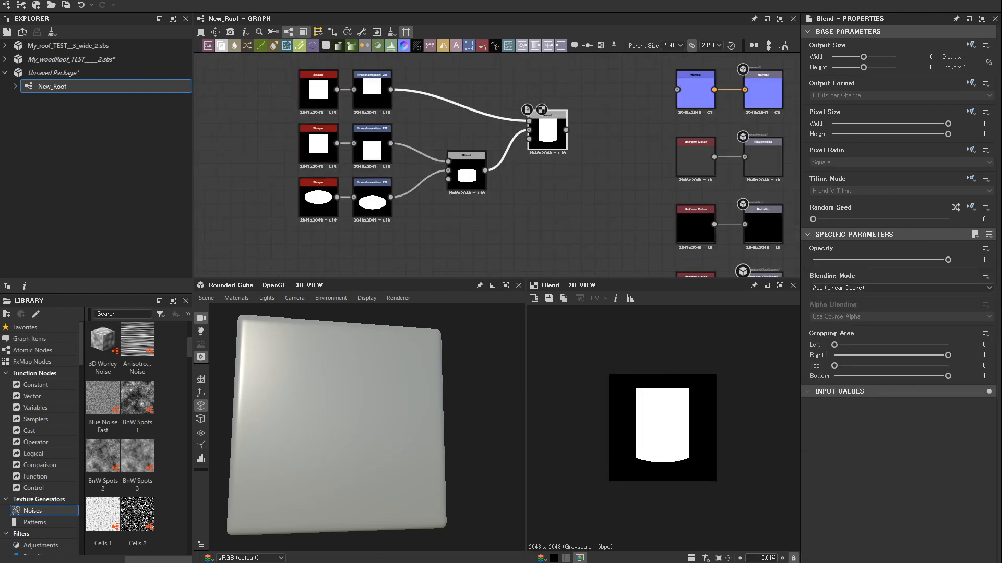
# - Duplicate the whole tile shape node group and flatten the copy's disc to a Y size of 0.17
pyautogui.scroll(-2, 505, 211)
pyautogui.hotkey('ctrl', 'd')
pyautogui.scroll(4, 389, 198)
pyautogui.doubleClick(428, 182)
pyautogui.scroll(-4, 428, 182)
pyautogui.scroll(5, 324, 211)
pyautogui.click(323, 211)
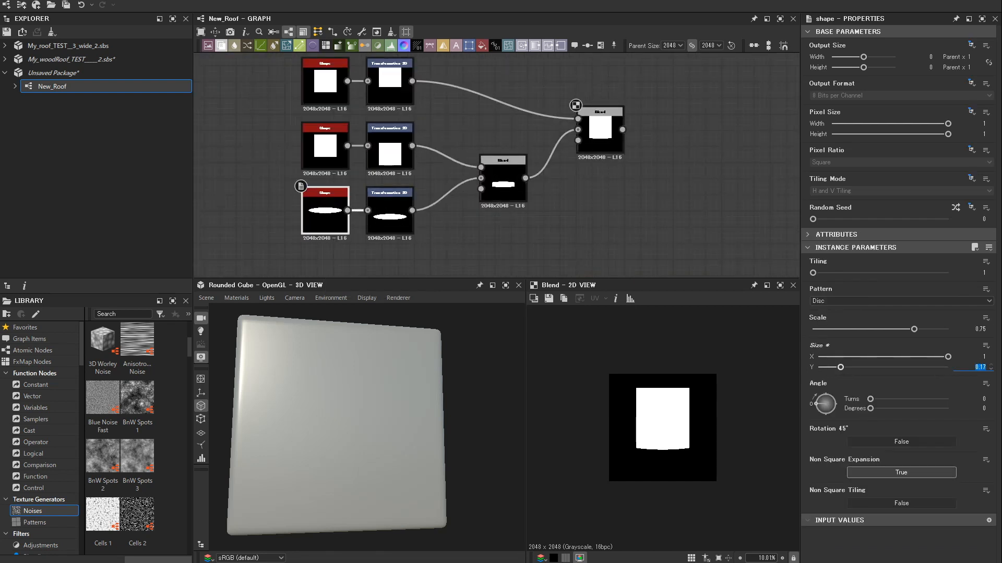
# - Add an Edge Detect node after the first tile's final Blend and set its Edge Roundness to 6.15
pyautogui.scroll(-3, 553, 182)
pyautogui.moveTo(588, 132); pyautogui.dragTo(472, 255, button='middle')
pyautogui.scroll(-3, 514, 157)
pyautogui.click(486, 125)
pyautogui.press('space')
pyautogui.write('edg')
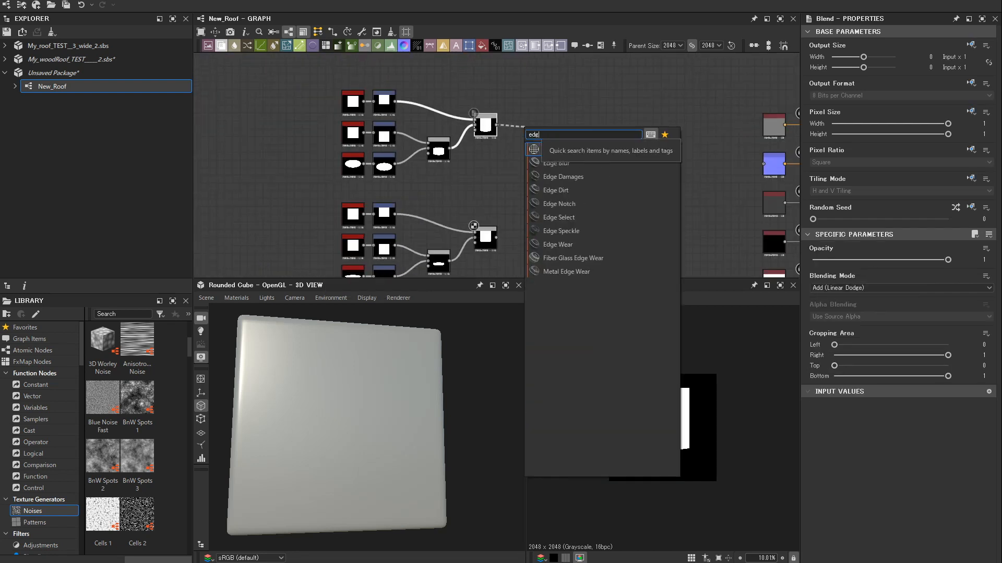
pyautogui.press('Return')
pyautogui.scroll(5, 664, 428)
pyautogui.scroll(6, 545, 141)
pyautogui.moveTo(847, 301); pyautogui.dragTo(864, 300)
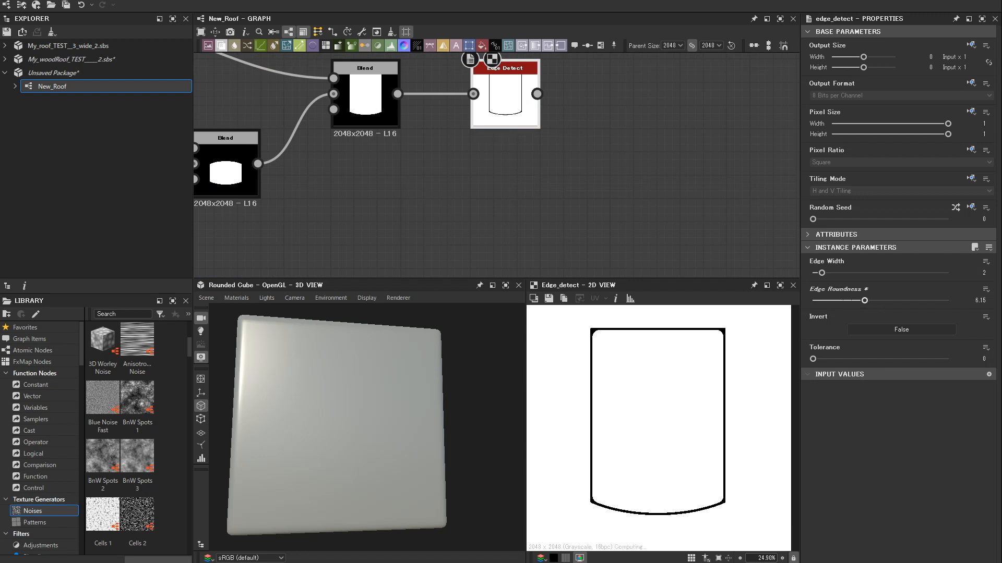
# - Add an Edge Detect node after the second tile's final Blend and increase its Edge Roundness
pyautogui.scroll(-5, 438, 78)
pyautogui.moveTo(439, 78); pyautogui.dragTo(425, 65, button='middle')
pyautogui.moveTo(409, 202); pyautogui.dragTo(433, 204)
pyautogui.write('edg')
pyautogui.press('Return')
pyautogui.scroll(-3, 496, 171)
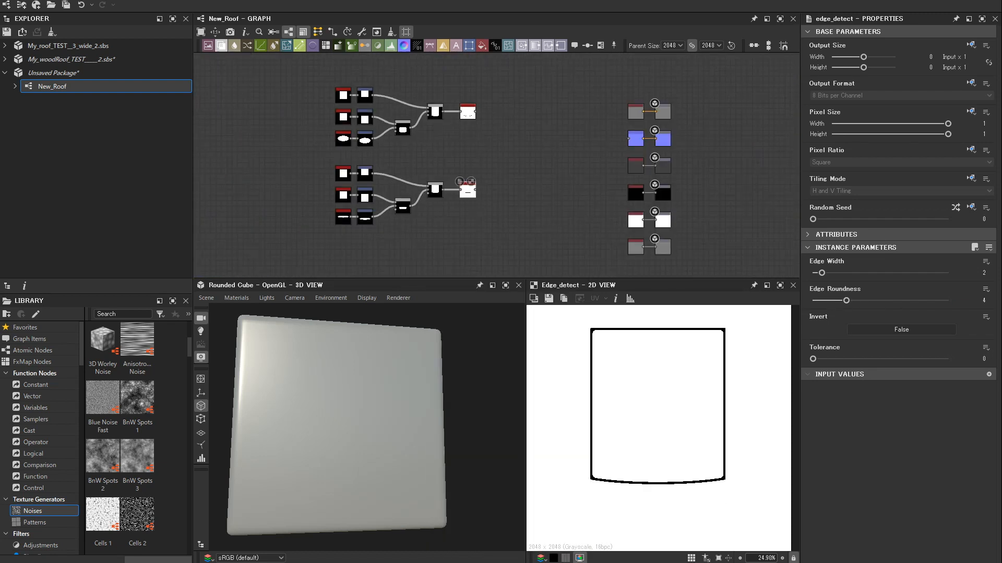
pyautogui.scroll(5, 497, 169)
pyautogui.moveTo(846, 301); pyautogui.dragTo(865, 300)
pyautogui.scroll(-3, 573, 169)
pyautogui.moveTo(573, 169); pyautogui.dragTo(529, 183, button='middle')
pyautogui.scroll(5, 469, 198)
pyautogui.moveTo(424, 167); pyautogui.dragTo(498, 165)
pyautogui.write('bel')
pyautogui.press('Return')
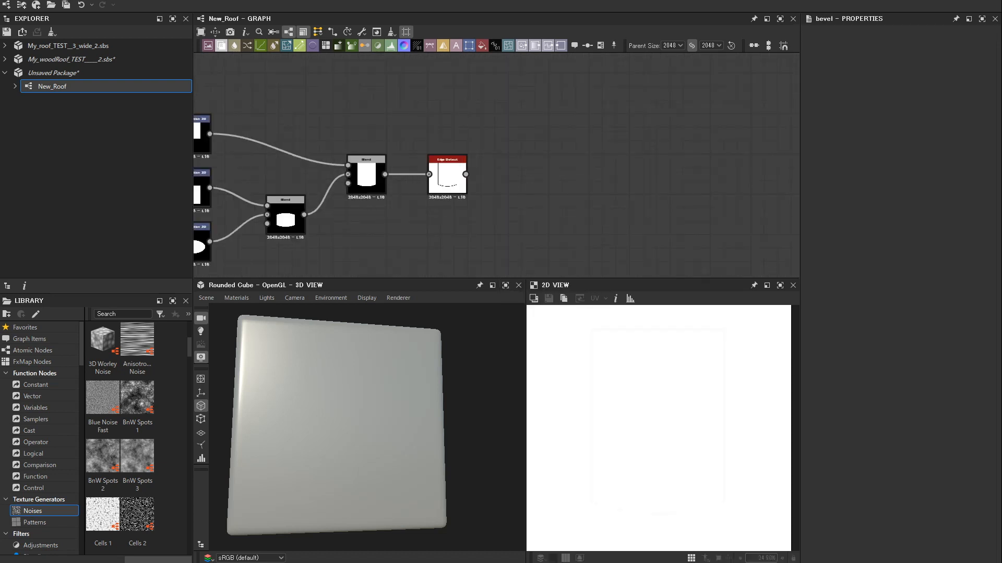
# - Blend the first tile's shape with its Edge Detect result, then add a Bevel node with a distance of 0.18
pyautogui.moveTo(466, 228); pyautogui.dragTo(626, 185)
pyautogui.press('Return')
pyautogui.scroll(2, 543, 176)
pyautogui.write('bel')
pyautogui.press('Return')
pyautogui.moveTo(913, 273); pyautogui.dragTo(878, 272)
pyautogui.write('0.18')
pyautogui.press('Return')
pyautogui.scroll(-5, 639, 201)
pyautogui.scroll(2, 658, 207)
pyautogui.moveTo(628, 195); pyautogui.dragTo(607, 189)
# - Add a Blend node after the Bevel and connect a Gradient Linear 1 node as its foreground
pyautogui.scroll(-3, 608, 189)
pyautogui.moveTo(607, 189); pyautogui.dragTo(577, 131, button='middle')
pyautogui.scroll(5, 616, 107)
pyautogui.moveTo(540, 160); pyautogui.dragTo(606, 163)
pyautogui.write('ble')
pyautogui.press('Return')
pyautogui.scroll(-1, 592, 130)
pyautogui.moveTo(592, 130); pyautogui.dragTo(592, 180, button='middle')
pyautogui.press('space')
pyautogui.write('gra')
pyautogui.click(573, 249)
pyautogui.moveTo(547, 151); pyautogui.dragTo(578, 202)
# - Set the gradient Blend's blending mode to Subtract
pyautogui.doubleClick(597, 211)
pyautogui.click(866, 288)
pyautogui.click(846, 316)
pyautogui.click(866, 288)
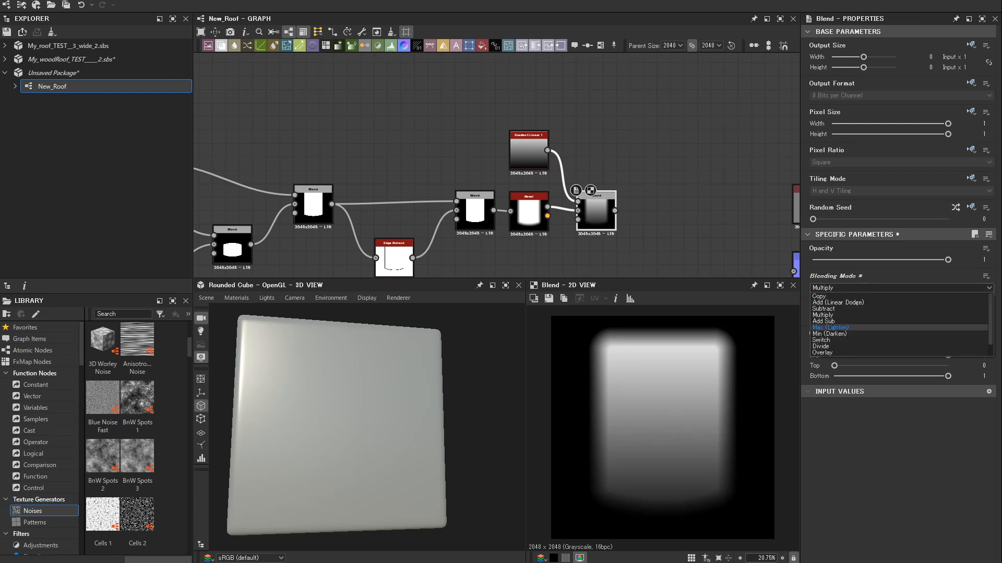
pyautogui.click(846, 309)
# - Duplicate the blend, bevel and gradient nodes for the second tile and connect them to its own shape and Edge Detect
pyautogui.scroll(-5, 669, 199)
pyautogui.scroll(4, 638, 199)
pyautogui.moveTo(638, 199); pyautogui.dragTo(593, 80, button='middle')
pyautogui.scroll(-2, 472, 194)
pyautogui.moveTo(465, 175); pyautogui.dragTo(579, 73)
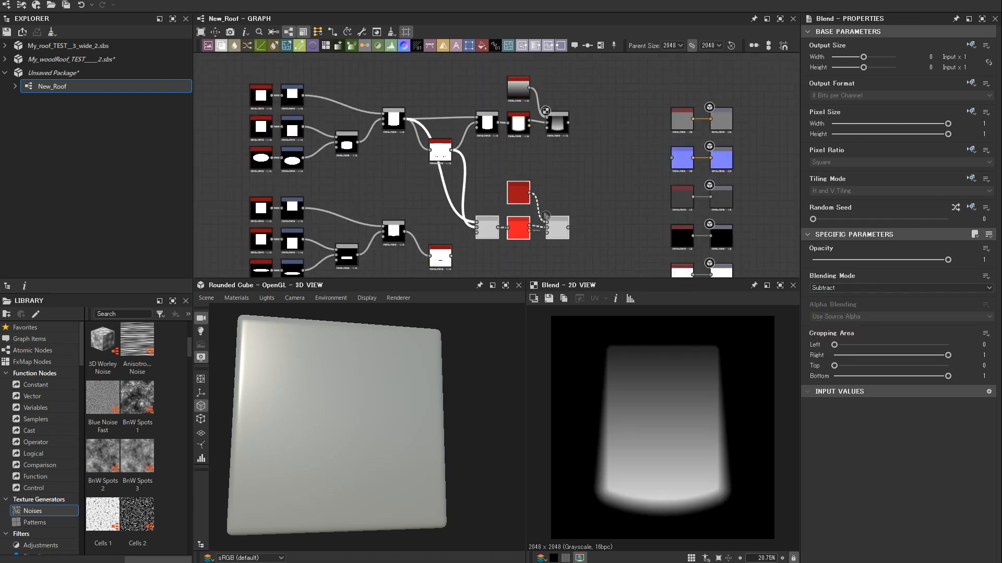
pyautogui.moveTo(511, 197); pyautogui.dragTo(518, 244)
pyautogui.scroll(1, 518, 243)
pyautogui.moveTo(518, 243); pyautogui.dragTo(516, 213, button='middle')
pyautogui.moveTo(435, 228); pyautogui.dragTo(451, 224)
pyautogui.scroll(-1, 396, 73)
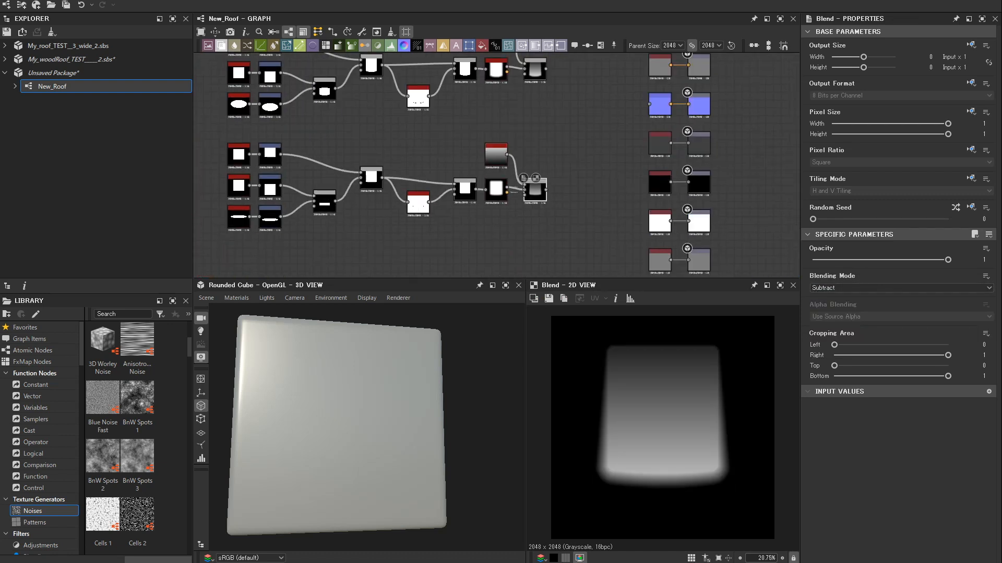
# - Move both tile node groups together away from the output nodes to free up space in the graph
pyautogui.scroll(-3, 526, 158)
pyautogui.moveTo(339, 71); pyautogui.dragTo(550, 212)
pyautogui.moveTo(532, 174); pyautogui.dragTo(406, 205)
pyautogui.scroll(1, 430, 175)
pyautogui.moveTo(407, 134); pyautogui.dragTo(448, 129)
pyautogui.write('tile random')
pyautogui.press('Return')
pyautogui.scroll(4, 420, 136)
pyautogui.click(983, 273)
pyautogui.write('8')
pyautogui.press('Tab')
pyautogui.write('8')
pyautogui.press('Return')
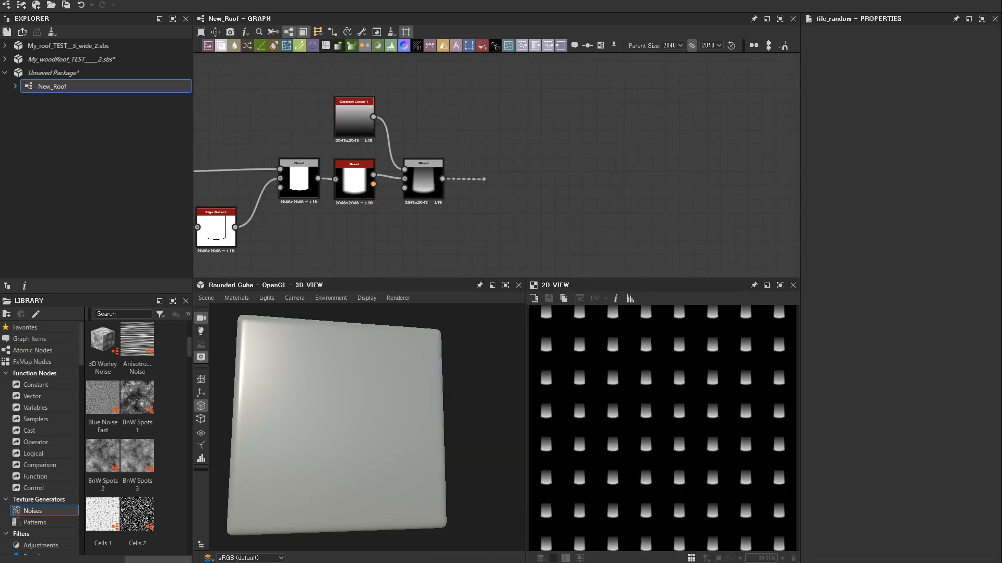
# - Add a Tile Random node with X and Y amounts of 8, zero random size, and the first tile connected as pattern input
pyautogui.write('8')
pyautogui.press('Tab')
pyautogui.write('8')
pyautogui.scroll(-8, 897, 323)
pyautogui.click(982, 373)
pyautogui.write('0')
pyautogui.scroll(4, 466, 148)
pyautogui.keyDown('shift'); pyautogui.moveTo(510, 222); pyautogui.dragTo(510, 203); pyautogui.keyUp('shift')
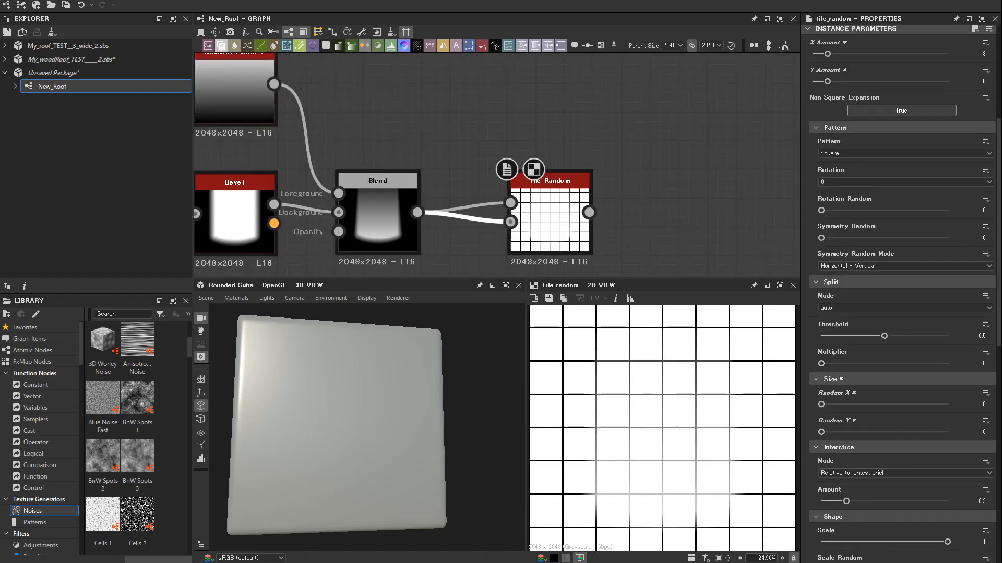
# - Make Tile Random use the connected tile image as its pattern and set the shape scale to 1.8
pyautogui.scroll(2, 898, 324)
pyautogui.click(904, 371)
pyautogui.click(856, 381)
pyautogui.scroll(3, 652, 240)
pyautogui.scroll(-11, 897, 324)
pyautogui.click(981, 446)
pyautogui.write('2')
pyautogui.moveTo(884, 445); pyautogui.dragTo(877, 445)
# - Set Tile Random's blending mode to Max and fine-tune the shape scale to 1.85
pyautogui.scroll(-12, 898, 323)
pyautogui.scroll(3, 898, 324)
pyautogui.scroll(-3, 897, 412)
pyautogui.click(905, 517)
pyautogui.click(898, 530)
pyautogui.moveTo(652, 412); pyautogui.dragTo(674, 435, button='middle')
pyautogui.scroll(6, 887, 324)
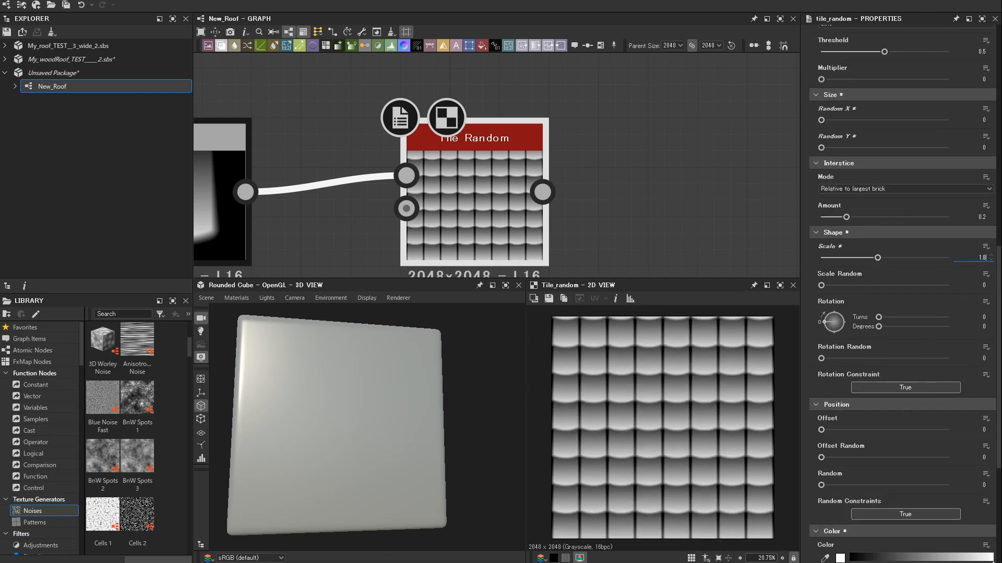
pyautogui.moveTo(878, 257); pyautogui.dragTo(880, 258)
# - Set Tile Random's position offset to 0.36 to stagger the tile rows
pyautogui.moveTo(679, 417); pyautogui.dragTo(654, 409, button='middle')
pyautogui.scroll(-1, 835, 398)
pyautogui.moveTo(821, 399); pyautogui.dragTo(867, 399)
pyautogui.scroll(-3, 666, 407)
pyautogui.scroll(-9, 575, 151)
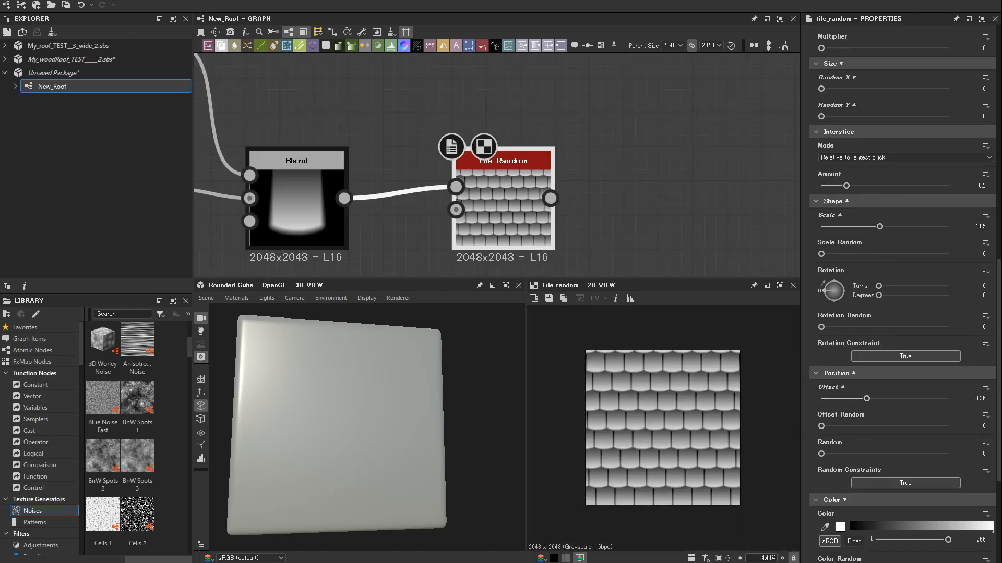
pyautogui.scroll(-1, 558, 137)
pyautogui.moveTo(575, 152); pyautogui.dragTo(547, 154, button='middle')
pyautogui.hotkey('ctrl', 'd')
pyautogui.moveTo(515, 171); pyautogui.dragTo(529, 247)
pyautogui.moveTo(492, 243); pyautogui.dragTo(517, 244)
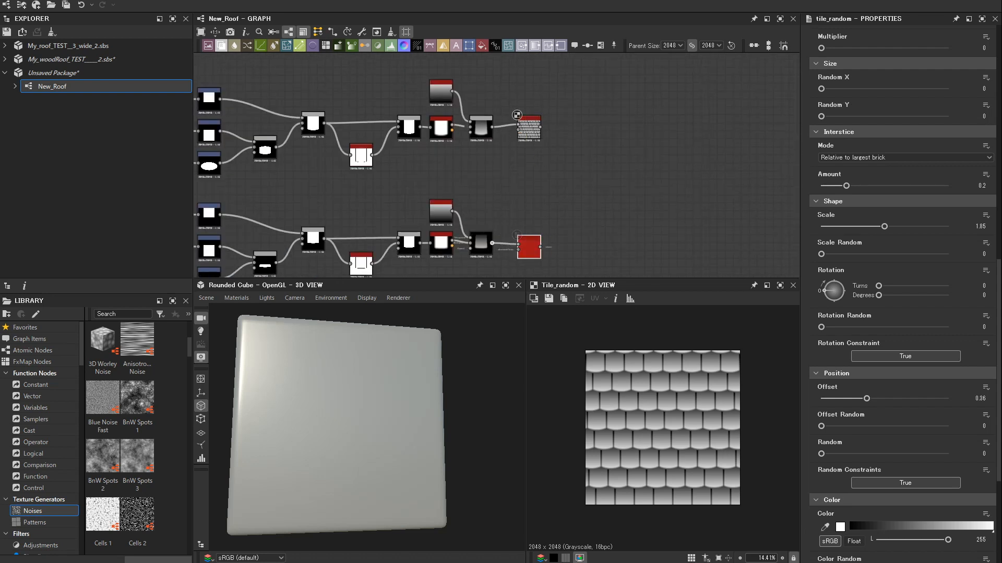
pyautogui.doubleClick(529, 249)
pyautogui.scroll(3, 651, 426)
pyautogui.scroll(2, 566, 219)
pyautogui.moveTo(513, 88); pyautogui.dragTo(501, 88)
pyautogui.press('Delete')
# - Set the first tile's Tile Random to a color random of 0.21 and a mask random of 0.49
pyautogui.doubleClick(501, 90)
pyautogui.scroll(-10, 886, 365)
pyautogui.moveTo(822, 513); pyautogui.dragTo(872, 513)
pyautogui.scroll(-3, 662, 428)
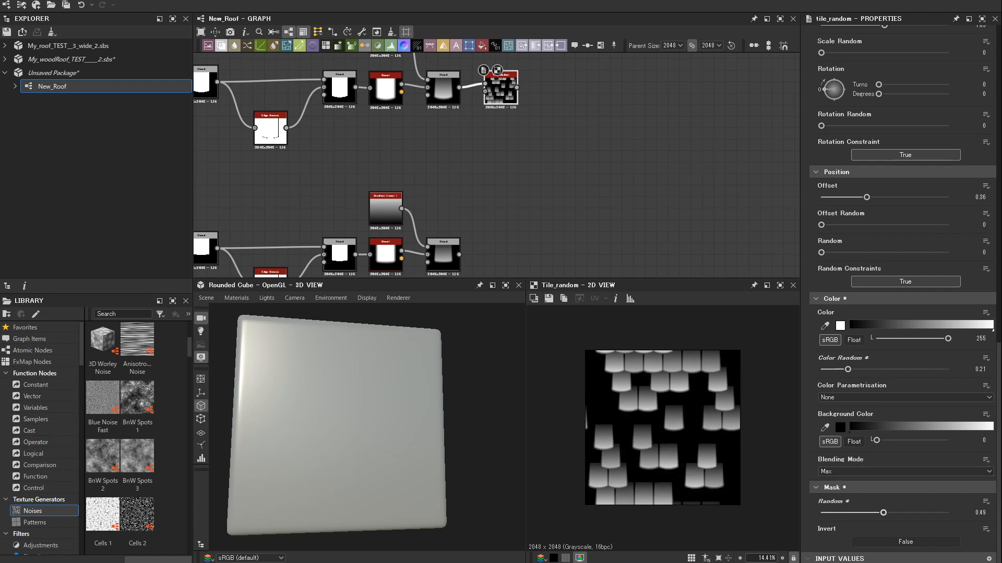
# - Duplicate the masked Tile Random for the second tile, connect that tile to it and invert its mask
pyautogui.moveTo(556, 160); pyautogui.dragTo(564, 173, button='middle')
pyautogui.scroll(-1, 564, 173)
pyautogui.hotkey('ctrl', 'd')
pyautogui.moveTo(483, 252); pyautogui.dragTo(504, 248)
pyautogui.moveTo(558, 224)
pyautogui.mouseDown(button='middle')
pyautogui.moveTo(543, 176)
pyautogui.moveTo(559, 214)
pyautogui.mouseUp(button='middle')
pyautogui.doubleClick(502, 202)
pyautogui.click(906, 542)
# - Combine the outputs of the two Tile Random nodes in a Blend node
pyautogui.moveTo(516, 260); pyautogui.dragTo(589, 178)
pyautogui.moveTo(517, 121); pyautogui.dragTo(576, 172)
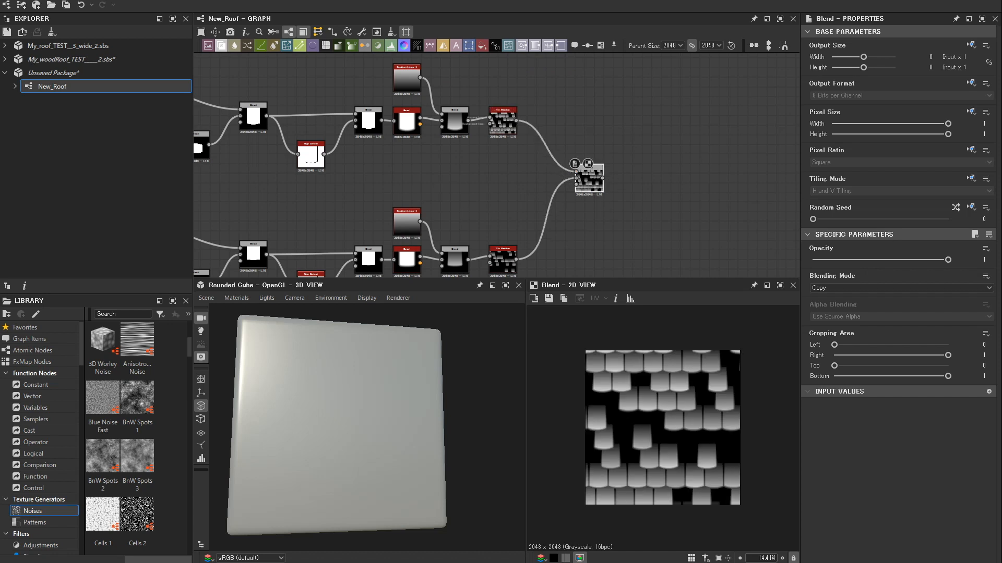
pyautogui.click(831, 328)
# - Add an HBAO node for the ambient occlusion output and feed it the blended tile pattern
pyautogui.moveTo(438, 172); pyautogui.dragTo(611, 112)
pyautogui.moveTo(386, 148); pyautogui.dragTo(637, 240)
pyautogui.click(615, 240)
pyautogui.press('Delete')
pyautogui.write('ao')
pyautogui.moveTo(288, 122); pyautogui.dragTo(659, 190)
pyautogui.press('Return')
pyautogui.doubleClick(481, 144)
pyautogui.moveTo(480, 143); pyautogui.dragTo(618, 190)
pyautogui.scroll(-2, 678, 156)
pyautogui.moveTo(616, 120); pyautogui.dragTo(525, 220, button='middle')
pyautogui.click(568, 188)
pyautogui.moveTo(887, 303); pyautogui.dragTo(948, 303)
# - Examine the shingles in the 3D preview and the ellipse Transformation 2D of the second tile
pyautogui.moveTo(334, 412); pyautogui.dragTo(355, 425)
pyautogui.scroll(-2, 454, 234)
pyautogui.moveTo(417, 219); pyautogui.dragTo(519, 162, button='middle')
pyautogui.moveTo(333, 412); pyautogui.dragTo(355, 427)
pyautogui.scroll(6, 474, 174)
pyautogui.scroll(-4, 473, 174)
pyautogui.moveTo(365, 177); pyautogui.dragTo(668, 118, button='middle')
pyautogui.moveTo(310, 218); pyautogui.dragTo(336, 215, button='middle')
pyautogui.click(336, 216)
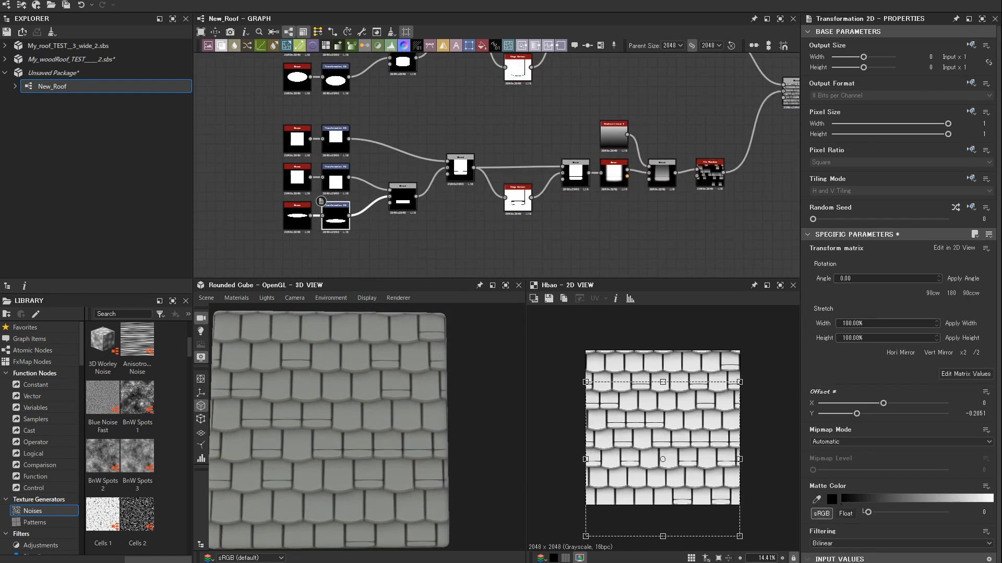
# - Adjust the Y offset of the first tile's ellipse Transformation 2D slightly
pyautogui.moveTo(335, 178); pyautogui.dragTo(339, 217, button='middle')
pyautogui.click(340, 117)
pyautogui.moveTo(864, 414); pyautogui.dragTo(868, 414)
pyautogui.scroll(-2, 365, 423)
pyautogui.moveTo(365, 422)
pyautogui.mouseDown()
pyautogui.moveTo(329, 433)
pyautogui.moveTo(365, 420)
pyautogui.mouseUp()
pyautogui.moveTo(469, 157); pyautogui.dragTo(404, 157, button='middle')
pyautogui.scroll(-3, 496, 161)
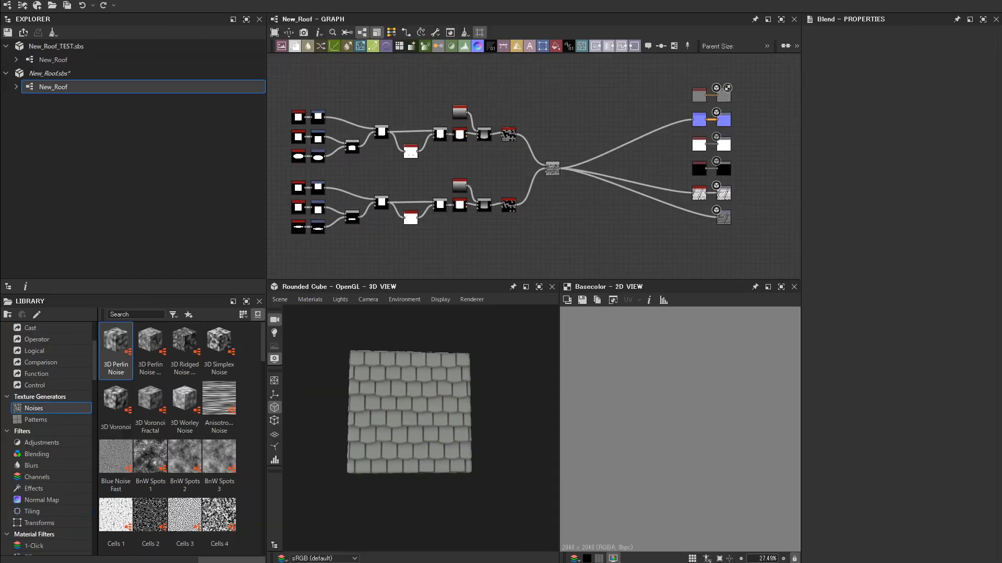
# - Duplicate the two tile chains to get four variants and delete the old Tile Random nodes
pyautogui.hotkey('ctrl', 'v')
pyautogui.moveTo(532, 145); pyautogui.dragTo(459, 58)
pyautogui.scroll(2, 496, 131)
pyautogui.moveTo(496, 99); pyautogui.dragTo(503, 160, button='middle')
pyautogui.doubleClick(547, 161)
pyautogui.moveTo(548, 209); pyautogui.dragTo(526, 125, button='middle')
pyautogui.press('Delete')
pyautogui.moveTo(676, 178); pyautogui.dragTo(691, 138)
pyautogui.scroll(-3, 600, 156)
pyautogui.moveTo(594, 60); pyautogui.dragTo(553, 269)
pyautogui.press('Delete')
# - Add a Tile Sampler node and set its pattern to Pattern Input with an input number of 4
pyautogui.scroll(3, 603, 156)
pyautogui.press('space')
pyautogui.write('tile')
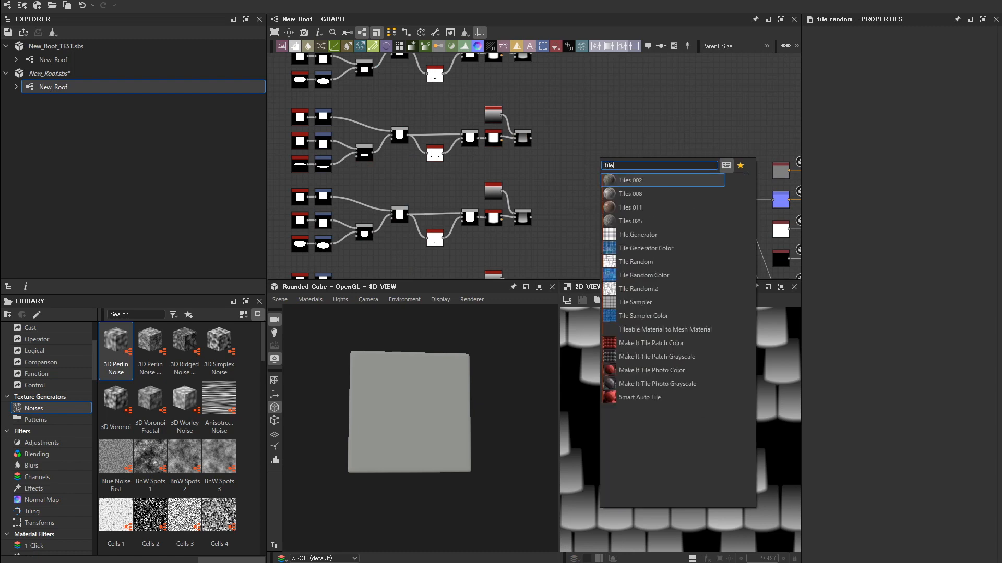
pyautogui.click(645, 302)
pyautogui.press('f')
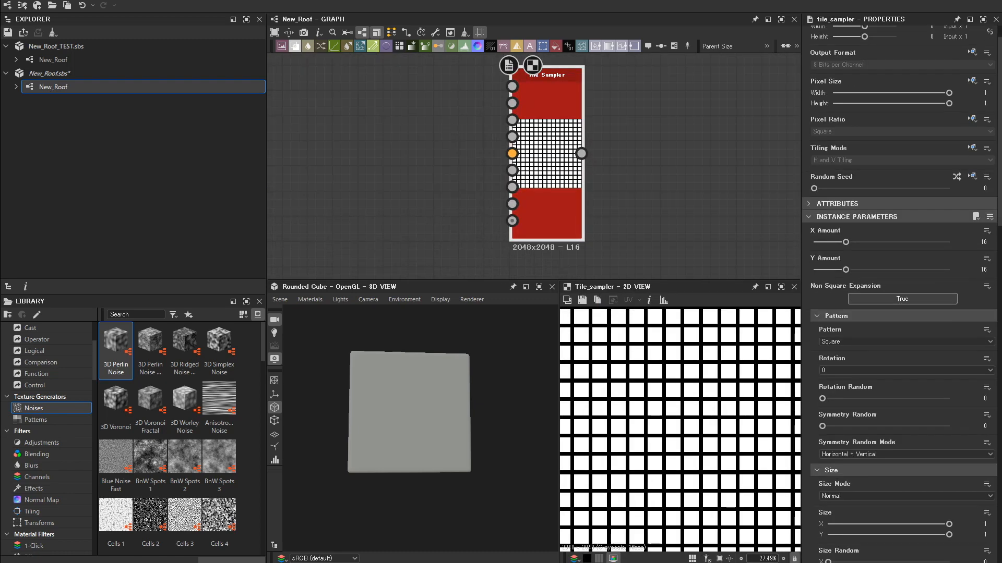
pyautogui.click(907, 373)
pyautogui.click(906, 383)
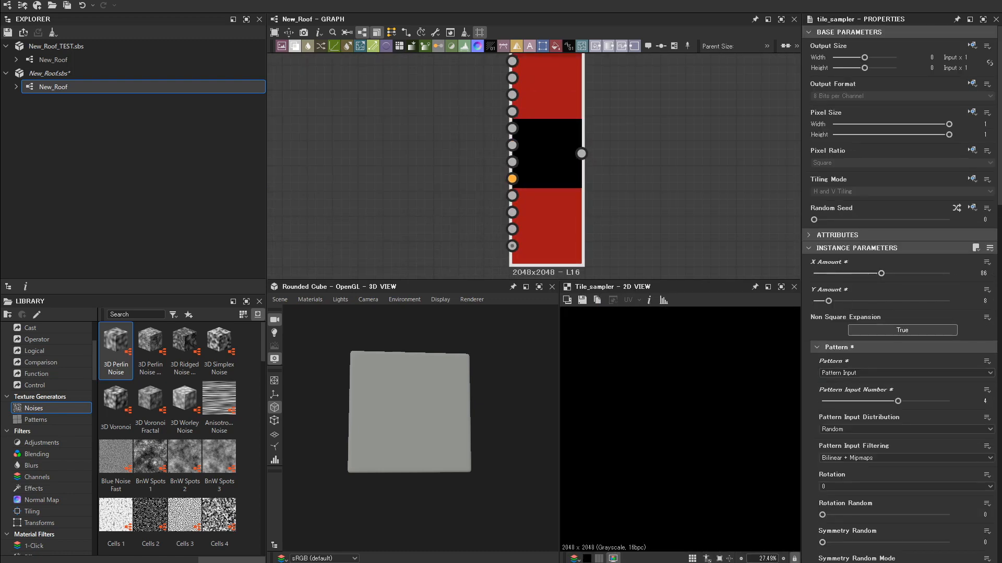
# - Set the Tile Sampler's X Amount to 8
pyautogui.doubleClick(984, 273)
pyautogui.write('8')
pyautogui.press('Return')
# - Connect the four tile variants to the Tile Sampler's four pattern inputs
pyautogui.scroll(-2, 626, 230)
pyautogui.moveTo(605, 198); pyautogui.dragTo(598, 232, button='middle')
pyautogui.moveTo(459, 197); pyautogui.dragTo(462, 217, button='middle')
pyautogui.scroll(-4, 463, 217)
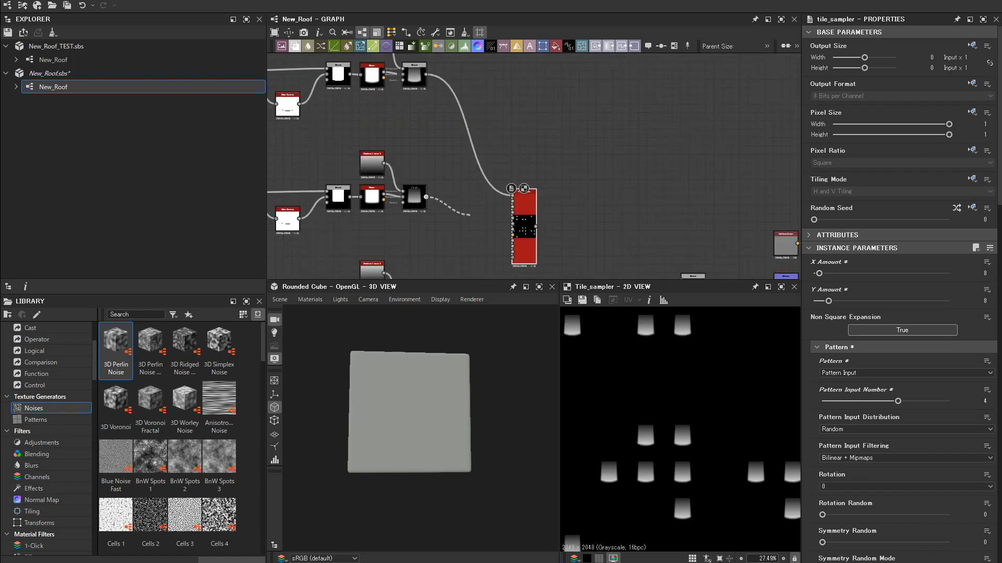
pyautogui.moveTo(470, 215); pyautogui.dragTo(512, 201)
pyautogui.moveTo(491, 219); pyautogui.dragTo(487, 165, button='middle')
pyautogui.moveTo(421, 257); pyautogui.dragTo(508, 153)
pyautogui.scroll(-3, 508, 153)
pyautogui.moveTo(490, 209); pyautogui.dragTo(461, 149, button='middle')
pyautogui.moveTo(428, 225); pyautogui.dragTo(479, 98)
pyautogui.scroll(2, 518, 167)
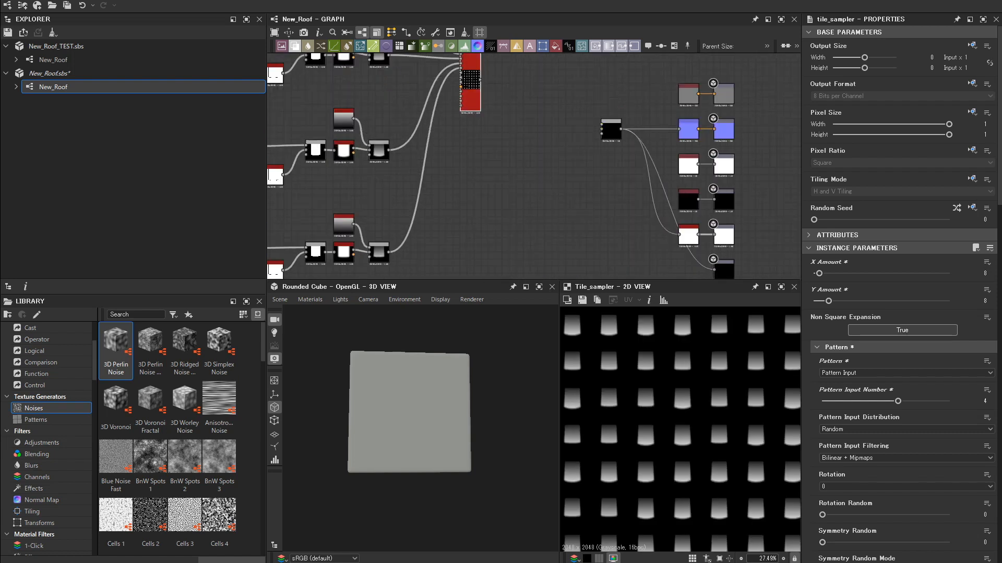
# - Set the Tile Sampler's scale to 1.8 and its position offset to 0.5
pyautogui.moveTo(488, 100); pyautogui.dragTo(522, 182, button='middle')
pyautogui.scroll(1, 522, 183)
pyautogui.scroll(-8, 887, 407)
pyautogui.moveTo(835, 467); pyautogui.dragTo(844, 466)
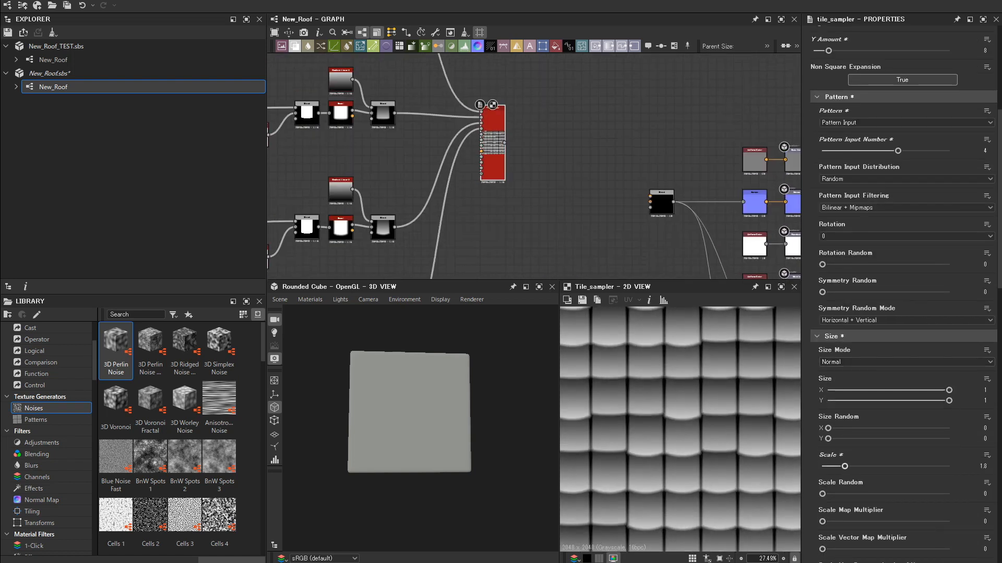
pyautogui.scroll(-3, 730, 439)
pyautogui.scroll(-7, 887, 455)
pyautogui.moveTo(876, 427); pyautogui.dragTo(885, 427)
pyautogui.scroll(2, 398, 214)
pyautogui.scroll(-3, 398, 209)
# - Remove the unneeded graph element and adjust the ellipse Shape of the upper rounded tile variant
pyautogui.moveTo(397, 120); pyautogui.dragTo(652, 266, button='middle')
pyautogui.scroll(3, 412, 213)
pyautogui.moveTo(678, 209); pyautogui.dragTo(415, 130, button='middle')
pyautogui.click(583, 146)
pyautogui.press('Delete')
pyautogui.moveTo(345, 131); pyautogui.dragTo(573, 163, button='middle')
pyautogui.scroll(2, 418, 156)
pyautogui.click(343, 147)
pyautogui.moveTo(867, 368); pyautogui.dragTo(875, 368)
pyautogui.click(402, 148)
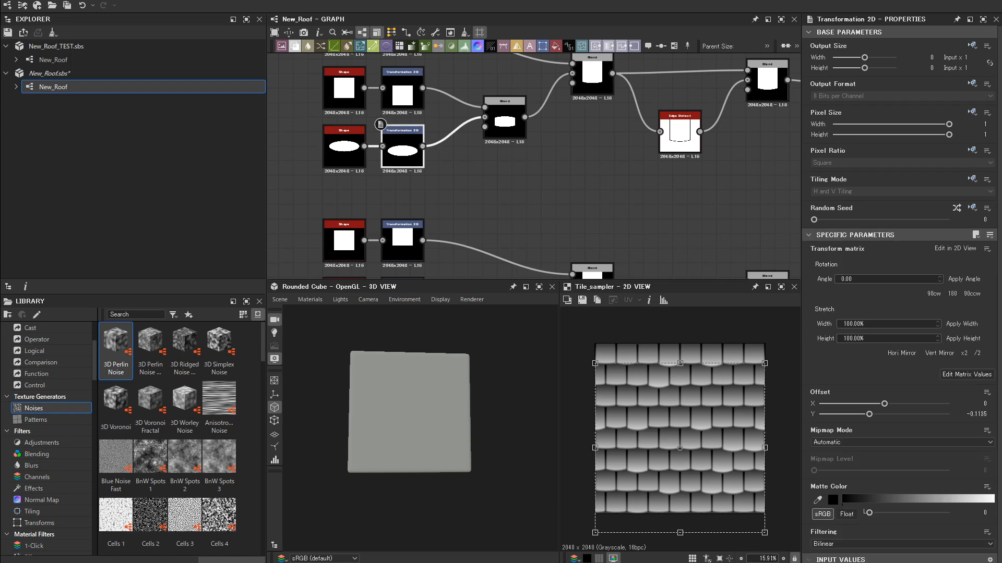
# - Examine the ellipse Transformation 2D offsets of the remaining tile variants
pyautogui.scroll(-2, 412, 156)
pyautogui.moveTo(375, 261); pyautogui.dragTo(433, 67, button='middle')
pyautogui.click(416, 223)
pyautogui.click(464, 225)
pyautogui.scroll(1, 464, 225)
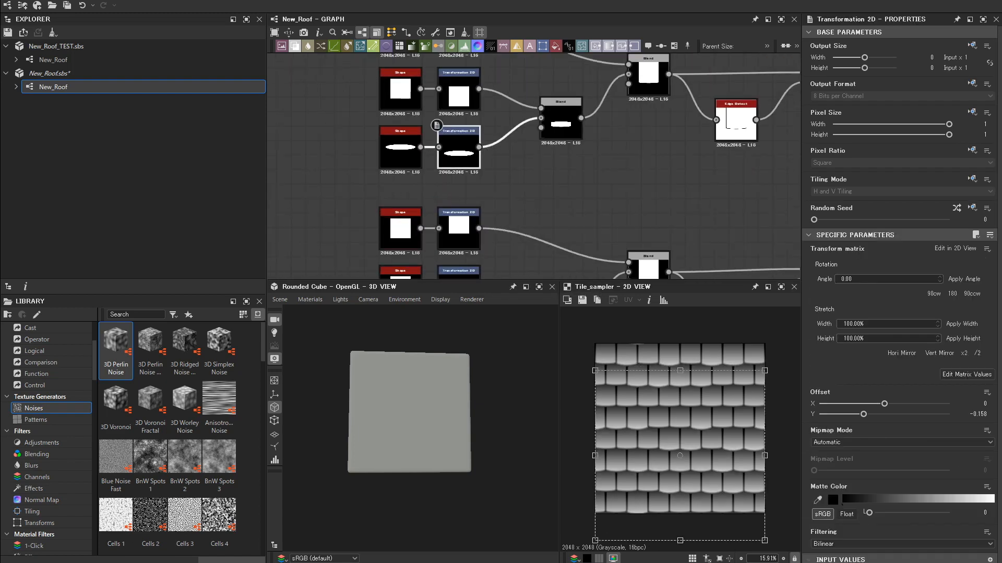
pyautogui.moveTo(449, 261); pyautogui.dragTo(501, 118, button='middle')
pyautogui.click(502, 148)
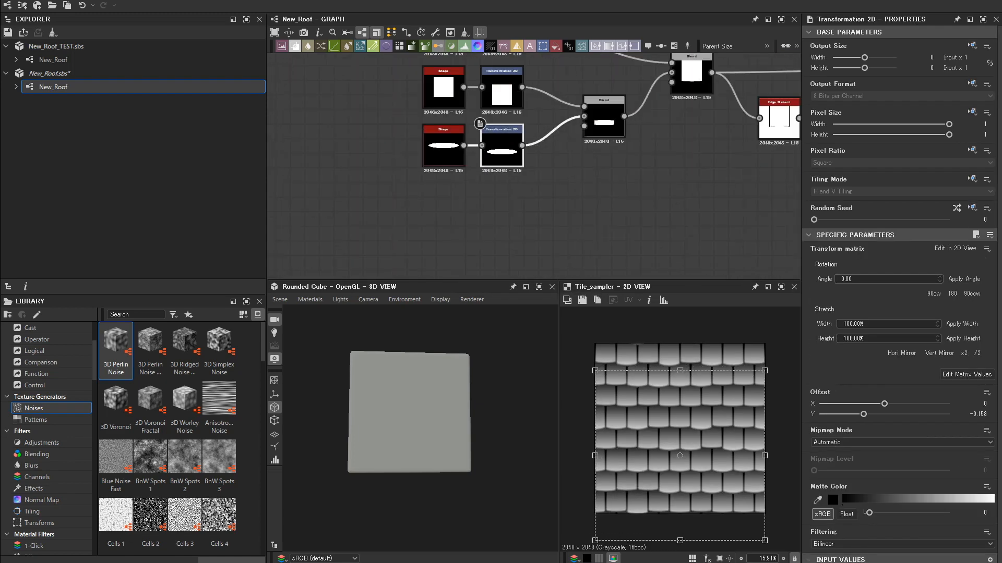
pyautogui.moveTo(469, 67); pyautogui.dragTo(483, 266, button='middle')
pyautogui.scroll(2, 516, 132)
pyautogui.click(517, 132)
pyautogui.scroll(-2, 516, 132)
pyautogui.moveTo(543, 209); pyautogui.dragTo(554, 152, button='middle')
# - Undo the last graph change and select the Blend node that joins the second tile variant's shapes
pyautogui.scroll(-2, 621, 120)
pyautogui.click(558, 253)
pyautogui.hotkey('ctrl', 'z')
pyautogui.scroll(-3, 680, 501)
pyautogui.click(690, 201)
pyautogui.scroll(-4, 732, 230)
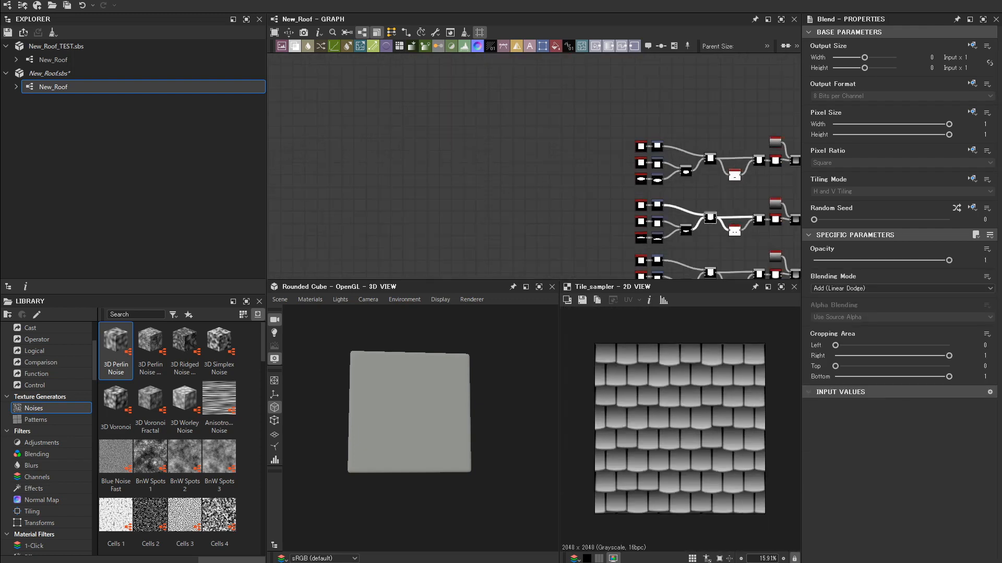
# - Increase the Tile Sampler's color randomness so the shingles differ in height
pyautogui.moveTo(733, 230); pyautogui.dragTo(447, 144, button='middle')
pyautogui.scroll(2, 609, 163)
pyautogui.keyDown('alt'); pyautogui.click(628, 155); pyautogui.keyUp('alt')
pyautogui.scroll(4, 410, 412)
pyautogui.scroll(-2, 609, 163)
pyautogui.scroll(2, 591, 184)
pyautogui.click(595, 158)
pyautogui.scroll(-15, 854, 409)
pyautogui.moveTo(822, 384); pyautogui.dragTo(860, 384)
# - Open the 3D preview's default material settings and examine the shingle relief at an angle
pyautogui.moveTo(417, 459)
pyautogui.mouseDown()
pyautogui.moveTo(412, 386)
pyautogui.moveTo(402, 449)
pyautogui.mouseUp()
pyautogui.click(309, 299)
pyautogui.moveTo(321, 312)
pyautogui.click(371, 312)
pyautogui.scroll(15, 897, 293)
pyautogui.moveTo(396, 418); pyautogui.dragTo(444, 406)
# - Raise the Tile Sampler's color randomness further for stronger height differences between shingles
pyautogui.click(594, 155)
pyautogui.scroll(-15, 861, 384)
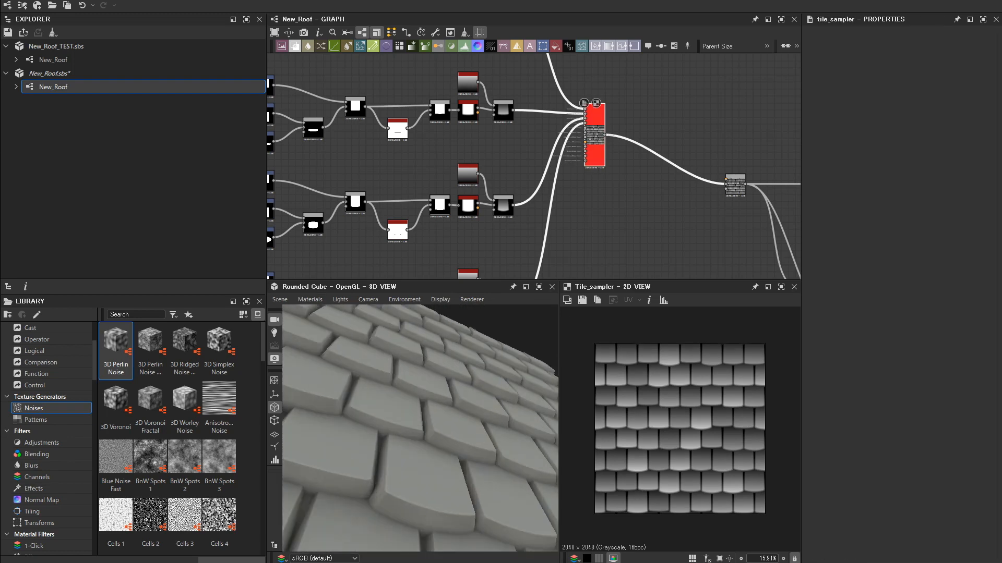
pyautogui.moveTo(860, 383); pyautogui.dragTo(894, 384)
pyautogui.moveTo(443, 412); pyautogui.dragTo(433, 391)
pyautogui.scroll(-3, 417, 418)
pyautogui.scroll(2, 604, 225)
pyautogui.moveTo(604, 208); pyautogui.dragTo(608, 243, button='middle')
# - Increase the Tile Sampler's scale slightly and check the shingle spacing in the 3D preview
pyautogui.scroll(12, 861, 261)
pyautogui.moveTo(843, 198); pyautogui.dragTo(845, 198)
pyautogui.moveTo(418, 428)
pyautogui.mouseDown()
pyautogui.moveTo(433, 381)
pyautogui.moveTo(404, 428)
pyautogui.mouseUp()
pyautogui.scroll(2, 413, 417)
pyautogui.scroll(-2, 861, 343)
# - Set the Tile Sampler's Rotation Random to 0.01 to tilt individual shingles slightly
pyautogui.scroll(-3, 861, 365)
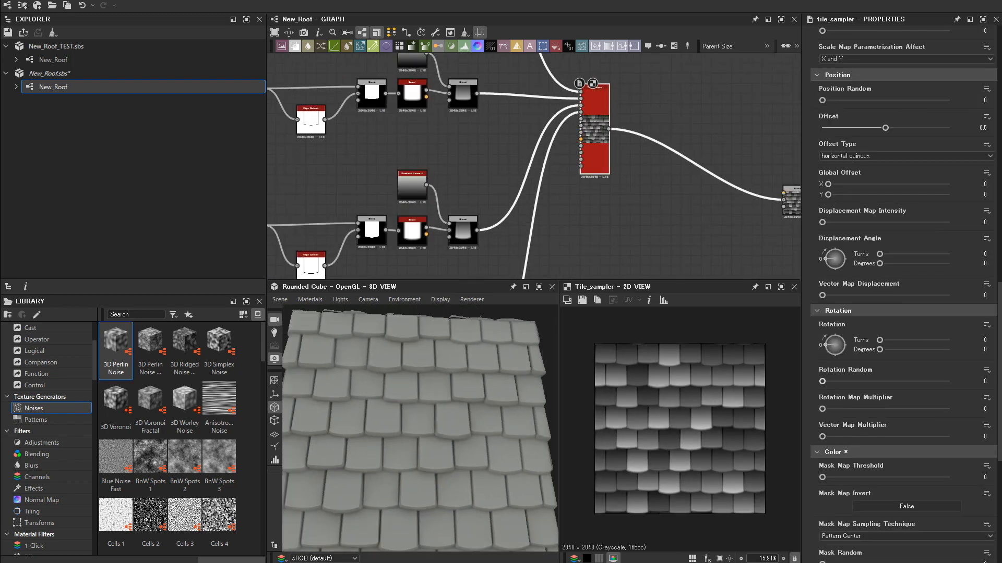
pyautogui.write('0.01')
pyautogui.press('Return')
pyautogui.scroll(-3, 418, 428)
pyautogui.scroll(2, 417, 428)
pyautogui.moveTo(417, 428); pyautogui.dragTo(443, 412)
pyautogui.scroll(-2, 444, 412)
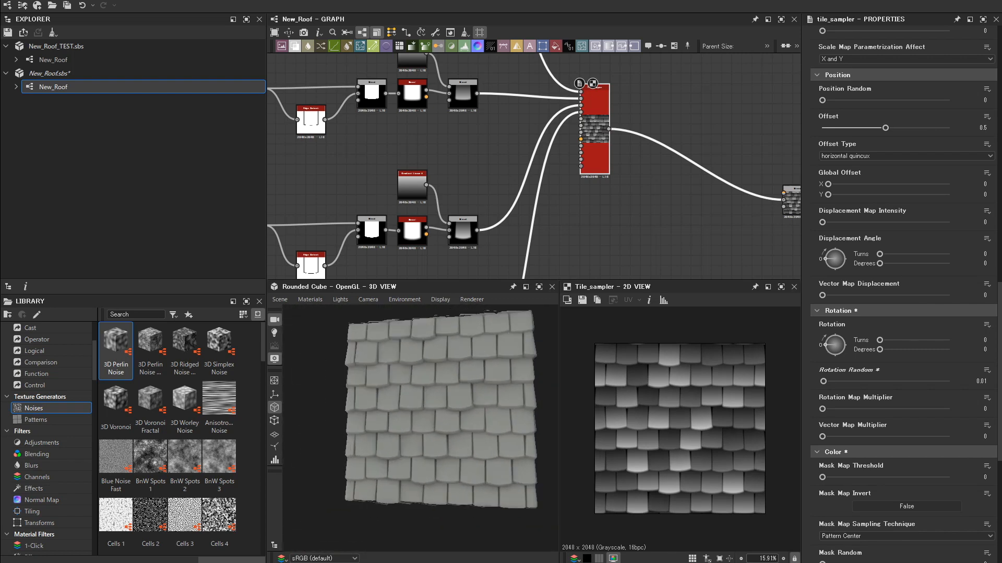
# - Tune the ambient occlusion by entering a value of 0.2 on the HBAO node
pyautogui.moveTo(693, 224); pyautogui.dragTo(439, 90, button='middle')
pyautogui.click(654, 218)
pyautogui.click(982, 304)
pyautogui.write('0.2')
pyautogui.press('Return')
# - Review the shingle roof in the 3D preview and the shape and blend nodes of the tile chains
pyautogui.scroll(2, 438, 413)
pyautogui.scroll(-6, 567, 198)
pyautogui.moveTo(364, 248); pyautogui.dragTo(463, 222)
pyautogui.scroll(2, 539, 104)
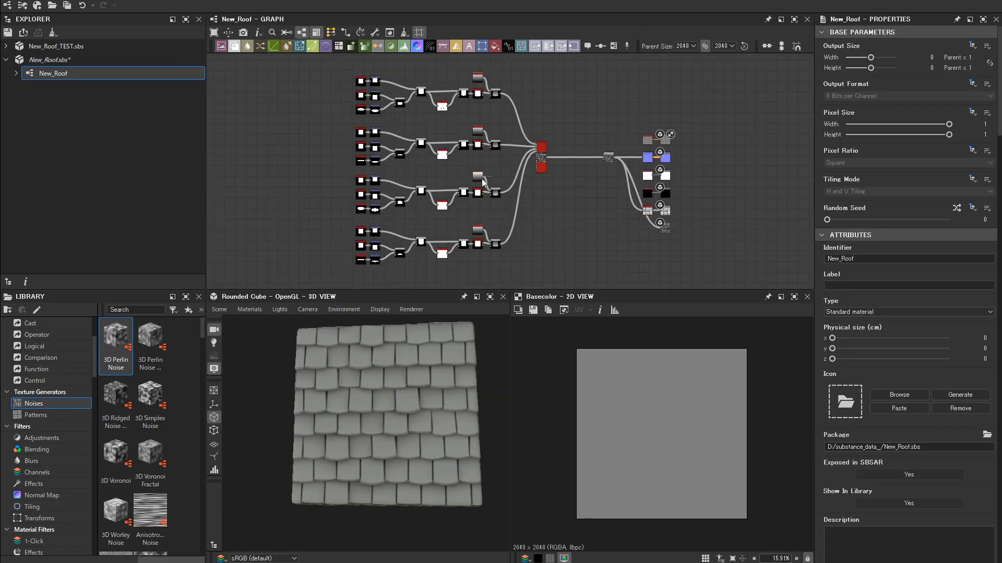
pyautogui.scroll(3, 571, 198)
pyautogui.scroll(1, 491, 183)
pyautogui.scroll(-3, 491, 182)
pyautogui.scroll(5, 455, 206)
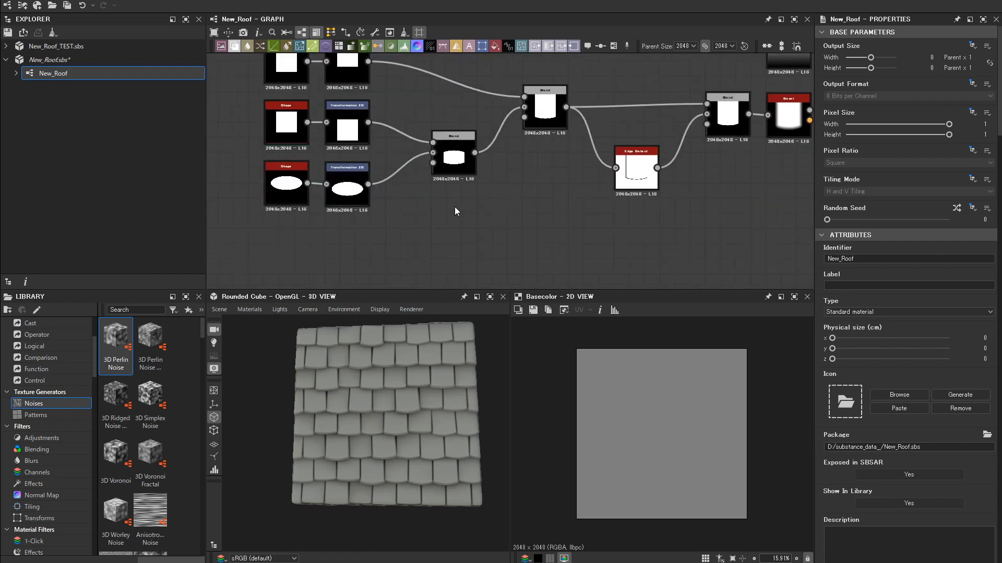
# - Copy a Shape and Transformation 2D pair and place the duplicate below the third tile chain's merged shape, spreading the neighbouring nodes for room
pyautogui.moveTo(387, 103); pyautogui.dragTo(292, 133)
pyautogui.hotkey('ctrl', 'c')
pyautogui.hotkey('ctrl', 'v')
pyautogui.moveTo(531, 224); pyautogui.dragTo(501, 253)
pyautogui.doubleClick(501, 240)
pyautogui.scroll(-3, 493, 232)
pyautogui.moveTo(545, 123); pyautogui.dragTo(360, 211)
pyautogui.moveTo(491, 164); pyautogui.dragTo(468, 155)
pyautogui.moveTo(430, 263); pyautogui.dragTo(507, 193)
# - Shift the duplicated shape toward the lower right of its canvas and set its Tiling Mode to No Tiling
pyautogui.scroll(3, 511, 201)
pyautogui.scroll(-1, 752, 524)
pyautogui.moveTo(689, 485); pyautogui.dragTo(704, 510)
pyautogui.click(831, 201)
# - Insert a Blend before the third chain's Edge Detect and subtract the duplicated shape from the merged tile shape
pyautogui.moveTo(566, 203); pyautogui.dragTo(550, 233, button='middle')
pyautogui.press('b')
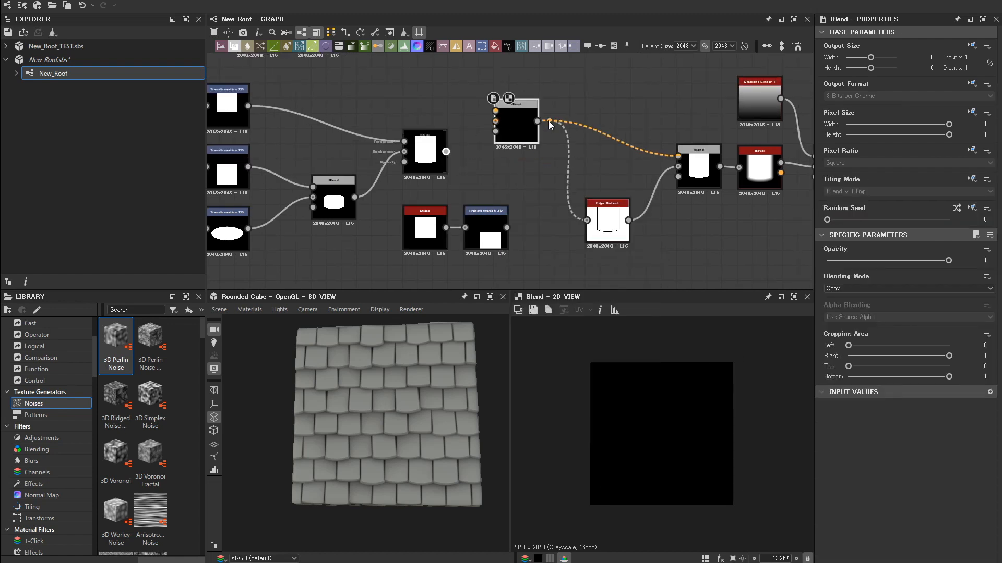
pyautogui.keyDown('shift'); pyautogui.moveTo(549, 121); pyautogui.dragTo(540, 121); pyautogui.keyUp('shift')
pyautogui.moveTo(446, 152); pyautogui.dragTo(495, 121)
pyautogui.moveTo(521, 138); pyautogui.dragTo(536, 172)
pyautogui.scroll(-2, 566, 188)
pyautogui.moveTo(526, 216); pyautogui.dragTo(529, 155)
pyautogui.click(843, 289)
pyautogui.click(844, 312)
# - Offset the third chain's cutting shape to about X -0.21, Y -0.51 so it notches the tile's bottom edge
pyautogui.scroll(-1, 537, 222)
pyautogui.moveTo(527, 244); pyautogui.dragTo(309, 125)
pyautogui.moveTo(515, 219); pyautogui.dragTo(489, 219)
pyautogui.click(490, 219)
pyautogui.moveTo(686, 462); pyautogui.dragTo(697, 480)
pyautogui.scroll(5, 386, 433)
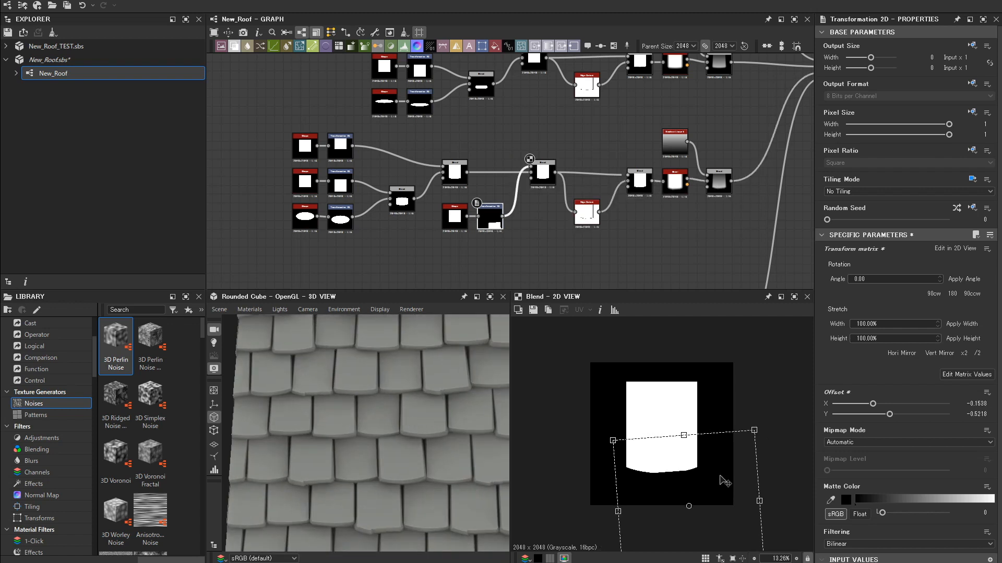
pyautogui.scroll(-2, 485, 452)
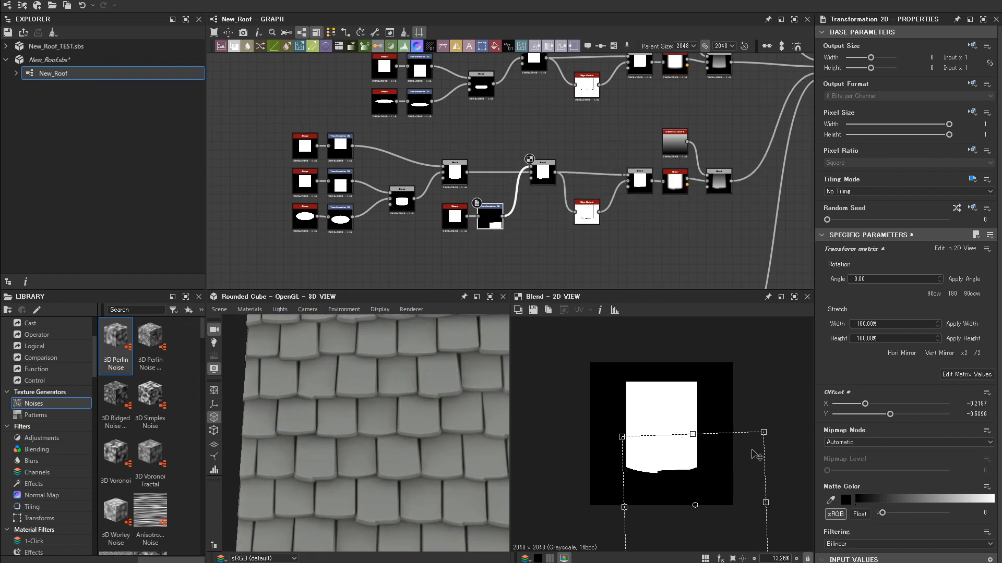
pyautogui.scroll(-5, 480, 453)
pyautogui.scroll(4, 483, 454)
pyautogui.scroll(-2, 541, 201)
pyautogui.scroll(1, 545, 209)
# - Duplicate the cutting Shape and Transformation 2D pair into the first tile chain, below its merged shape
pyautogui.moveTo(523, 230); pyautogui.dragTo(466, 206)
pyautogui.moveTo(514, 62); pyautogui.dragTo(540, 225, button='middle')
pyautogui.moveTo(565, 199); pyautogui.dragTo(565, 201)
pyautogui.moveTo(556, 132); pyautogui.dragTo(490, 132)
pyautogui.moveTo(453, 238)
pyautogui.mouseDown(button='middle')
pyautogui.moveTo(491, 186)
pyautogui.moveTo(467, 230)
pyautogui.mouseUp(button='middle')
pyautogui.scroll(-2, 483, 156)
pyautogui.scroll(2, 483, 156)
# - Insert a Blend before the first chain's Edge Detect and subtract the duplicated cutting shape from the merged tile shape
pyautogui.moveTo(437, 204); pyautogui.dragTo(482, 182)
pyautogui.moveTo(463, 150); pyautogui.dragTo(486, 127)
pyautogui.click(529, 162)
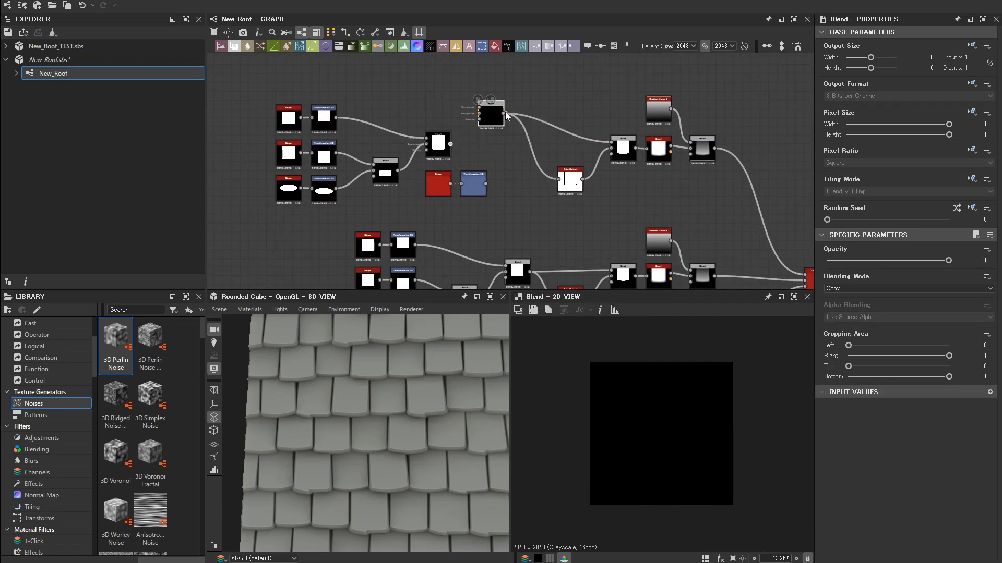
pyautogui.scroll(-3, 486, 151)
pyautogui.scroll(2, 475, 104)
pyautogui.click(865, 288)
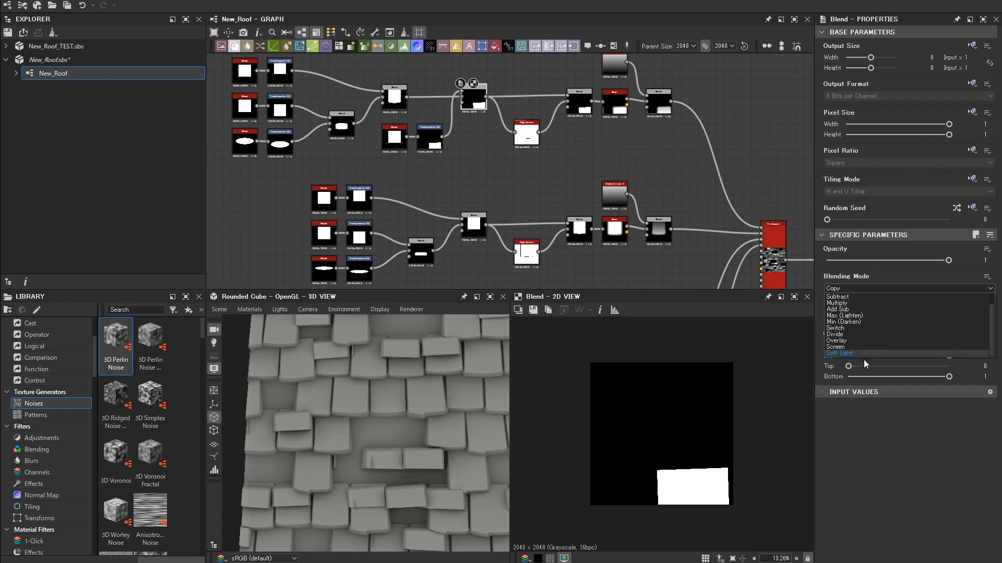
pyautogui.click(861, 304)
# - Move the first chain's cutting shape over the left part of the tile's bottom edge and check the shingles in 3D
pyautogui.click(429, 138)
pyautogui.moveTo(701, 473); pyautogui.dragTo(643, 469)
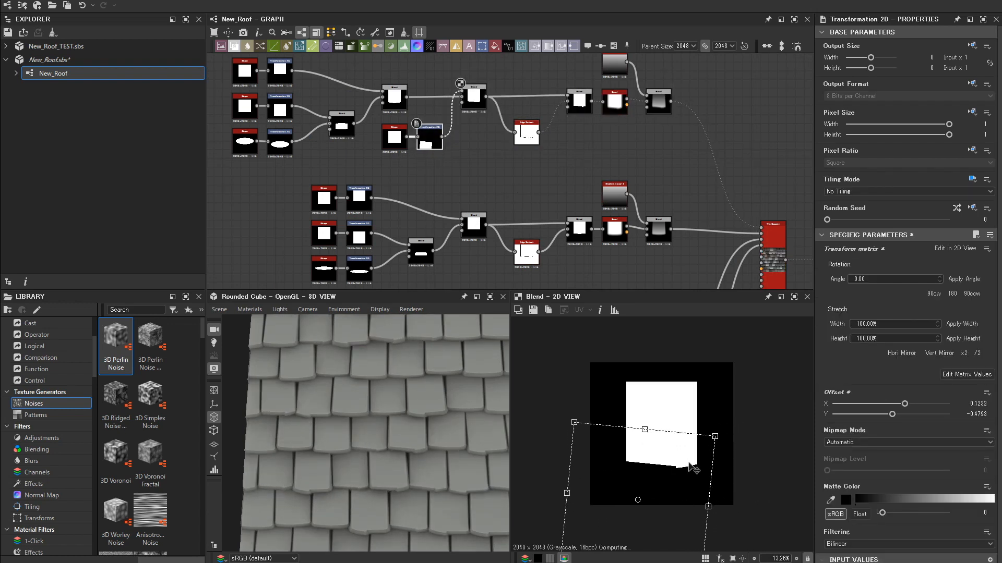
pyautogui.scroll(-5, 421, 444)
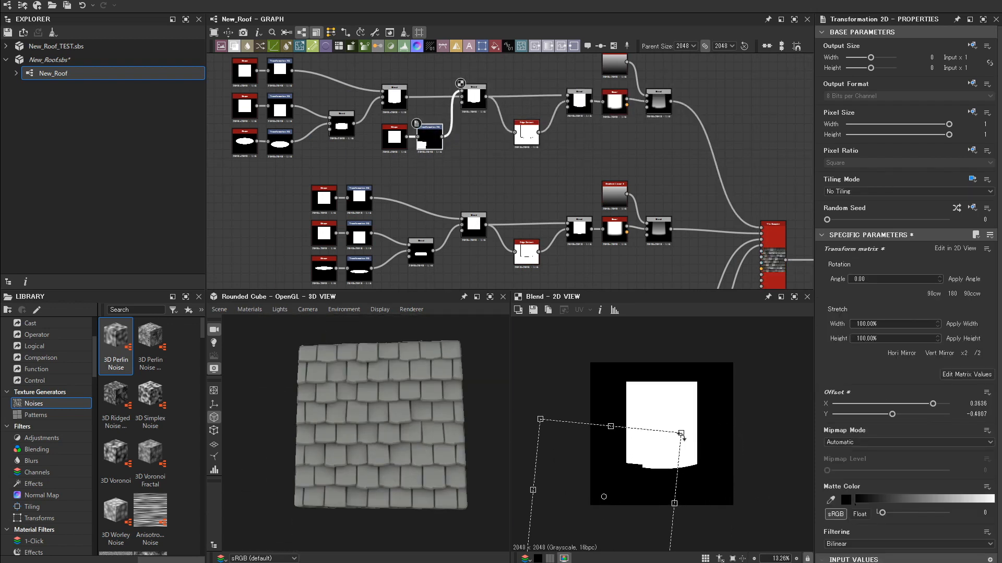
pyautogui.moveTo(684, 463); pyautogui.dragTo(687, 448)
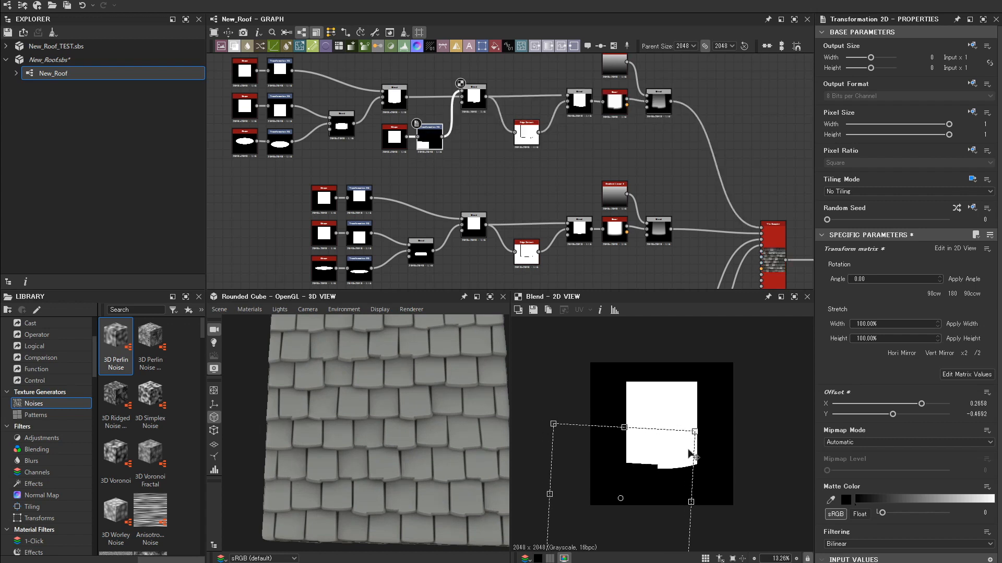
pyautogui.click(593, 229)
pyautogui.scroll(-3, 393, 431)
pyautogui.scroll(4, 437, 392)
pyautogui.moveTo(392, 431); pyautogui.dragTo(434, 391)
pyautogui.scroll(-5, 437, 391)
# - Undo the last action and move the whole fourth tile chain down, away from the third chain
pyautogui.moveTo(473, 215); pyautogui.dragTo(548, 176, button='middle')
pyautogui.hotkey('ctrl', 'z')
pyautogui.scroll(-2, 524, 212)
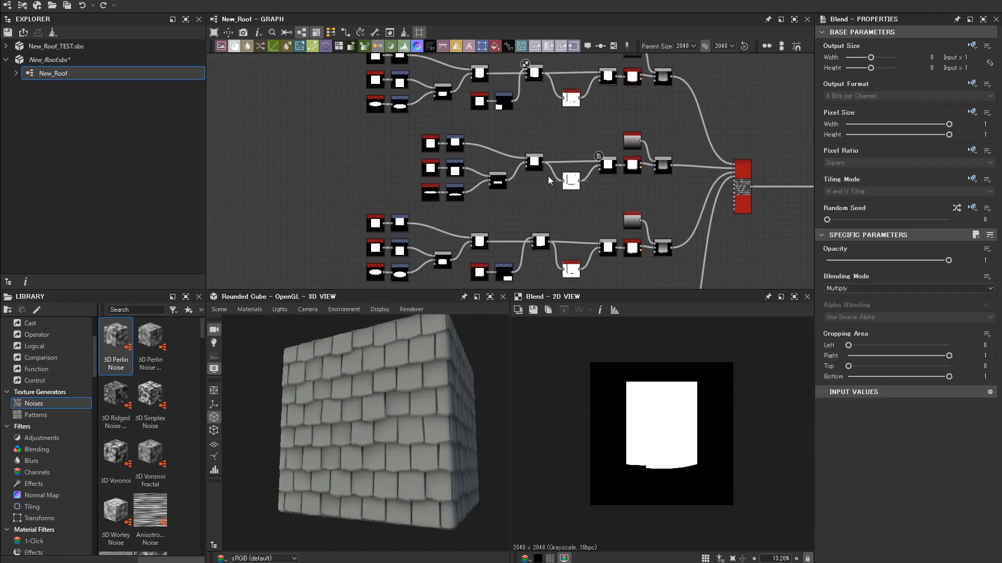
pyautogui.scroll(-2, 481, 161)
pyautogui.moveTo(490, 240); pyautogui.dragTo(514, 143, button='middle')
pyautogui.moveTo(552, 179); pyautogui.dragTo(455, 239)
pyautogui.moveTo(508, 202); pyautogui.dragTo(504, 202)
pyautogui.moveTo(433, 168); pyautogui.dragTo(429, 212, button='middle')
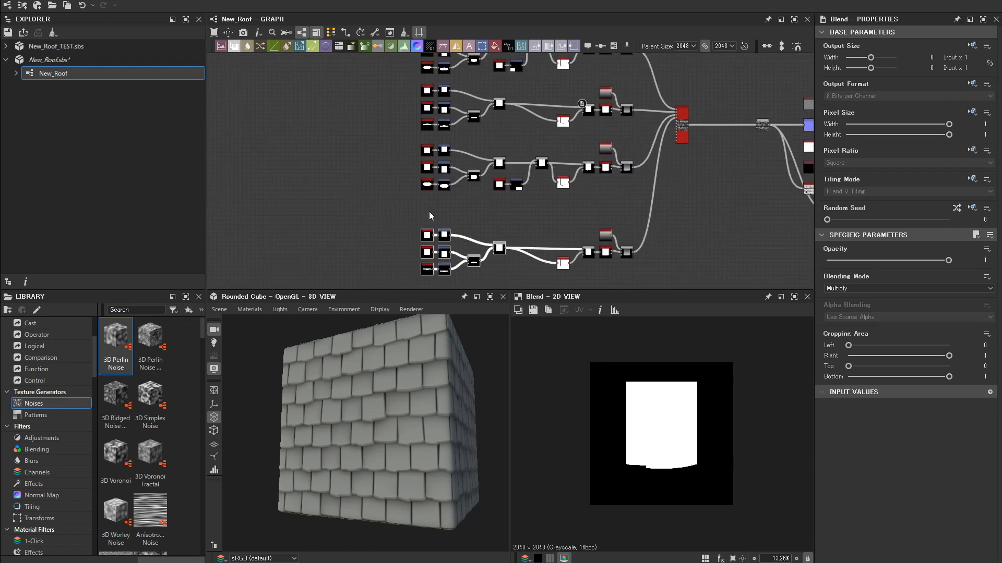
# - Duplicate the third chain's cutting Shape and Transformation 2D pair into the fourth tile chain
pyautogui.scroll(1, 631, 227)
pyautogui.moveTo(630, 227); pyautogui.dragTo(673, 204, button='middle')
pyautogui.moveTo(504, 170); pyautogui.dragTo(537, 155)
pyautogui.hotkey('ctrl', 'c')
pyautogui.hotkey('ctrl', 'v')
pyautogui.scroll(3, 539, 222)
# - Insert a Blend after the fourth chain's merged shape and subtract the duplicated cutting shape from it
pyautogui.click(500, 182)
pyautogui.press('b')
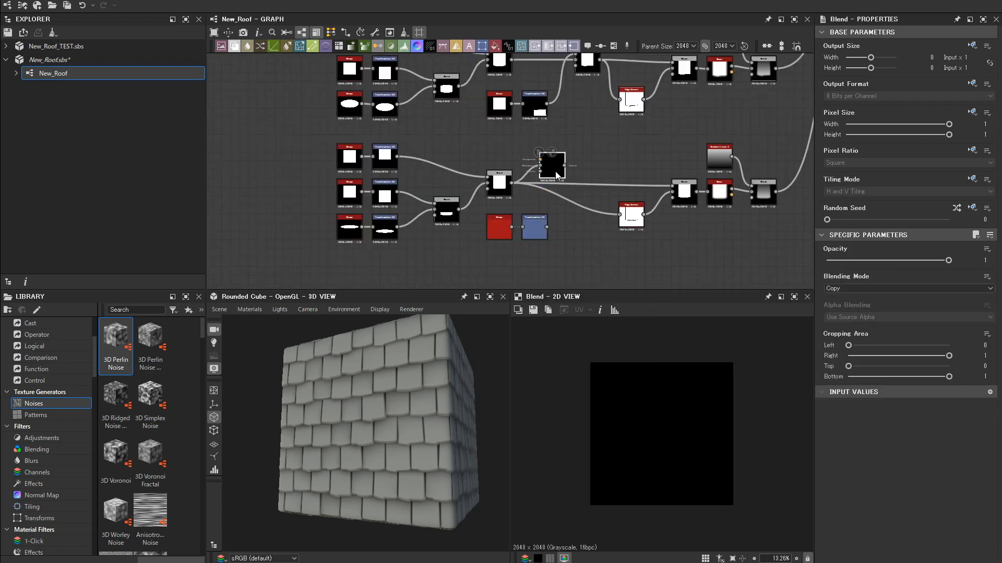
pyautogui.moveTo(547, 227); pyautogui.dragTo(571, 177)
pyautogui.click(908, 289)
pyautogui.click(856, 329)
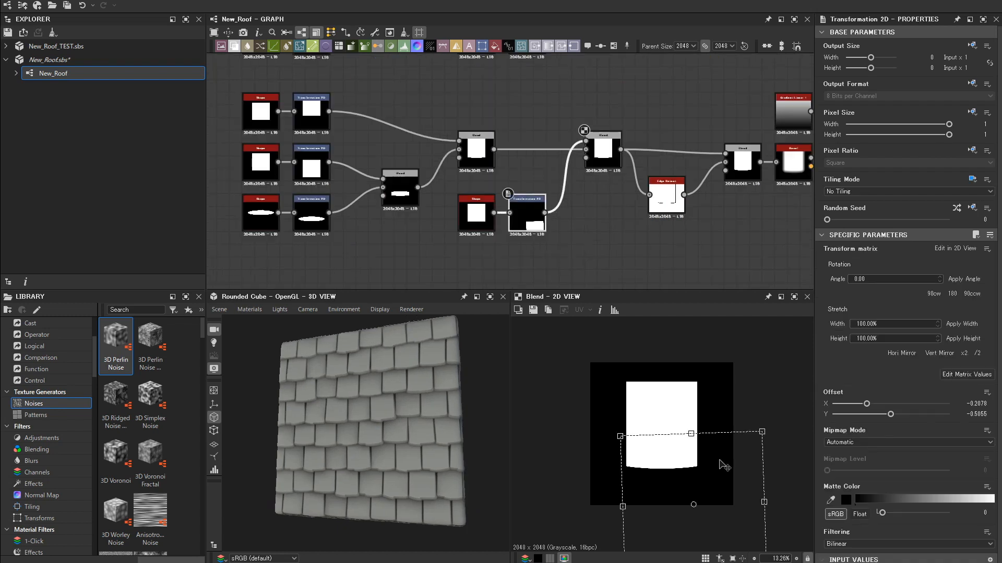
# - Offset the fourth chain's cutting shape to about X -0.26, Y -0.48, checking the notched shingles in the 3D preview
pyautogui.moveTo(393, 441); pyautogui.dragTo(415, 432)
pyautogui.scroll(3, 416, 433)
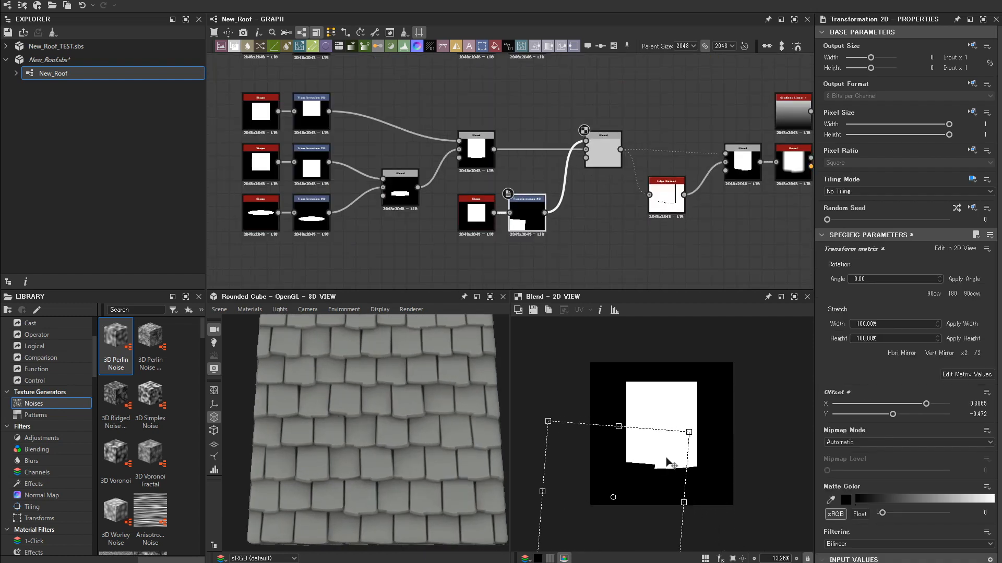
pyautogui.scroll(2, 681, 440)
pyautogui.moveTo(704, 427); pyautogui.dragTo(672, 457)
pyautogui.scroll(-3, 421, 463)
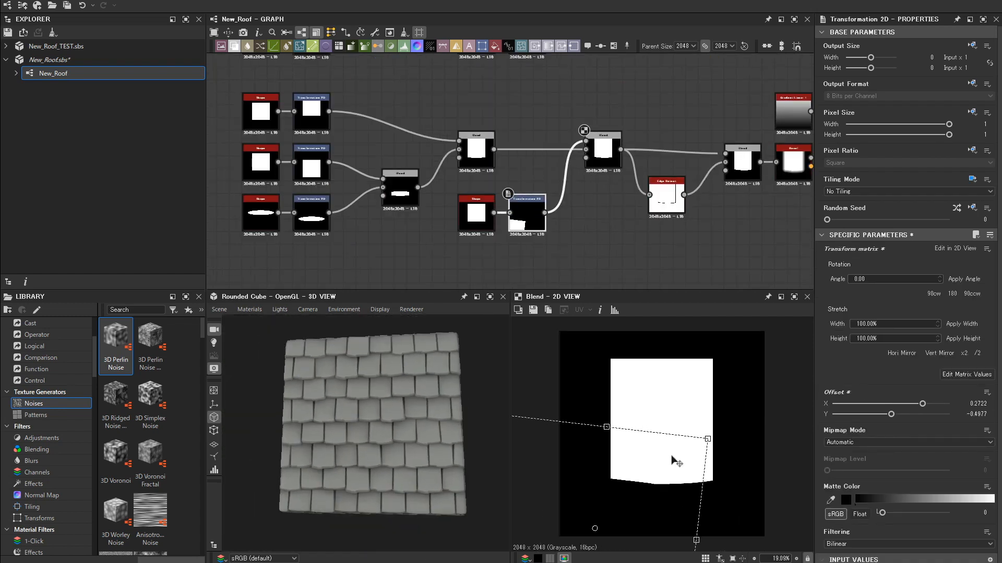
pyautogui.moveTo(401, 444); pyautogui.dragTo(417, 453)
pyautogui.scroll(3, 418, 453)
pyautogui.moveTo(623, 474); pyautogui.dragTo(642, 477)
pyautogui.scroll(-2, 423, 456)
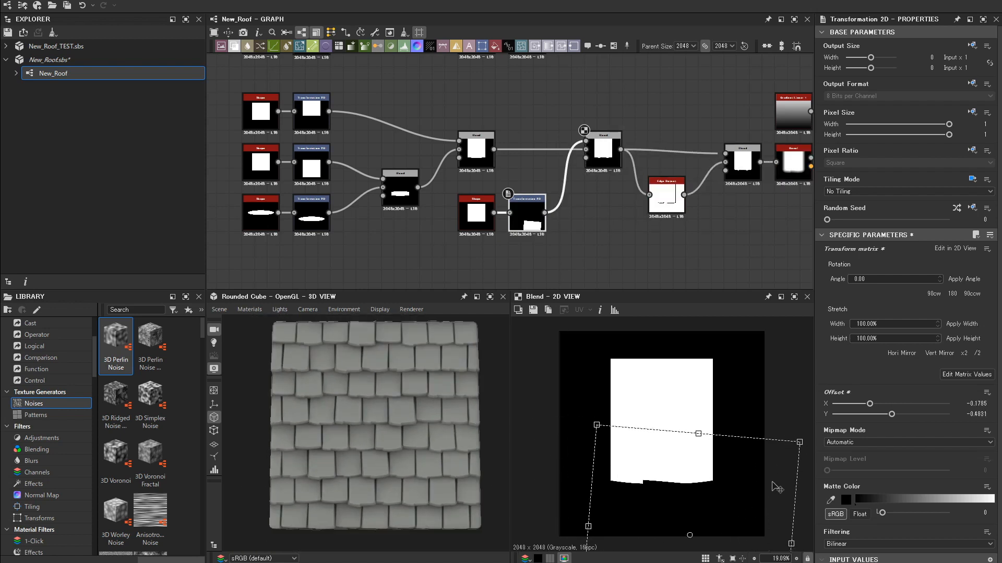
pyautogui.scroll(3, 465, 474)
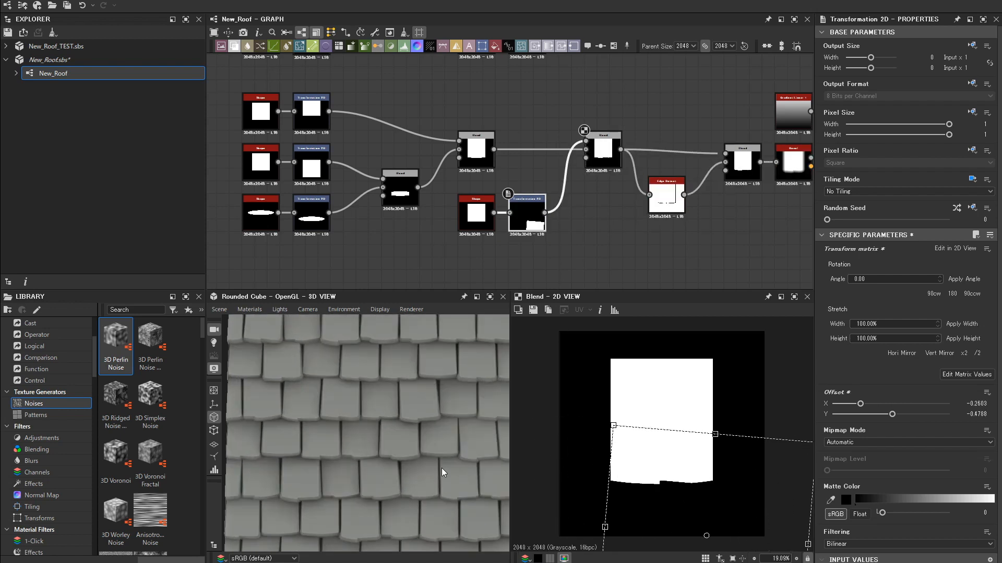
pyautogui.moveTo(390, 449); pyautogui.dragTo(419, 432)
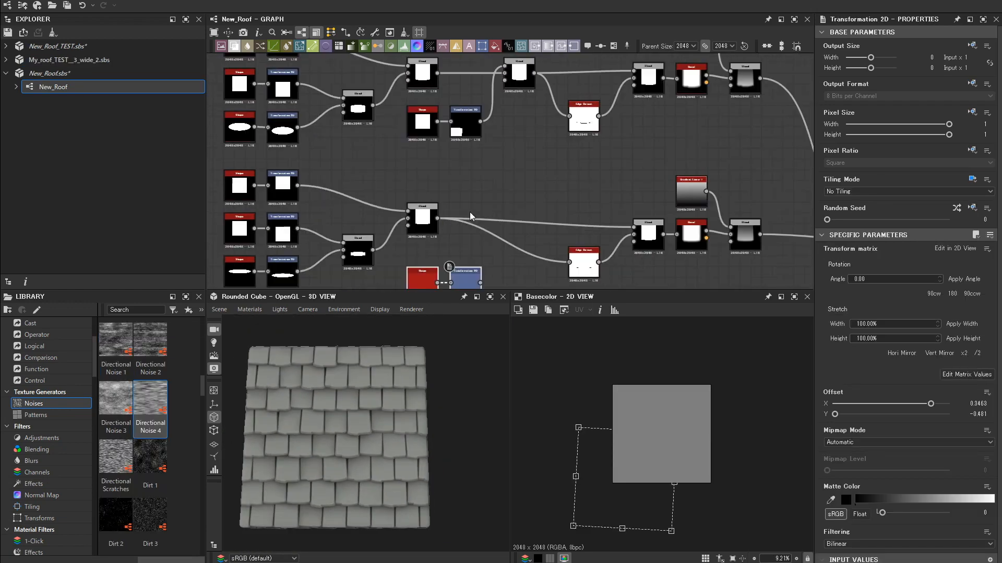
# - Insert a Blend after the second chain's merged shape and route the merged shape and its downstream links through it
pyautogui.press('space')
pyautogui.click(487, 221)
pyautogui.keyDown('shift'); pyautogui.moveTo(437, 218); pyautogui.dragTo(503, 197); pyautogui.keyUp('shift')
pyautogui.moveTo(437, 218); pyautogui.dragTo(473, 197)
pyautogui.moveTo(488, 197); pyautogui.dragTo(519, 218)
# - Set the second chain's new Blend to Subtract and move its cutting shape to notch the tile's bottom edge
pyautogui.click(849, 288)
pyautogui.click(845, 313)
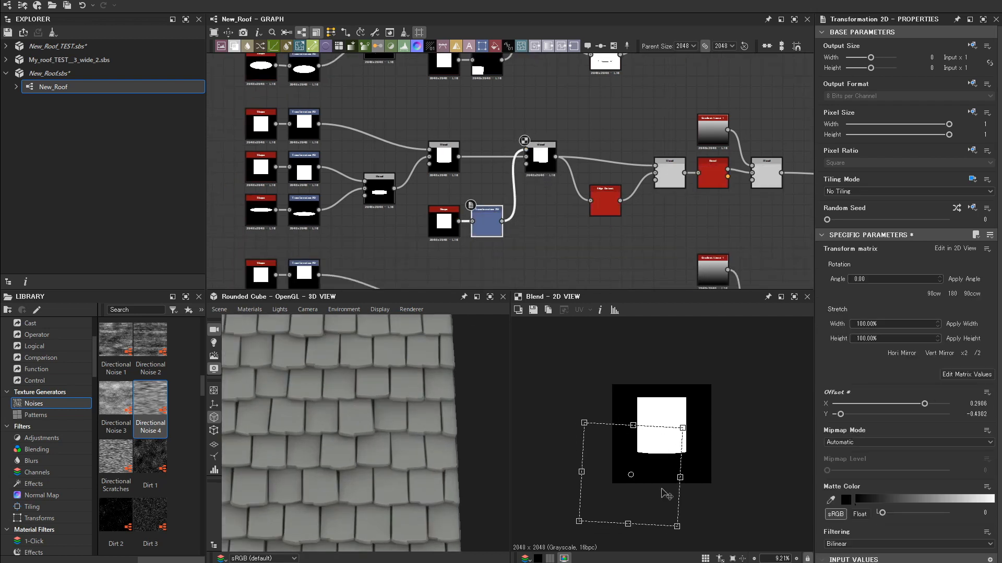
pyautogui.moveTo(691, 404); pyautogui.dragTo(664, 442)
pyautogui.scroll(4, 661, 435)
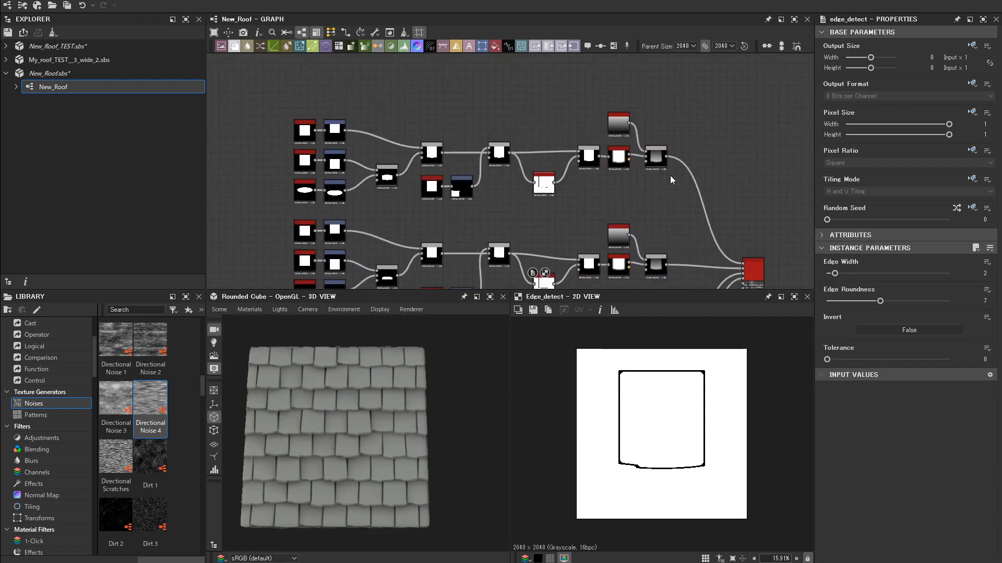
# - Try a Waveform 1 node above the first tile chain with WaveNumber 1, Noise 0, Pattern 9 and a reduced SizeMax
pyautogui.scroll(2, 536, 127)
pyautogui.press('space')
pyautogui.write('wa')
pyautogui.click(563, 178)
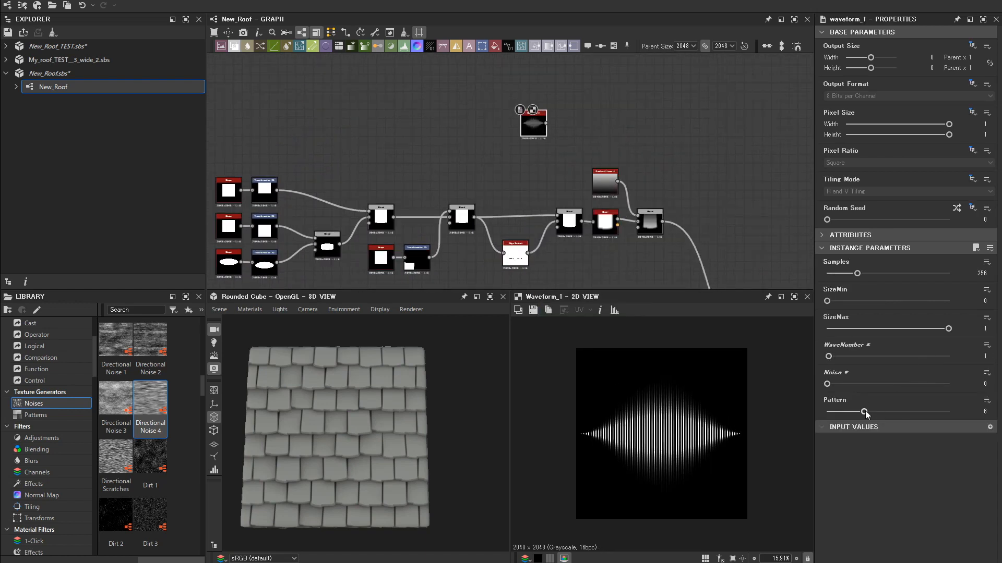
pyautogui.moveTo(864, 413); pyautogui.dragTo(892, 412)
pyautogui.click(865, 328)
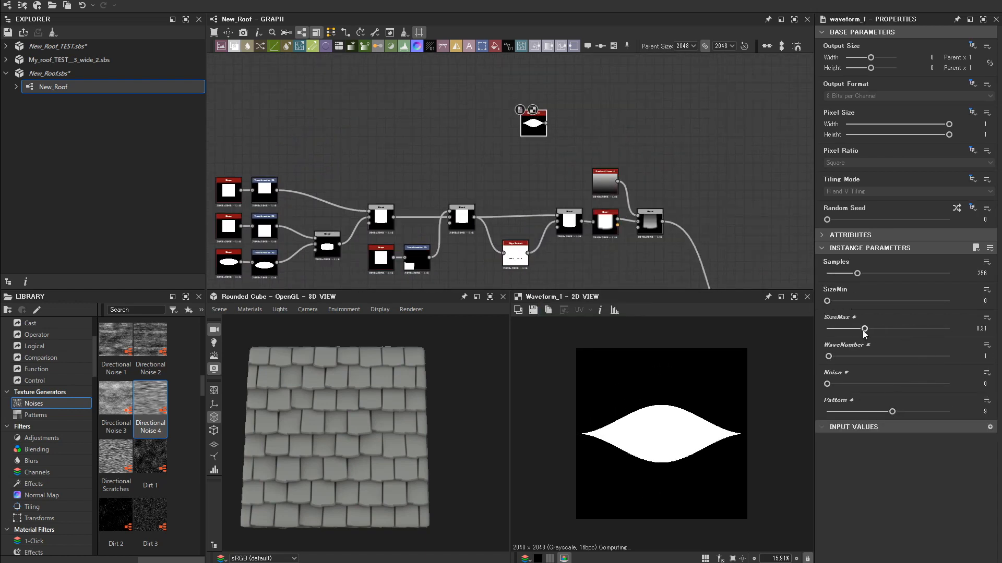
# - Try turning the waveform upright with a connected Transformation 2D node
pyautogui.press('space')
pyautogui.click(598, 277)
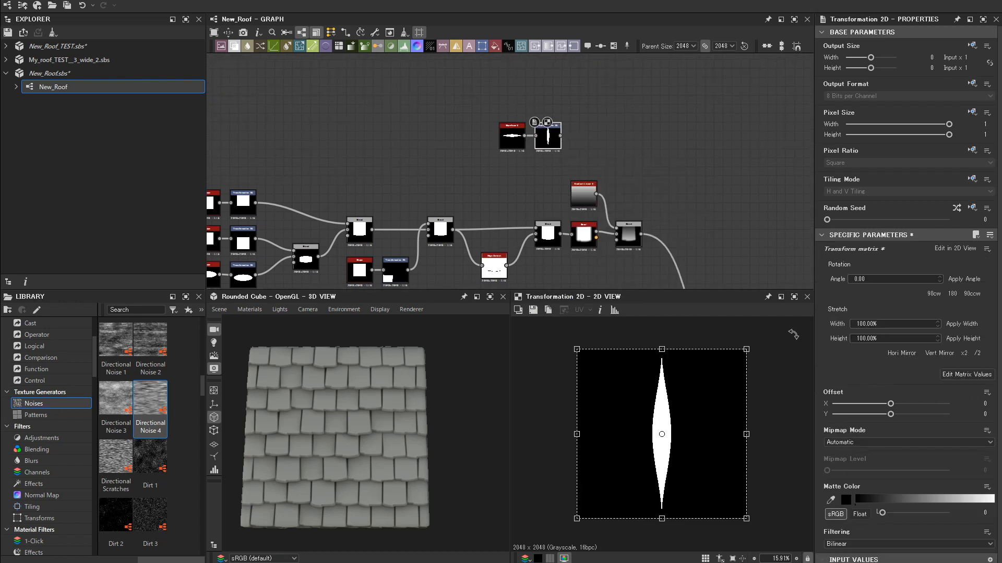
pyautogui.scroll(3, 869, 193)
pyautogui.scroll(-2, 604, 108)
pyautogui.scroll(4, 543, 139)
# - Try feeding the upright waveform into a Tile Random node with Pattern set to Pattern Input
pyautogui.press('space')
pyautogui.write('ti')
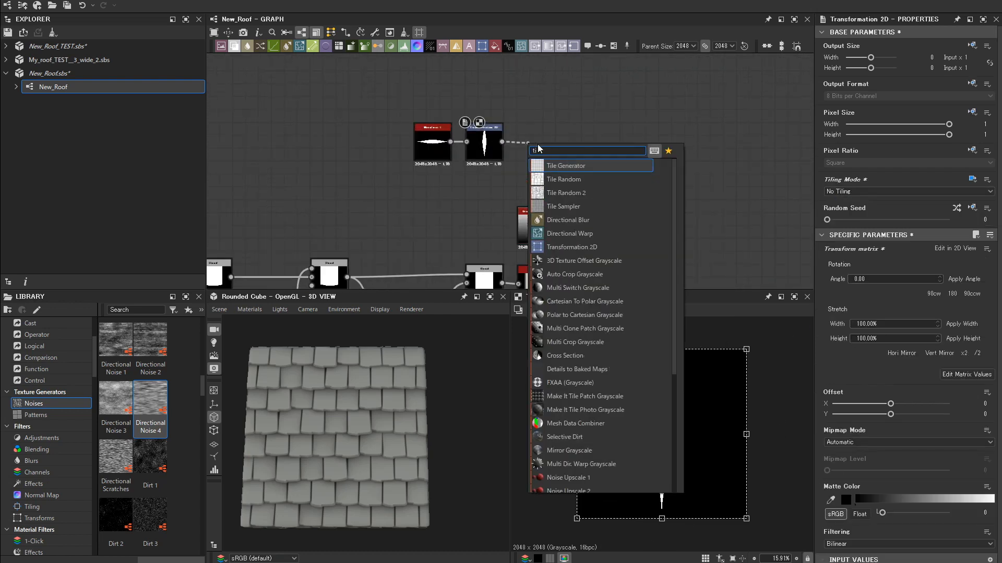
pyautogui.click(560, 179)
pyautogui.scroll(3, 576, 145)
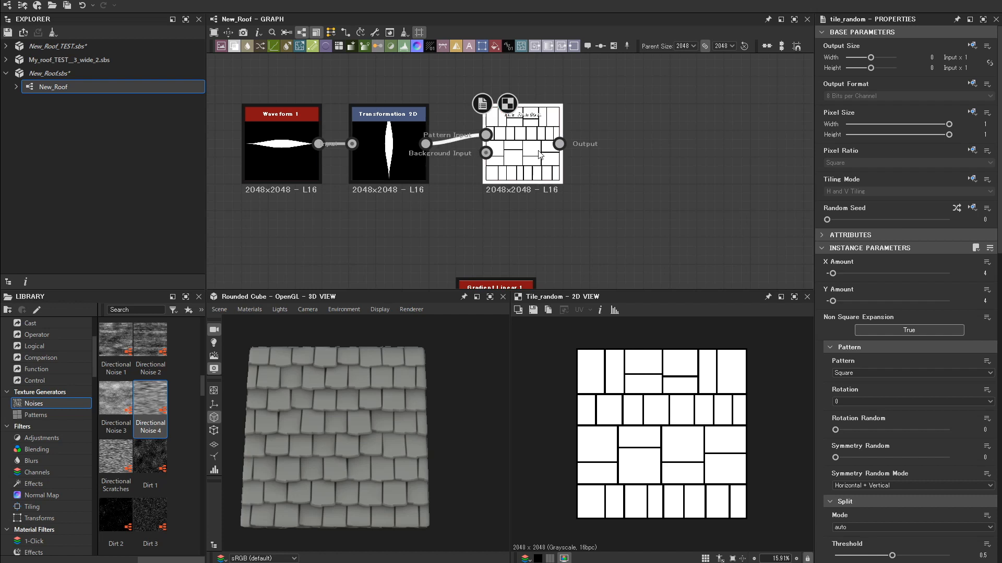
pyautogui.click(866, 373)
pyautogui.click(864, 386)
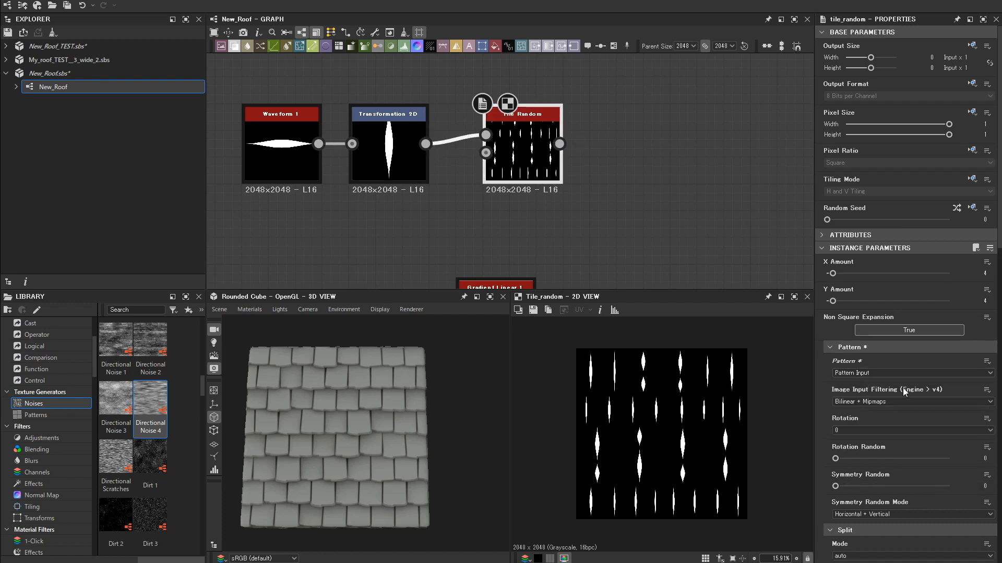
# - Add a Waveform 1 node above the first tile chain with WaveNumber 1, Noise 0, Pattern 9 and a low SizeMax for a thin sliver
pyautogui.moveTo(590, 84); pyautogui.dragTo(586, 192, button='middle')
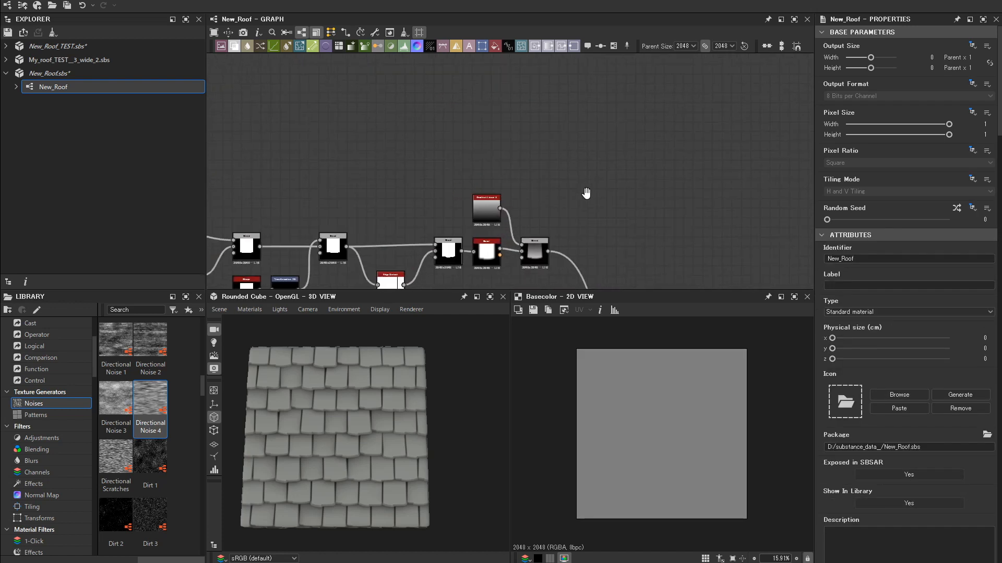
pyautogui.press('space')
pyautogui.write('wa')
pyautogui.click(443, 205)
pyautogui.scroll(3, 399, 166)
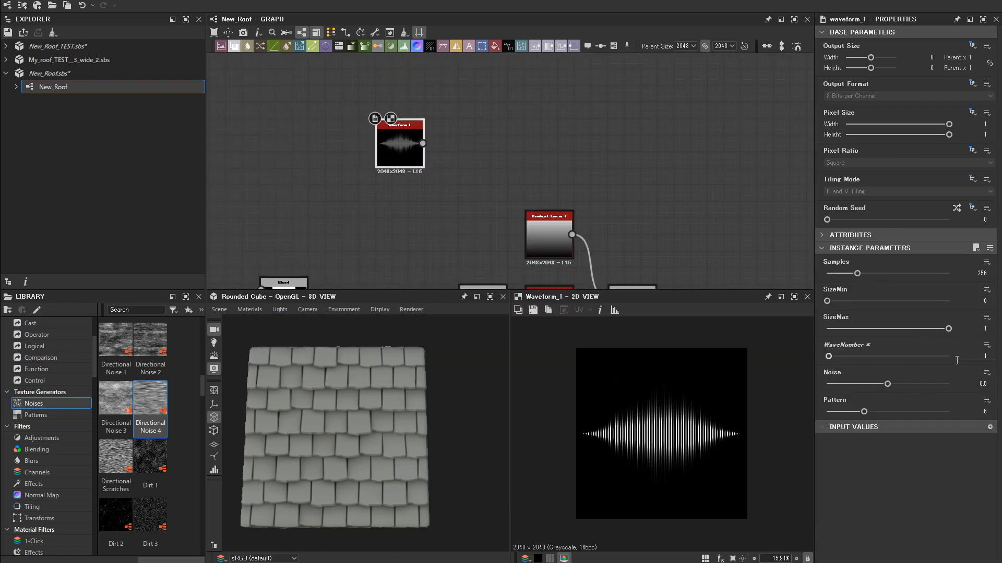
pyautogui.moveTo(864, 412); pyautogui.dragTo(859, 414)
pyautogui.moveTo(887, 384); pyautogui.dragTo(827, 385)
pyautogui.moveTo(856, 413); pyautogui.dragTo(893, 414)
pyautogui.moveTo(948, 329); pyautogui.dragTo(839, 331)
# - Connect a Transformation 2D node to the waveform and rotate the sliver upright
pyautogui.moveTo(423, 144); pyautogui.dragTo(525, 156)
pyautogui.click(485, 277)
pyautogui.scroll(-2, 501, 163)
# - Feed the upright sliver into a Tile Generator using Image Input as pattern, with X Amount 8 and Y Amount 1
pyautogui.click(554, 176)
pyautogui.scroll(3, 537, 163)
pyautogui.moveTo(537, 162); pyautogui.dragTo(503, 169, button='middle')
pyautogui.click(910, 373)
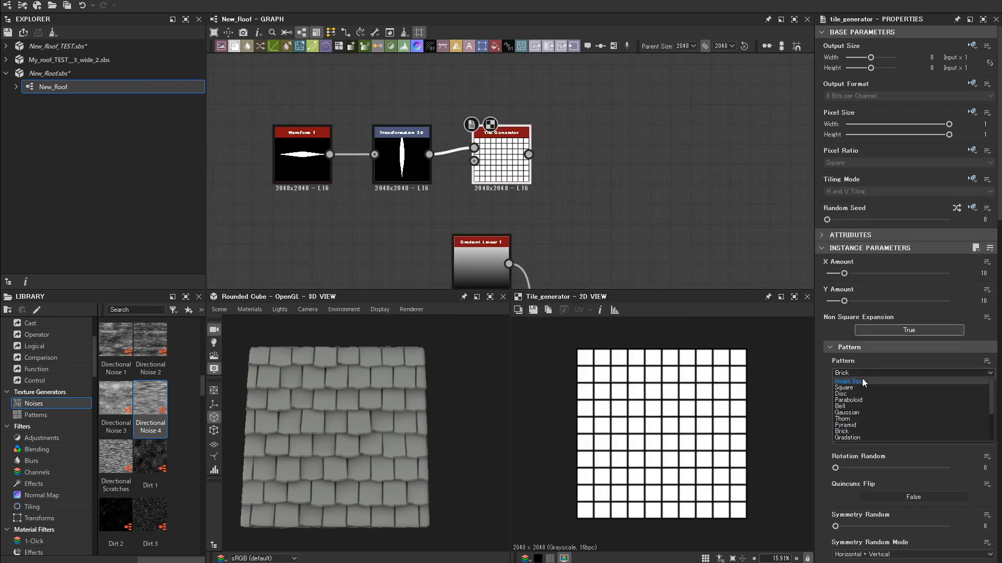
pyautogui.click(856, 385)
pyautogui.scroll(5, 697, 433)
pyautogui.scroll(-7, 618, 177)
# - Move the first chain's Gradient Linear node below its Bevel and place the waveform branch directly above the chain
pyautogui.moveTo(628, 200); pyautogui.dragTo(580, 122, button='middle')
pyautogui.moveTo(529, 125); pyautogui.dragTo(529, 170)
pyautogui.moveTo(531, 172); pyautogui.dragTo(543, 225, button='middle')
pyautogui.moveTo(459, 107); pyautogui.dragTo(573, 183)
pyautogui.moveTo(576, 221); pyautogui.dragTo(573, 247, button='middle')
pyautogui.scroll(4, 541, 195)
pyautogui.scroll(-3, 570, 222)
pyautogui.scroll(4, 576, 172)
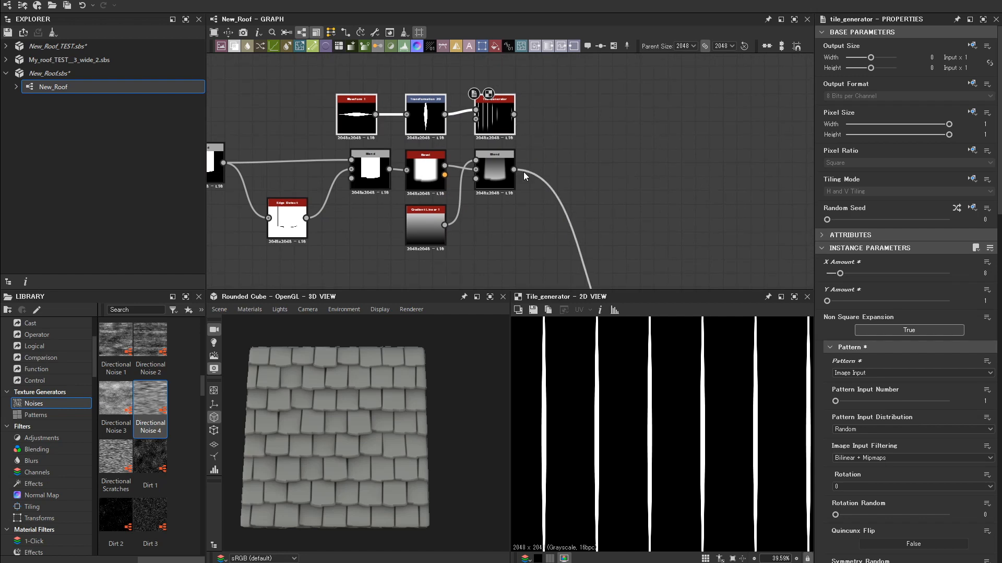
# - Add a Blend after the first chain's gradient blend, with the Tile Generator as foreground and blending mode Subtract
pyautogui.moveTo(522, 170); pyautogui.dragTo(532, 166)
pyautogui.click(568, 193)
pyautogui.scroll(-3, 620, 168)
pyautogui.moveTo(561, 136); pyautogui.dragTo(576, 163)
pyautogui.scroll(-2, 719, 100)
pyautogui.scroll(3, 614, 205)
pyautogui.moveTo(651, 108); pyautogui.dragTo(701, 249)
pyautogui.scroll(5, 365, 417)
pyautogui.scroll(-4, 577, 199)
# - Tidy the first chain by shifting its end nodes left and moving the waveform branch further up and left
pyautogui.moveTo(367, 107); pyautogui.dragTo(608, 184)
pyautogui.moveTo(604, 160); pyautogui.dragTo(580, 161)
pyautogui.scroll(4, 582, 158)
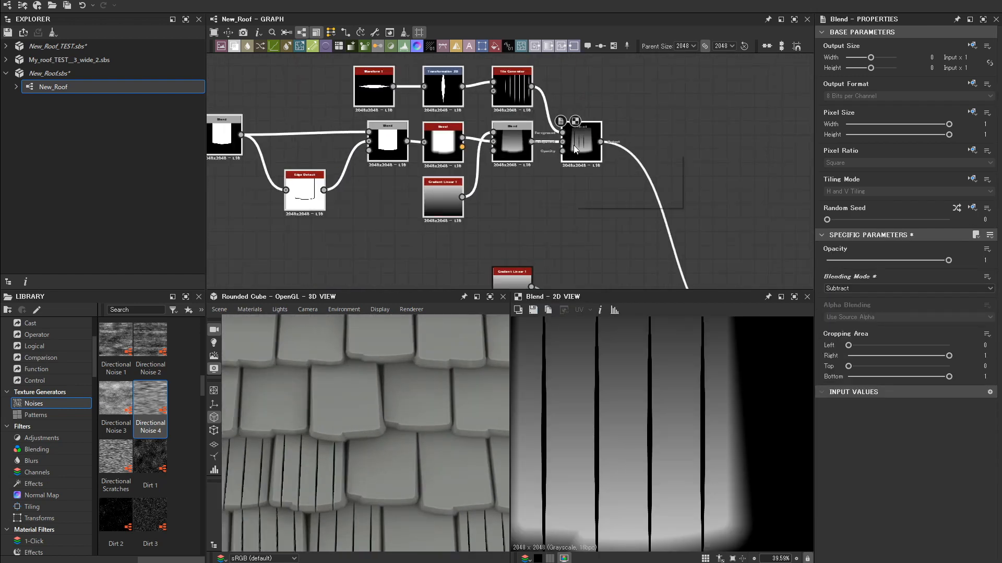
pyautogui.moveTo(547, 180); pyautogui.dragTo(553, 223, button='middle')
pyautogui.scroll(-2, 553, 224)
pyautogui.moveTo(410, 138); pyautogui.dragTo(545, 166)
pyautogui.moveTo(529, 159); pyautogui.dragTo(480, 139)
pyautogui.scroll(1, 480, 176)
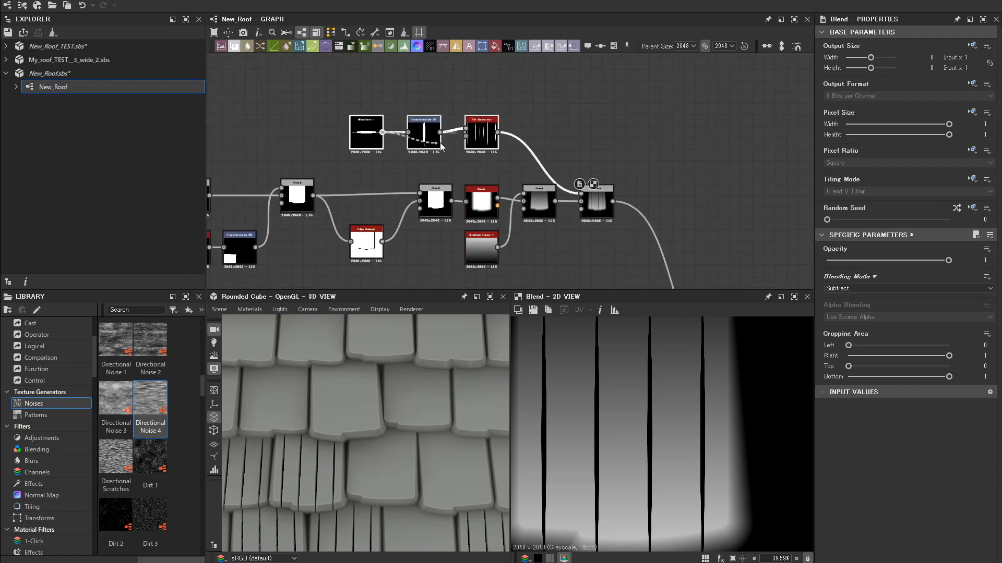
# - Delete the Transformation 2D in the waveform branch, wire Waveform 1 straight into the Tile Generator, and set X Amount 1 and Y Amount 8
pyautogui.click(423, 132)
pyautogui.press('BackSpace')
pyautogui.moveTo(368, 140); pyautogui.dragTo(425, 139)
pyautogui.click(482, 137)
pyautogui.write('1')
pyautogui.press('Tab')
pyautogui.write('8')
# - Add a Transformation 2D after the Tile Generator, rotate it 90 degrees with No Tiling, and shift the slivers down toward the tile's lower edge
pyautogui.click(546, 168)
pyautogui.click(482, 46)
pyautogui.press('f')
pyautogui.keyDown('shift'); pyautogui.moveTo(736, 383); pyautogui.dragTo(723, 488); pyautogui.keyUp('shift')
pyautogui.click(972, 179)
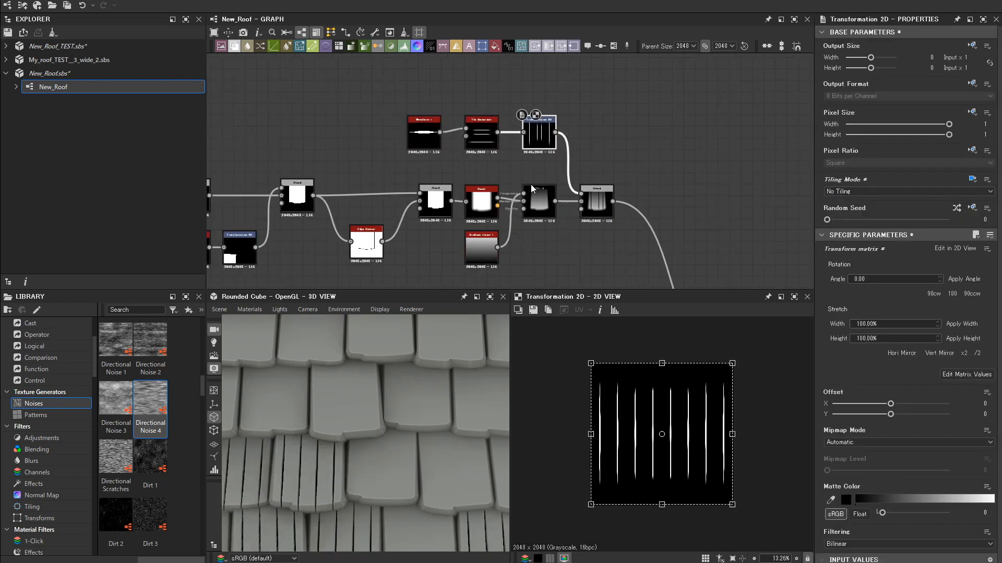
pyautogui.scroll(1, 541, 172)
pyautogui.moveTo(716, 421); pyautogui.dragTo(715, 477)
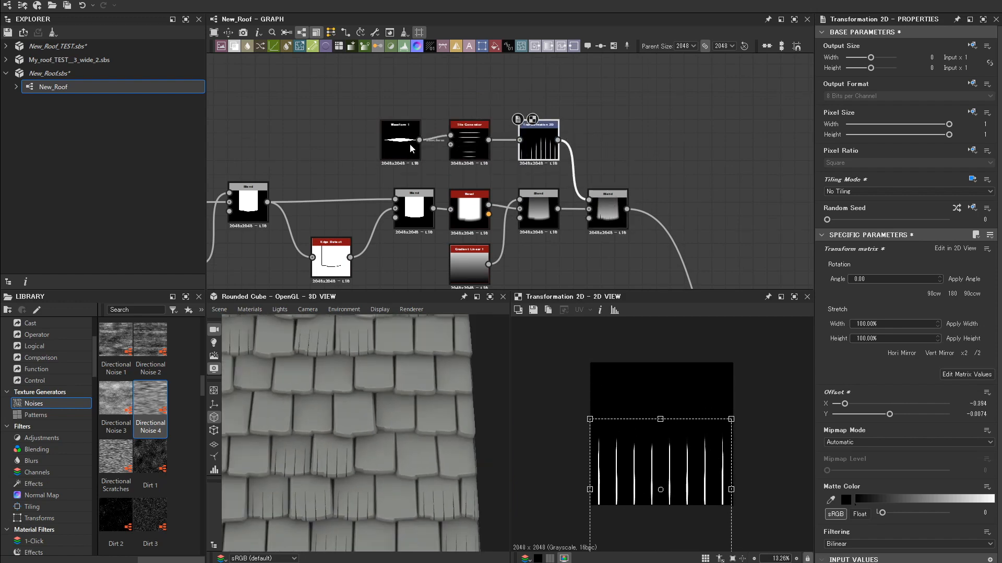
# - Give the Tile Generator a Rotation Random of 0.03 and raise the waveform's SizeMax to about 0.16
pyautogui.click(471, 144)
pyautogui.scroll(-15, 904, 340)
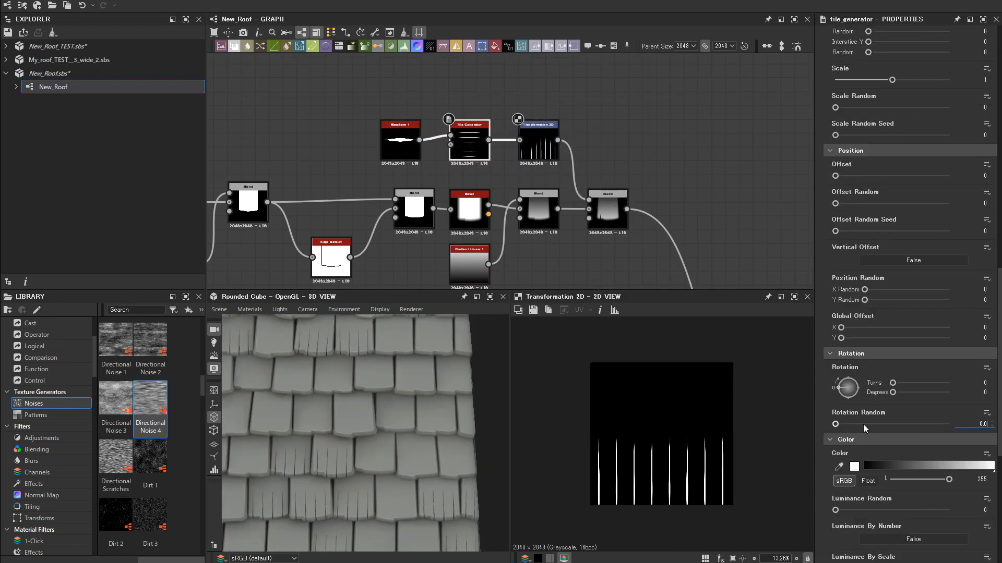
pyautogui.write('3')
pyautogui.press('Return')
pyautogui.scroll(5, 366, 433)
pyautogui.click(400, 143)
pyautogui.moveTo(837, 330); pyautogui.dragTo(847, 331)
# - Adjust the slivers' vertical shift in the Transformation 2D and set the Tile Generator's Position Random X to about 0.38
pyautogui.click(540, 149)
pyautogui.scroll(-2, 683, 449)
pyautogui.moveTo(683, 449); pyautogui.dragTo(688, 479)
pyautogui.click(469, 143)
pyautogui.scroll(-10, 888, 421)
pyautogui.moveTo(865, 446); pyautogui.dragTo(896, 451)
pyautogui.scroll(6, 565, 122)
pyautogui.click(490, 177)
pyautogui.moveTo(706, 453); pyautogui.dragTo(707, 424)
pyautogui.scroll(-3, 529, 169)
# - Replace the end Transformation 2D with one between waveform and Tile Generator, rotated 90cw, and set X Amount 8 and Y Amount 1
pyautogui.moveTo(543, 142); pyautogui.dragTo(575, 62, button='middle')
pyautogui.moveTo(446, 99); pyautogui.dragTo(619, 203)
pyautogui.moveTo(534, 181); pyautogui.dragTo(571, 207, button='middle')
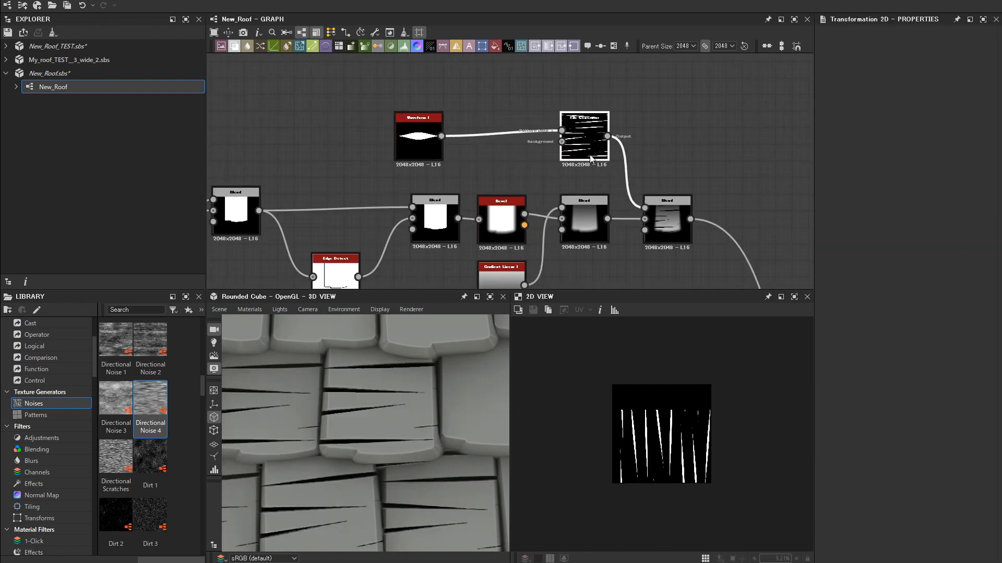
pyautogui.click(500, 136)
pyautogui.click(933, 294)
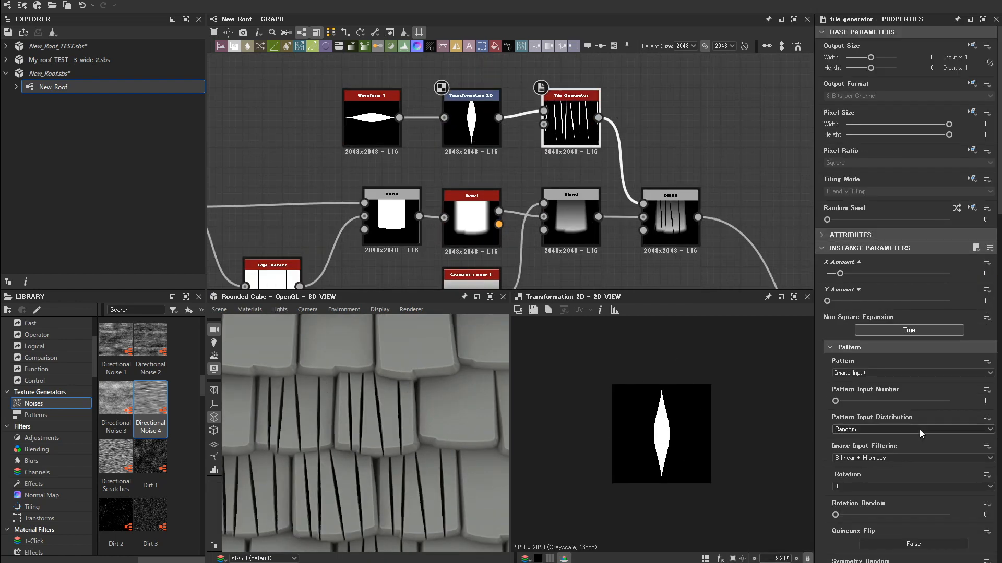
# - Set the Tile Generator's Global Offset Y to about 0.51 and its Tiling Mode to No Tiling
pyautogui.scroll(-17, 931, 423)
pyautogui.moveTo(840, 494); pyautogui.dragTo(881, 493)
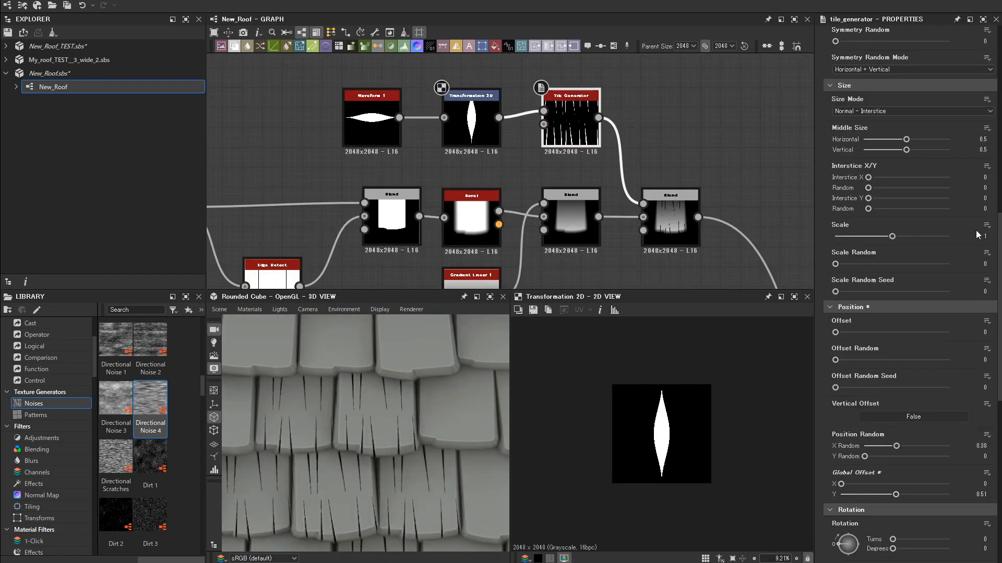
pyautogui.scroll(16, 934, 246)
pyautogui.scroll(1, 934, 245)
pyautogui.scroll(-15, 920, 337)
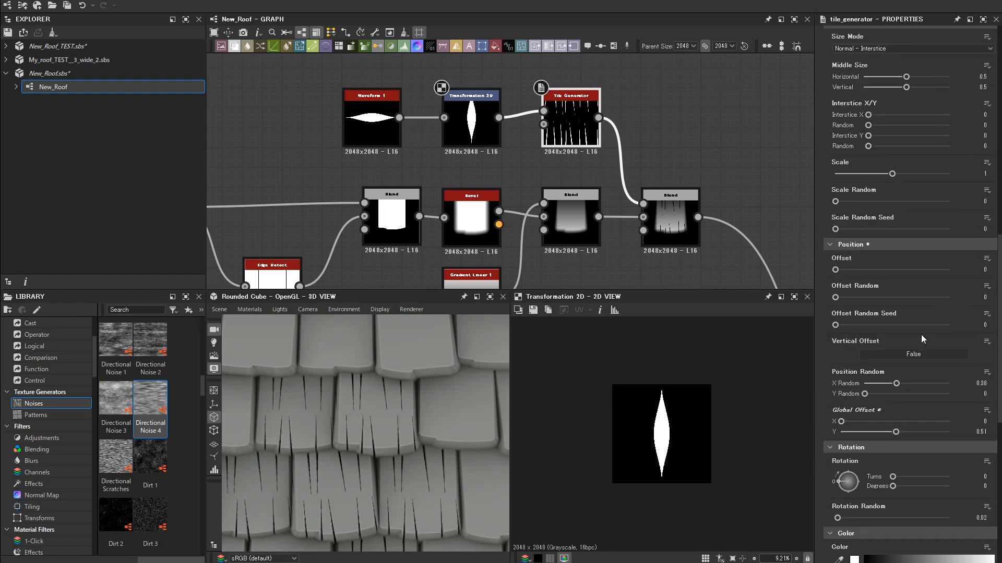
pyautogui.scroll(15, 922, 334)
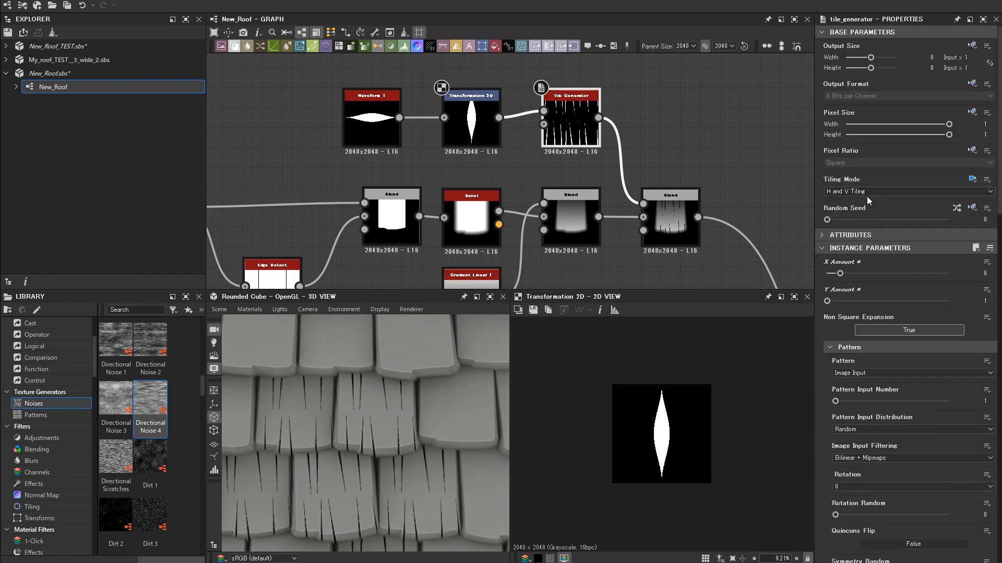
pyautogui.scroll(-17, 924, 403)
pyautogui.scroll(6, 922, 402)
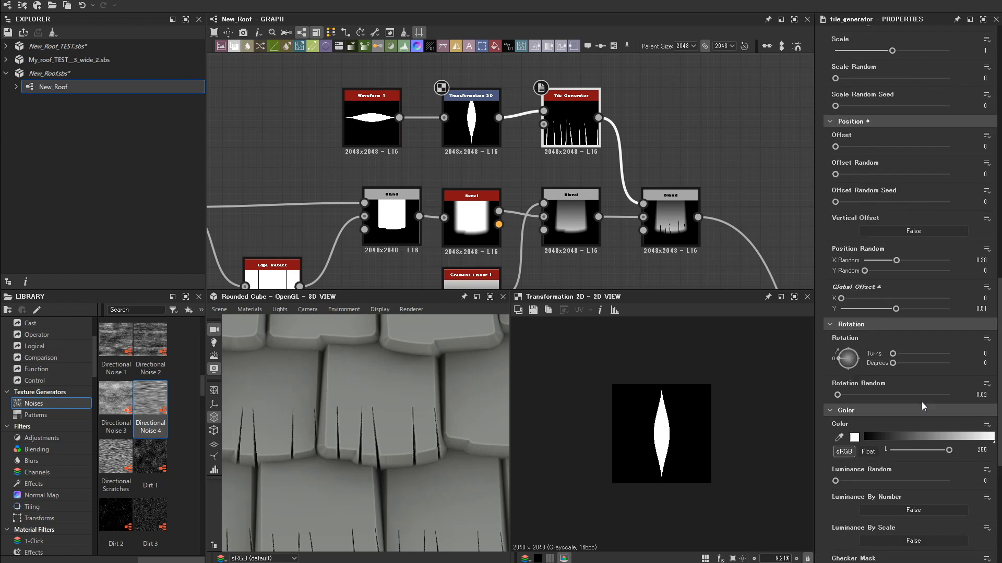
# - Reduce the Tile Generator's X Amount to 5 and increase Global Offset X to shift the slivers sideways across the tile
pyautogui.scroll(10, 933, 353)
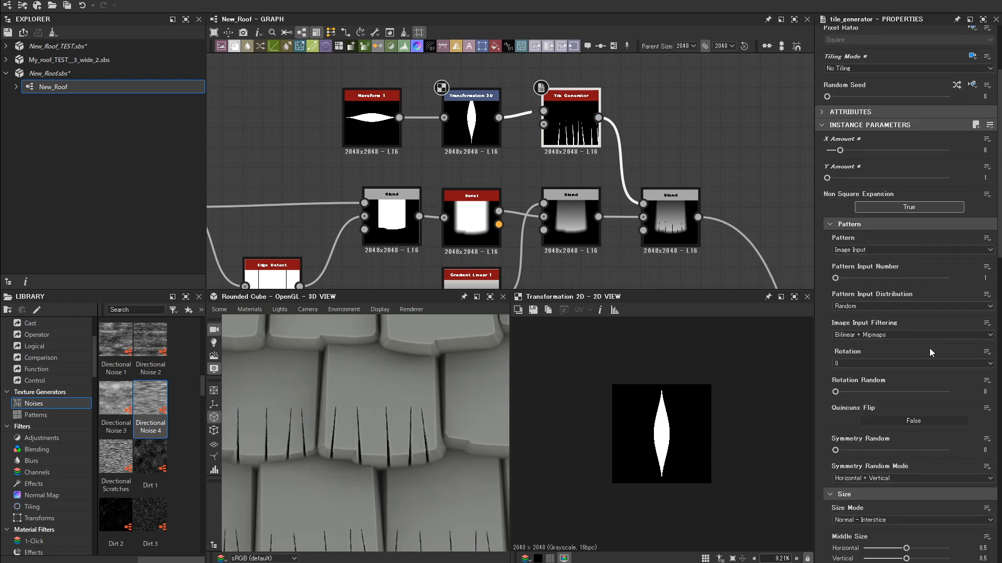
pyautogui.scroll(-10, 913, 313)
pyautogui.scroll(2, 866, 355)
pyautogui.click(836, 244)
pyautogui.scroll(7, 836, 209)
pyautogui.click(836, 194)
pyautogui.scroll(4, 861, 225)
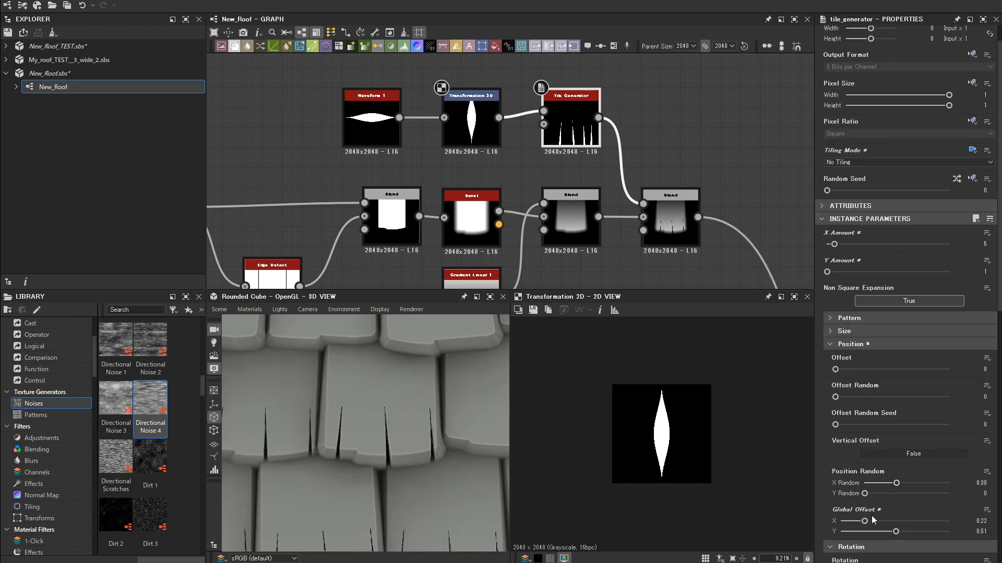
pyautogui.click(829, 332)
pyautogui.scroll(-5, 911, 445)
pyautogui.click(902, 521)
# - Thicken the sliver by raising the waveform's SizeMax, and set the Tile Generator's Scale Random to 1
pyautogui.click(372, 117)
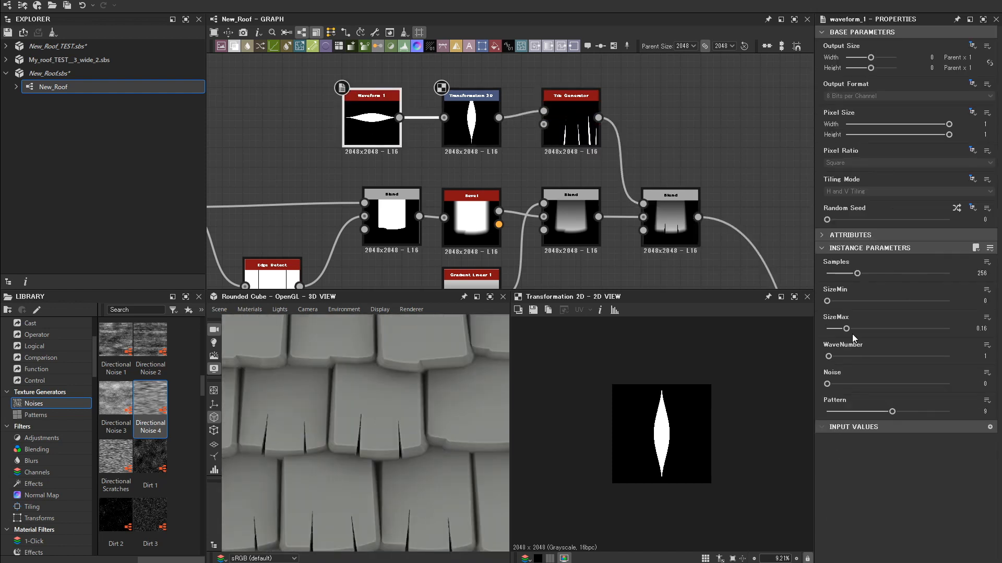
pyautogui.click(571, 120)
pyautogui.scroll(-3, 920, 411)
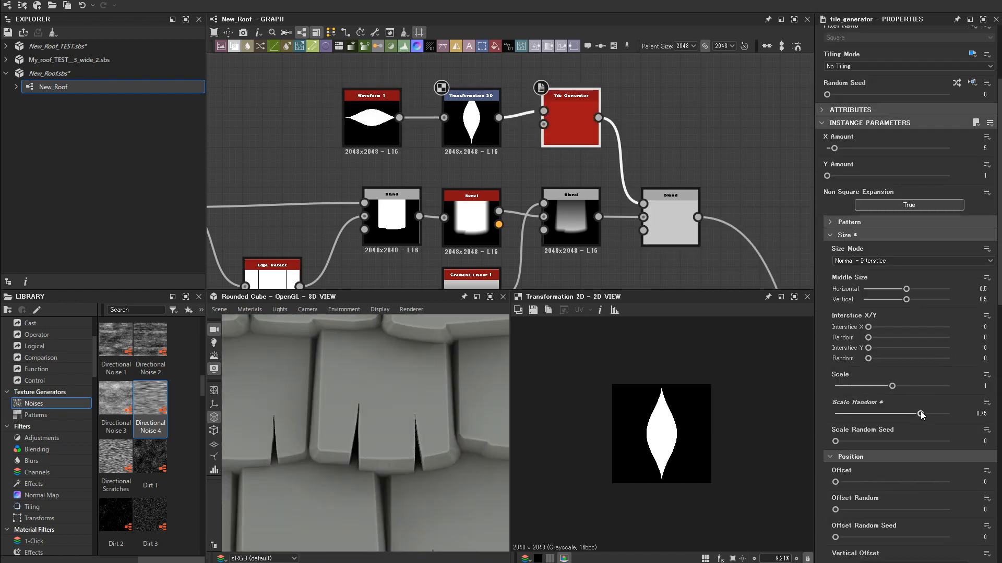
pyautogui.scroll(-4, 933, 426)
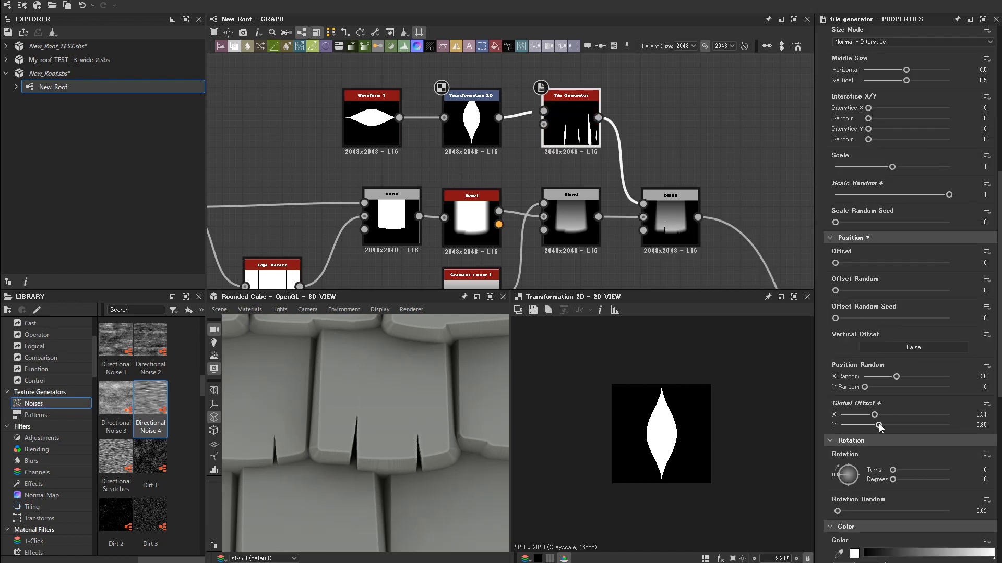
# - Fine-tune the Tile Generator's Global Offset to about X 0.27 and Y 0.3, checking the notches on the 3D roof
pyautogui.moveTo(881, 427); pyautogui.dragTo(885, 428)
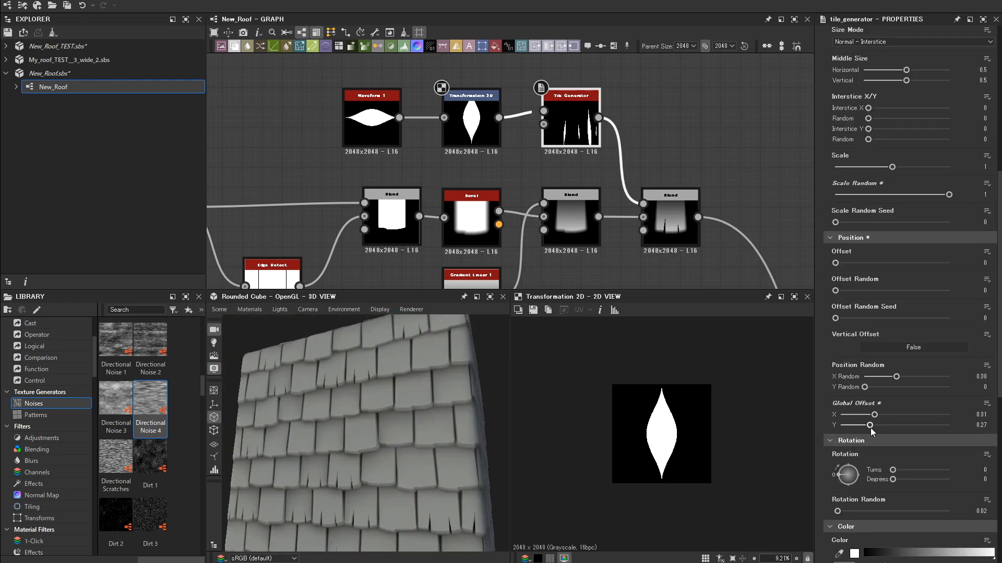
pyautogui.moveTo(365, 433); pyautogui.dragTo(406, 435)
pyautogui.scroll(5, 445, 432)
pyautogui.moveTo(874, 414); pyautogui.dragTo(870, 415)
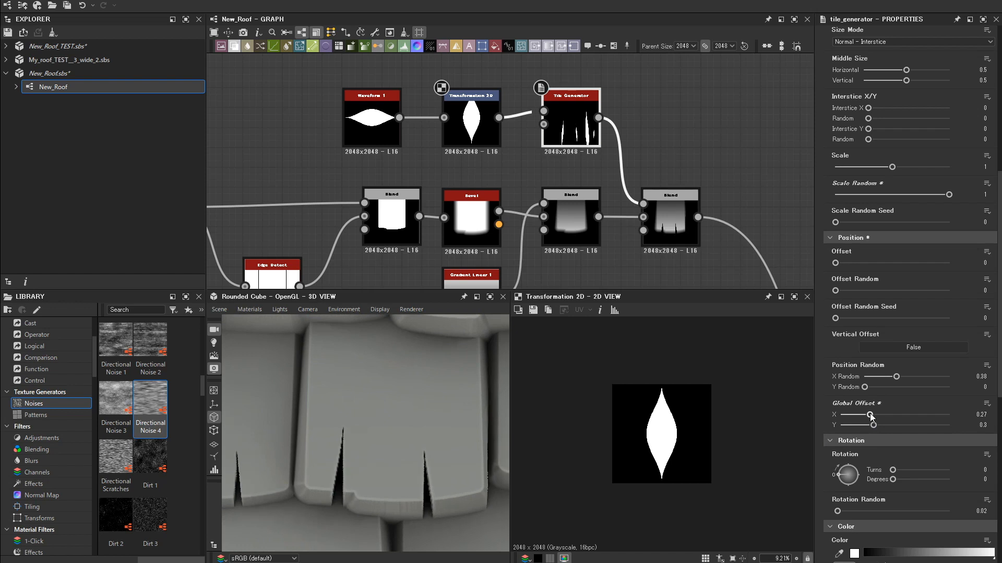
pyautogui.scroll(-5, 401, 430)
pyautogui.scroll(5, 402, 429)
pyautogui.scroll(-3, 409, 428)
pyautogui.moveTo(409, 428); pyautogui.dragTo(403, 386)
pyautogui.scroll(-3, 525, 202)
pyautogui.scroll(5, 569, 203)
# - Insert a Curve node ahead of the first chain's Bevel and add a raised point near the curve's upper end
pyautogui.moveTo(569, 204); pyautogui.dragTo(486, 162, button='middle')
pyautogui.scroll(-6, 485, 166)
pyautogui.moveTo(226, 108); pyautogui.dragTo(472, 201)
pyautogui.scroll(5, 483, 161)
pyautogui.click(483, 161)
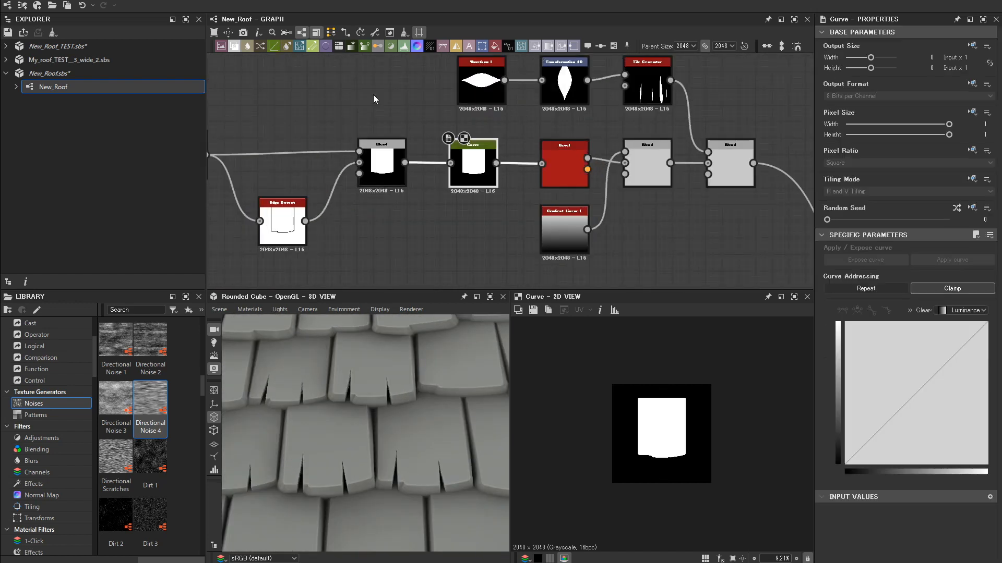
pyautogui.moveTo(937, 350); pyautogui.dragTo(955, 340)
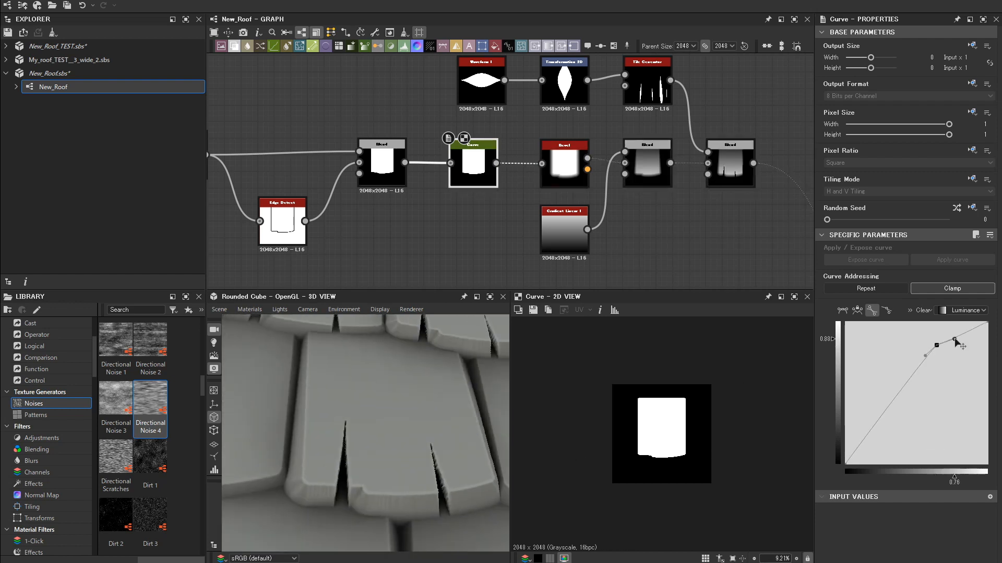
# - Swap the first chain's order so the Bevel feeds the Curve, which feeds the gradient Blend
pyautogui.moveTo(517, 217); pyautogui.dragTo(510, 240, button='middle')
pyautogui.moveTo(557, 194); pyautogui.dragTo(458, 260)
pyautogui.moveTo(398, 187); pyautogui.dragTo(502, 187)
pyautogui.click(524, 190)
pyautogui.moveTo(547, 186)
pyautogui.mouseDown()
pyautogui.moveTo(617, 187)
pyautogui.moveTo(557, 192)
pyautogui.mouseUp()
pyautogui.moveTo(458, 257); pyautogui.dragTo(475, 190)
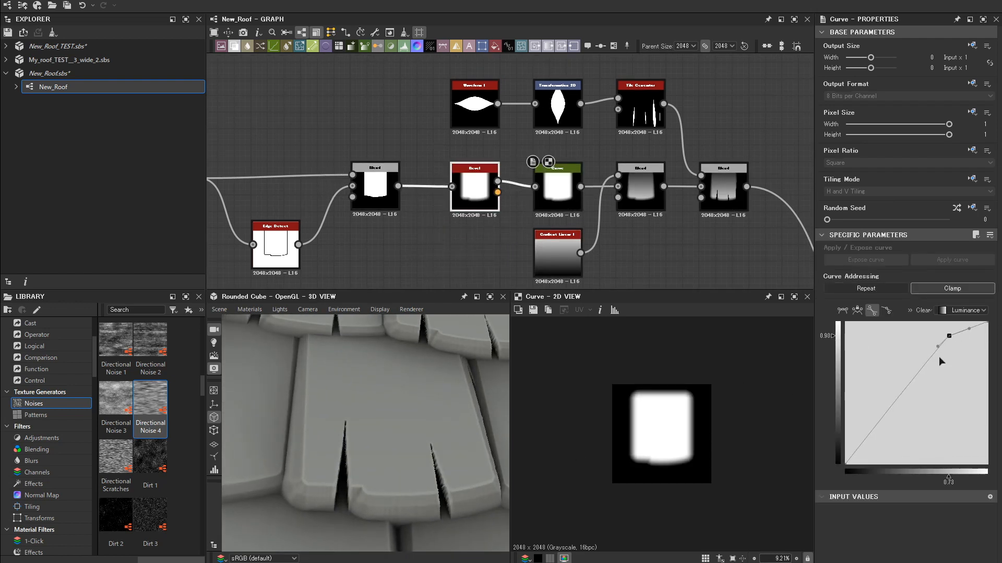
# - Move the Curve's point slightly further up and right to refine the bevelled edge, checking the shingles in 3D
pyautogui.scroll(-5, 411, 414)
pyautogui.moveTo(411, 415); pyautogui.dragTo(396, 425)
pyautogui.scroll(2, 396, 424)
pyautogui.moveTo(949, 337); pyautogui.dragTo(955, 334)
pyautogui.scroll(-5, 383, 452)
pyautogui.scroll(2, 386, 438)
pyautogui.scroll(-2, 470, 277)
pyautogui.scroll(3, 386, 438)
pyautogui.scroll(-1, 600, 209)
# - Duplicate the first chain's Tile Generator above the original and feed it from the rotated waveform's Transformation 2D
pyautogui.moveTo(704, 162); pyautogui.dragTo(641, 152, button='middle')
pyautogui.scroll(3, 639, 153)
pyautogui.click(623, 165)
pyautogui.scroll(-1, 621, 168)
pyautogui.moveTo(313, 170); pyautogui.dragTo(434, 155)
pyautogui.click(501, 194)
pyautogui.hotkey('ctrl', 'd')
pyautogui.moveTo(518, 134); pyautogui.dragTo(587, 169)
pyautogui.scroll(-3, 496, 112)
pyautogui.scroll(3, 494, 111)
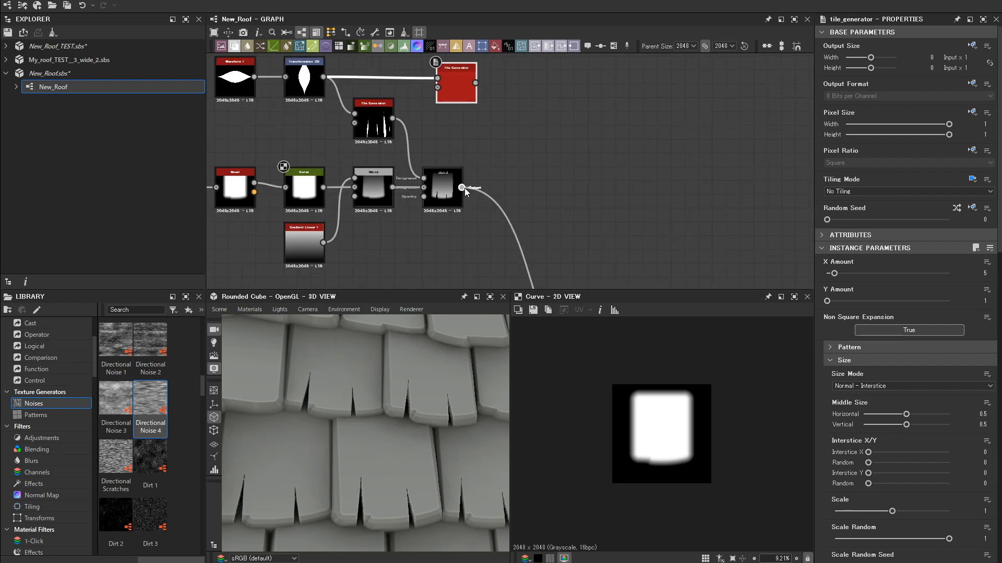
# - Add a second Subtract Blend at the first chain's end, with the duplicated Tile Generator as foreground, and route it into the Tile Sampler
pyautogui.moveTo(461, 188); pyautogui.dragTo(518, 194)
pyautogui.moveTo(475, 107); pyautogui.dragTo(519, 188)
pyautogui.moveTo(568, 199); pyautogui.dragTo(546, 160, button='middle')
pyautogui.click(835, 288)
pyautogui.click(834, 304)
pyautogui.scroll(-2, 662, 219)
pyautogui.moveTo(662, 219); pyautogui.dragTo(606, 147, button='middle')
pyautogui.moveTo(517, 107); pyautogui.dragTo(547, 254)
pyautogui.scroll(3, 399, 337)
pyautogui.moveTo(531, 191); pyautogui.dragTo(512, 200)
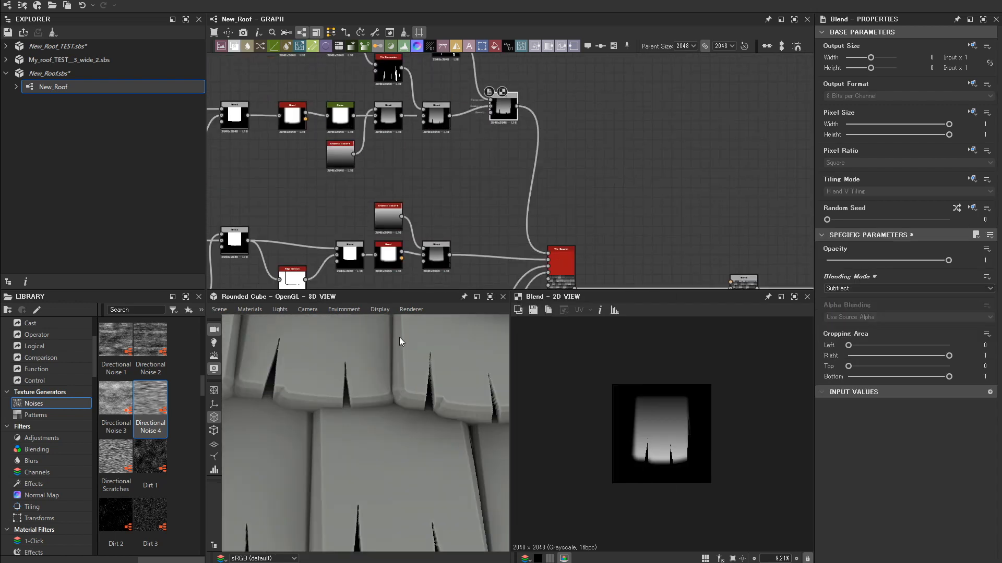
pyautogui.moveTo(466, 123); pyautogui.dragTo(446, 124)
pyautogui.scroll(-2, 522, 148)
pyautogui.scroll(3, 523, 154)
# - Set the duplicated Tile Generator's Scale to about 0.66 and its Global Offset X to about 0.33
pyautogui.click(430, 112)
pyautogui.scroll(-8, 887, 464)
pyautogui.moveTo(870, 477); pyautogui.dragTo(881, 478)
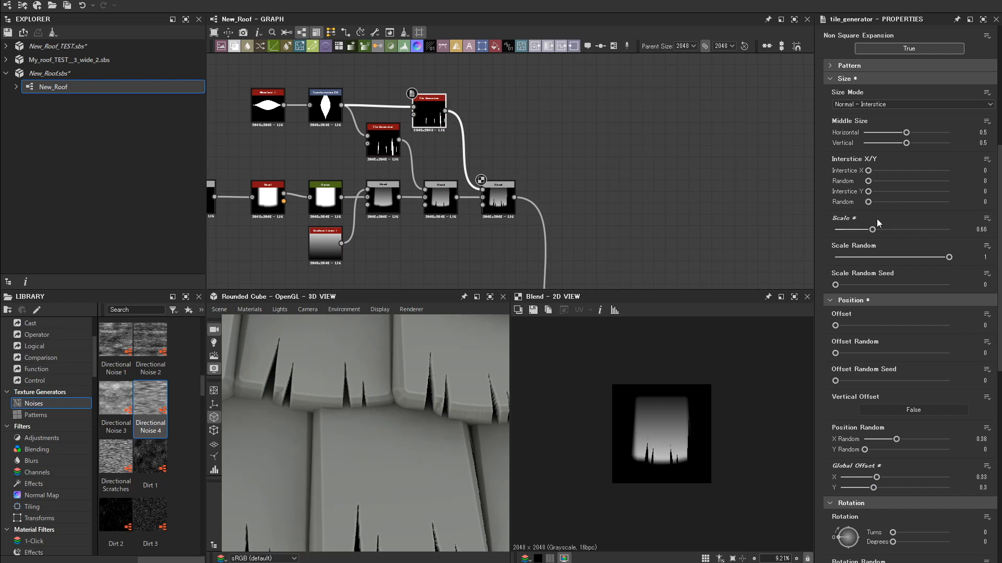
pyautogui.scroll(-3, 376, 416)
pyautogui.scroll(-8, 928, 406)
# - Set the duplicated Tile Generator's Position Random X to 0.85 and Global Offset X to about 0.35 to spread the small notches
pyautogui.scroll(10, 906, 428)
pyautogui.scroll(-4, 906, 427)
pyautogui.moveTo(896, 385); pyautogui.dragTo(920, 385)
pyautogui.scroll(-3, 889, 355)
pyautogui.scroll(4, 428, 441)
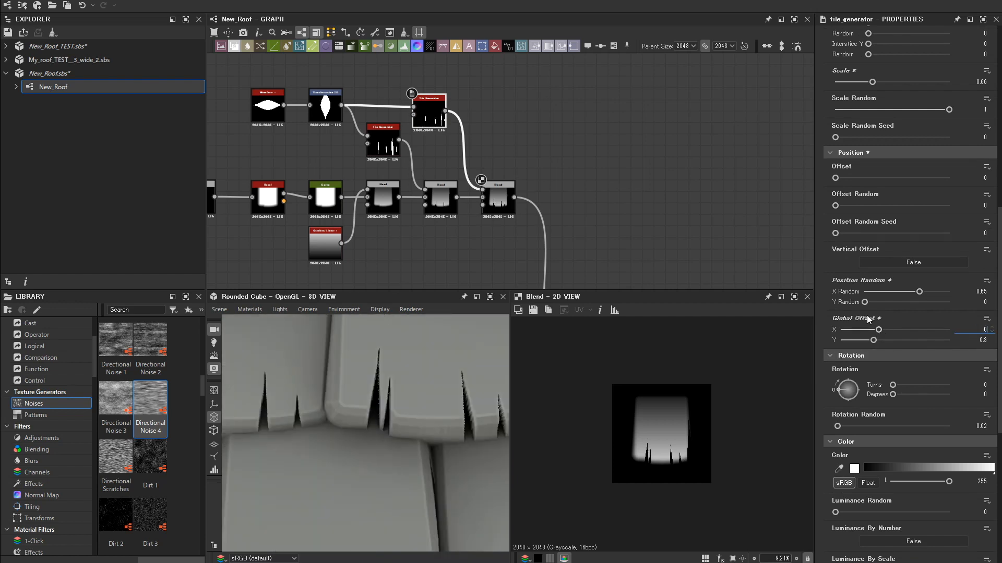
pyautogui.scroll(-5, 425, 414)
pyautogui.scroll(3, 425, 413)
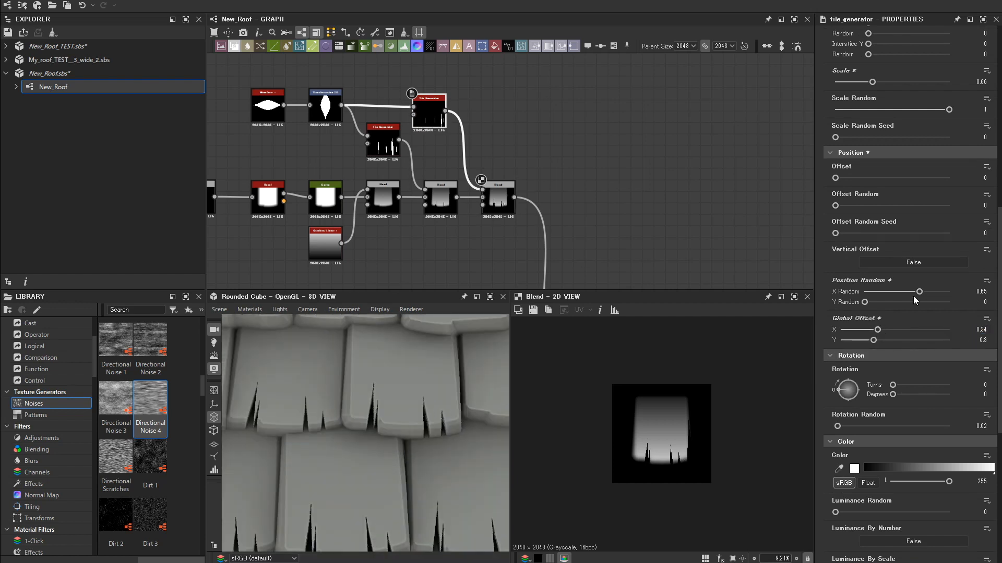
pyautogui.moveTo(932, 292); pyautogui.dragTo(937, 292)
pyautogui.scroll(-5, 458, 441)
pyautogui.scroll(3, 459, 441)
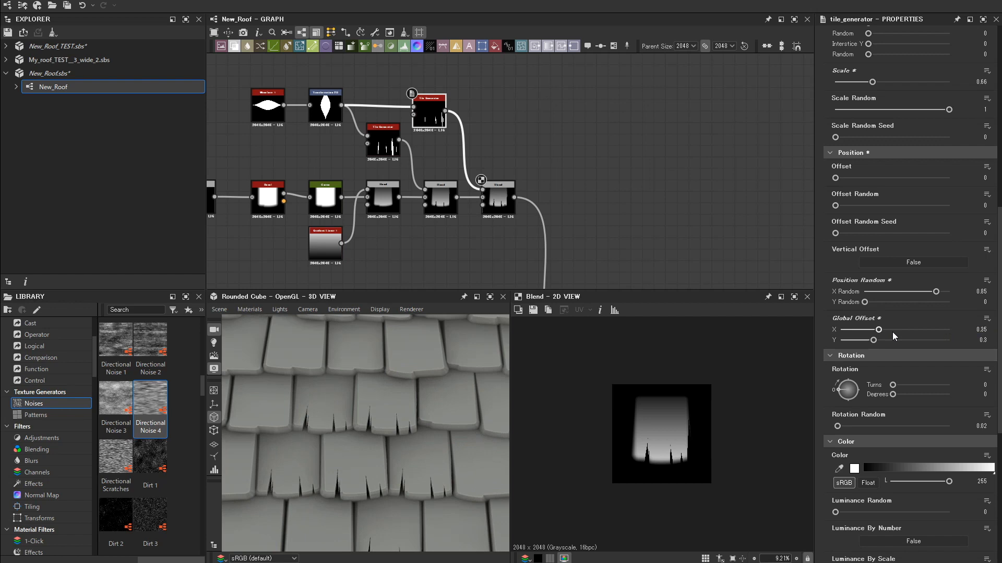
pyautogui.scroll(-5, 400, 449)
# - Move the whole first chain up and the second chain left to make room for a notch branch between them
pyautogui.scroll(-5, 455, 176)
pyautogui.moveTo(248, 128); pyautogui.dragTo(509, 213)
pyautogui.moveTo(453, 209); pyautogui.dragTo(451, 173)
pyautogui.scroll(1, 409, 179)
pyautogui.moveTo(409, 179); pyautogui.dragTo(430, 162, button='middle')
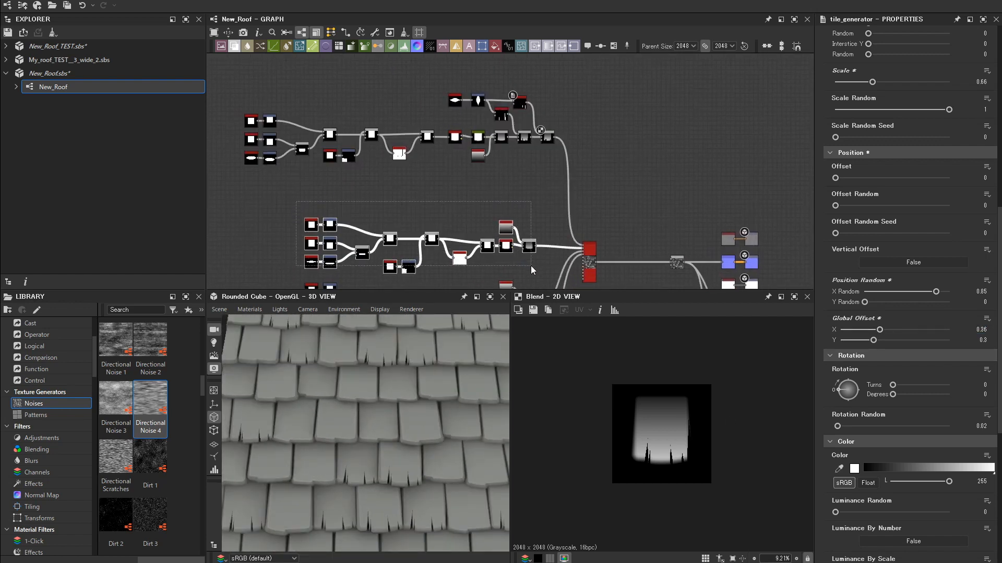
pyautogui.moveTo(531, 246); pyautogui.dragTo(475, 249)
# - Place the second chain's Gradient Linear below its main row and insert a default Curve between the Bevel and the gradient Blend
pyautogui.scroll(3, 471, 234)
pyautogui.scroll(-1, 475, 233)
pyautogui.click(483, 224)
pyautogui.scroll(-1, 480, 227)
pyautogui.scroll(3, 474, 249)
pyautogui.click(473, 224)
pyautogui.click(274, 46)
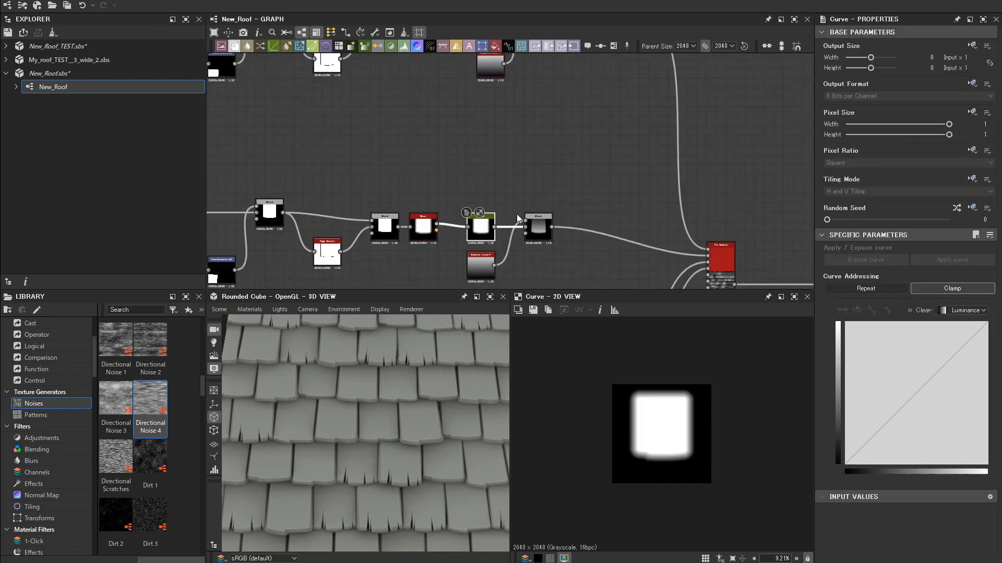
# - Undo the default Curve and insert a copy of the first chain's adjusted Curve after the second chain's Bevel
pyautogui.hotkey('ctrl', 'z')
pyautogui.moveTo(508, 167); pyautogui.dragTo(511, 212, button='middle')
pyautogui.click(490, 75)
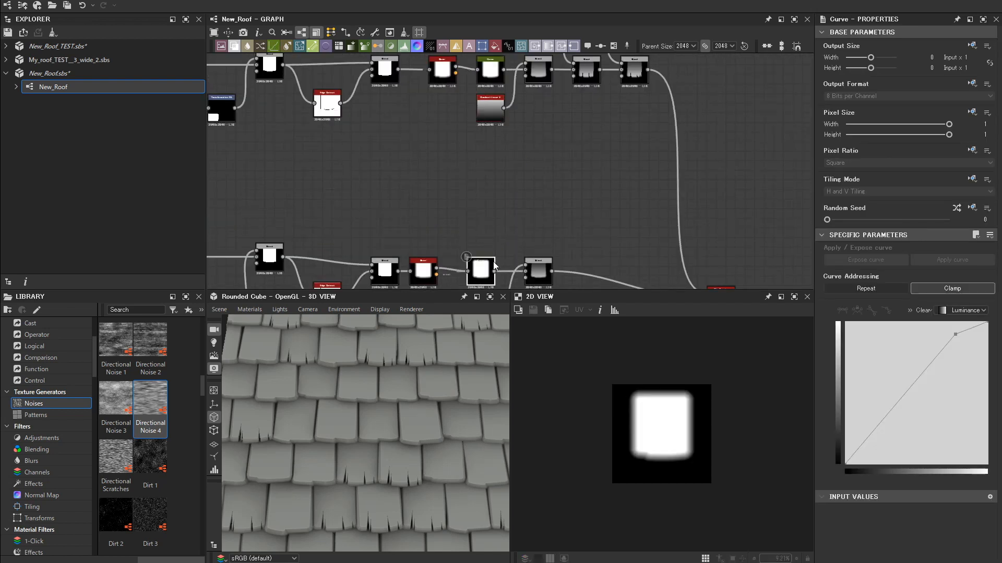
pyautogui.scroll(3, 543, 269)
pyautogui.scroll(6, 402, 402)
pyautogui.scroll(-6, 574, 177)
# - Duplicate the first chain's waveform, Transformation 2D and both Tile Generators, and place the copies above the second chain
pyautogui.moveTo(574, 177); pyautogui.dragTo(537, 230, button='middle')
pyautogui.moveTo(429, 87); pyautogui.dragTo(549, 134)
pyautogui.hotkey('ctrl', 'd')
pyautogui.moveTo(545, 127); pyautogui.dragTo(550, 236)
# - Duplicate the first chain's two Subtract Blends and place the copies after the second chain's gradient Blend
pyautogui.moveTo(550, 235); pyautogui.dragTo(529, 209, button='middle')
pyautogui.scroll(1, 529, 209)
pyautogui.moveTo(524, 132); pyautogui.dragTo(570, 107)
pyautogui.hotkey('ctrl', 'd')
pyautogui.moveTo(547, 125); pyautogui.dragTo(499, 180)
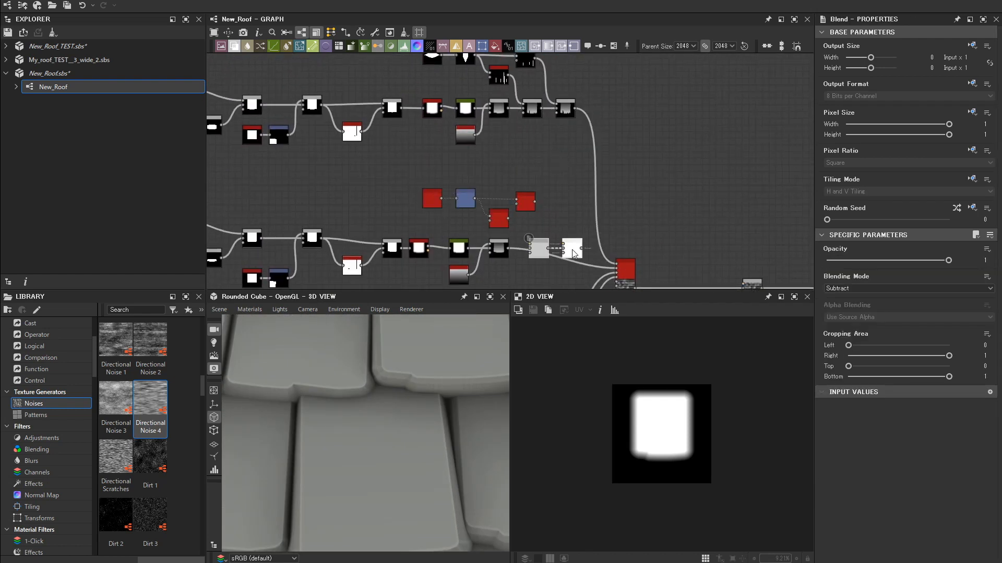
pyautogui.moveTo(575, 246); pyautogui.dragTo(568, 259)
# - Wire the second chain's gradient Blend through both Subtract Blends into the Tile Sampler, and feed one Tile Generator into each Subtract Blend
pyautogui.scroll(4, 569, 259)
pyautogui.moveTo(454, 161); pyautogui.dragTo(491, 161)
pyautogui.moveTo(620, 162); pyautogui.dragTo(721, 210)
pyautogui.moveTo(483, 156); pyautogui.dragTo(519, 220)
pyautogui.moveTo(547, 116); pyautogui.dragTo(599, 219)
pyautogui.scroll(-3, 574, 219)
pyautogui.scroll(-6, 334, 412)
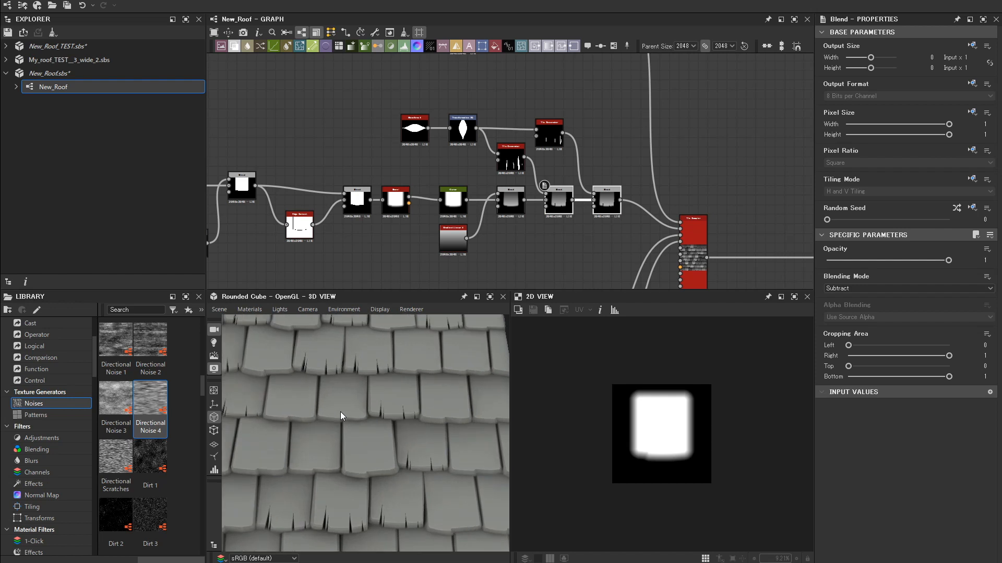
# - Set the second chain's upper Tile Generator Global Offset X to 0.29 and its Waveform SizeMax to 0.14
pyautogui.scroll(3, 334, 411)
pyautogui.click(549, 128)
pyautogui.scroll(-5, 895, 518)
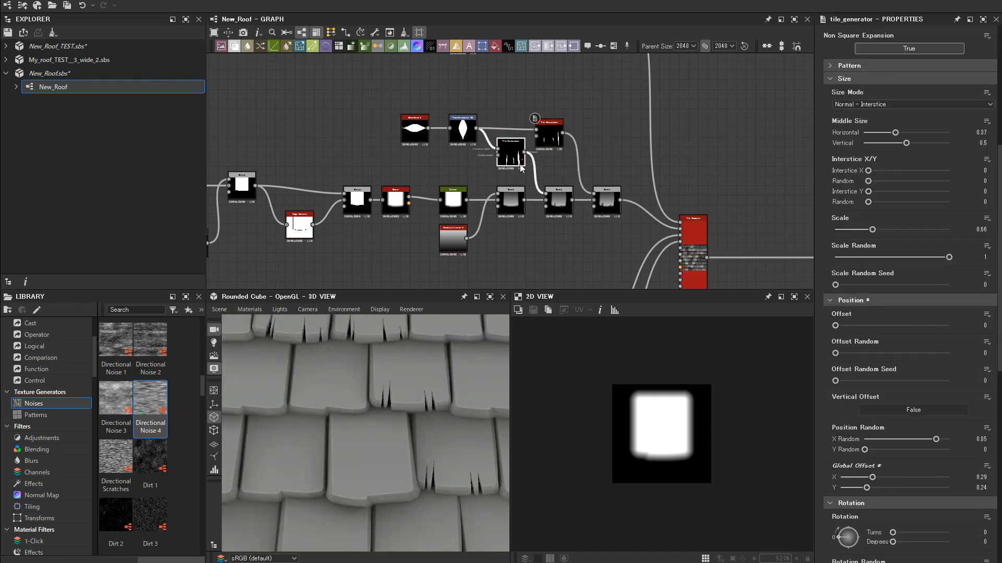
pyautogui.scroll(-5, 336, 384)
pyautogui.scroll(4, 335, 385)
pyautogui.click(414, 129)
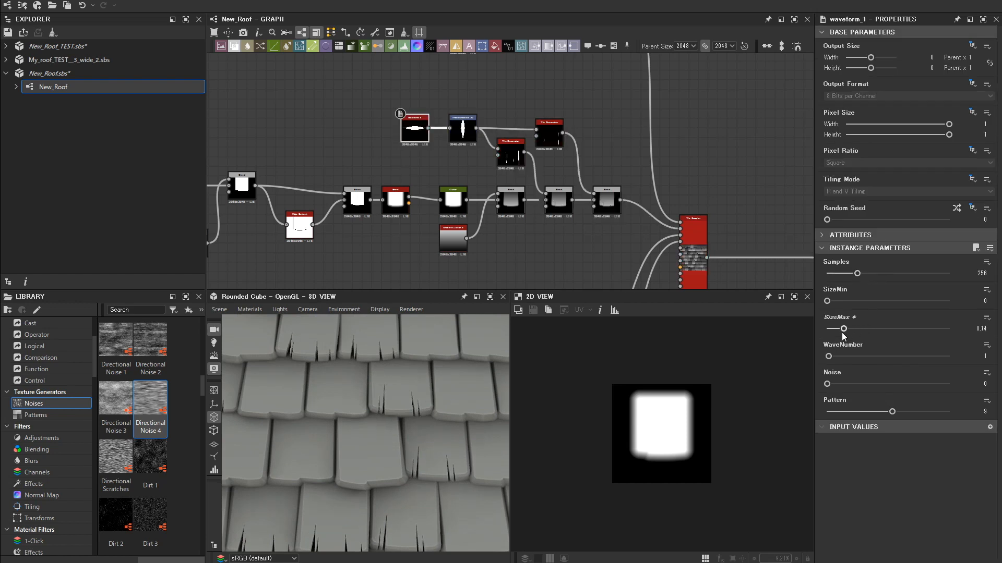
pyautogui.scroll(-5, 490, 344)
pyautogui.scroll(4, 427, 392)
pyautogui.scroll(-3, 427, 393)
# - Set the X Amount of the second chain's lower Tile Generator to 8
pyautogui.click(510, 153)
pyautogui.scroll(3, 356, 424)
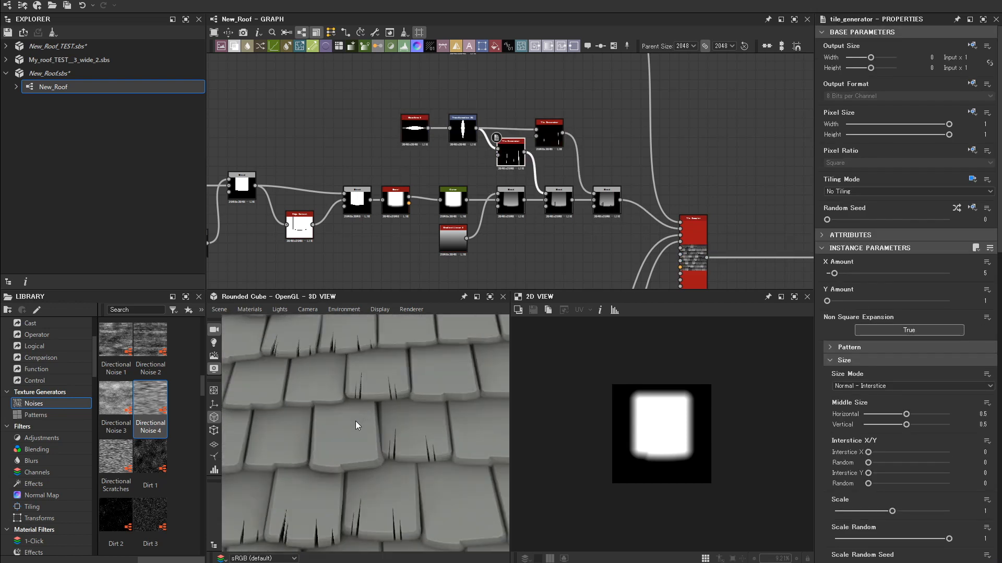
pyautogui.moveTo(357, 424); pyautogui.dragTo(377, 471)
pyautogui.scroll(4, 535, 164)
pyautogui.press('Return')
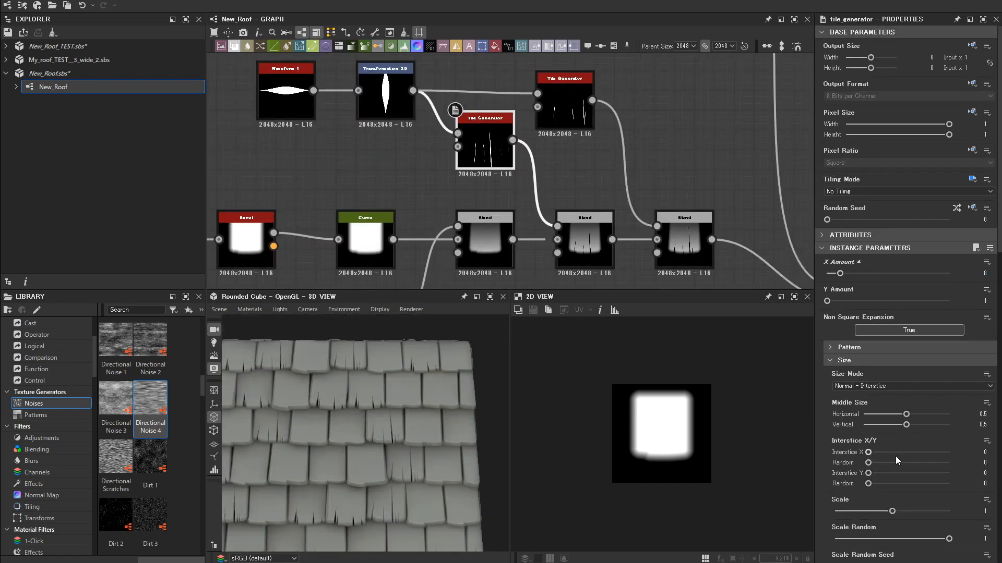
# - On the second chain's lower Tile Generator, set Position Random X and Y to 1, Global Offset Y to 0.35 and Rotation Random to 0.01
pyautogui.scroll(-8, 896, 455)
pyautogui.moveTo(866, 394); pyautogui.dragTo(878, 393)
pyautogui.moveTo(864, 356); pyautogui.dragTo(942, 346)
pyautogui.scroll(3, 426, 438)
pyautogui.moveTo(920, 355); pyautogui.dragTo(945, 353)
pyautogui.scroll(-4, 427, 438)
pyautogui.moveTo(621, 172); pyautogui.dragTo(634, 201, button='middle')
pyautogui.moveTo(941, 345); pyautogui.dragTo(951, 347)
pyautogui.scroll(3, 412, 480)
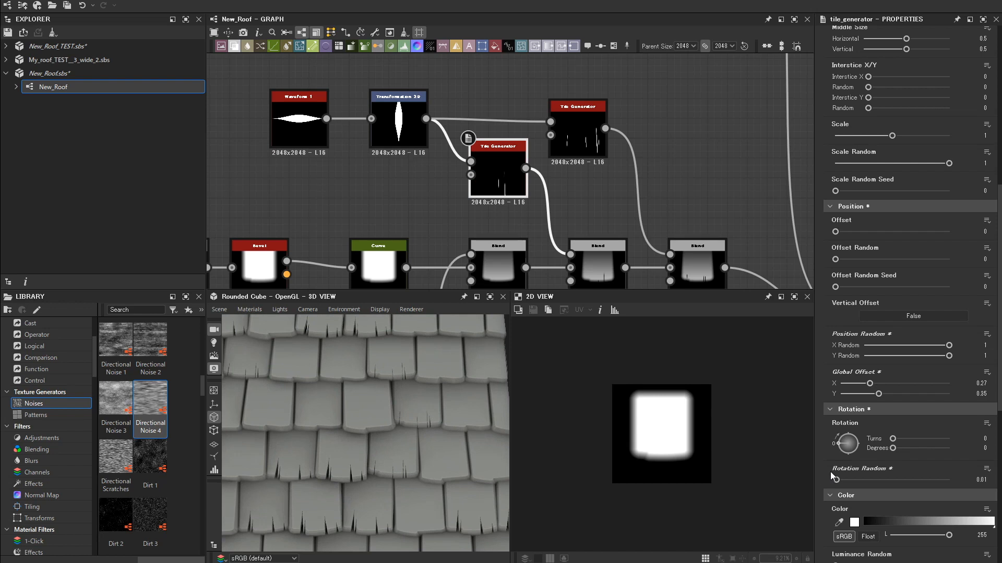
# - Set the Global Offset X of the second chain's lower Tile Generator to 0.27
pyautogui.moveTo(869, 383); pyautogui.dragTo(867, 383)
pyautogui.press('Return')
pyautogui.moveTo(985, 384); pyautogui.dragTo(948, 381)
pyautogui.write('0.27')
pyautogui.press('Return')
pyautogui.scroll(-3, 425, 486)
# - Increase the SizeMax of the second chain's Waveform to widen its notches
pyautogui.click(299, 125)
pyautogui.moveTo(334, 177); pyautogui.dragTo(338, 210, button='middle')
pyautogui.moveTo(844, 328); pyautogui.dragTo(861, 329)
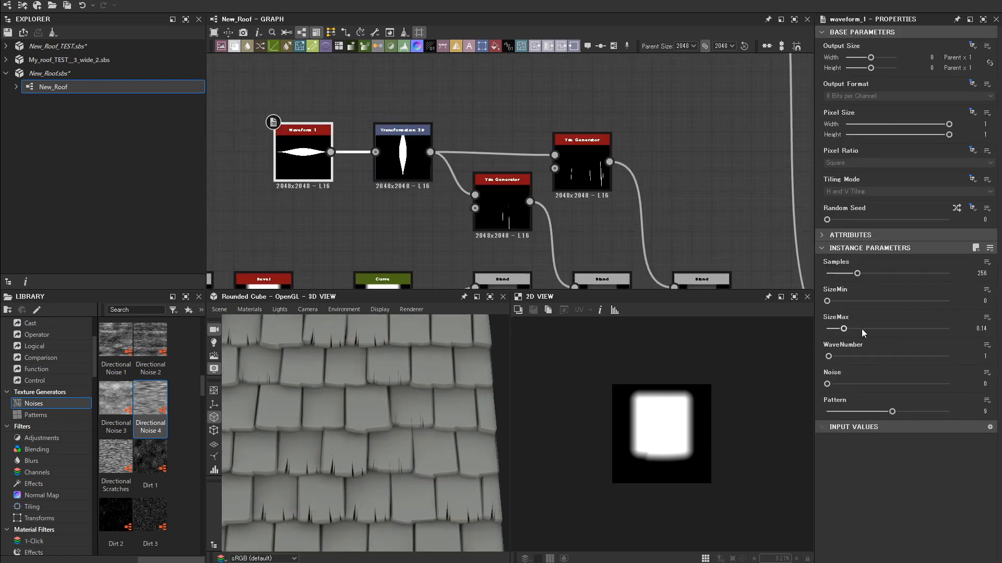
pyautogui.scroll(4, 412, 436)
pyautogui.scroll(3, 412, 434)
# - Set the second chain's upper Tile Generator Global Offset X to 0.31 and the lower one's Global Offset Y to 0.29
pyautogui.click(508, 203)
pyautogui.scroll(-6, 511, 203)
pyautogui.moveTo(540, 163); pyautogui.dragTo(627, 142, button='middle')
pyautogui.scroll(4, 628, 142)
pyautogui.scroll(-6, 938, 444)
pyautogui.moveTo(870, 446); pyautogui.dragTo(877, 447)
pyautogui.click(615, 205)
pyautogui.scroll(-7, 404, 438)
pyautogui.click(569, 228)
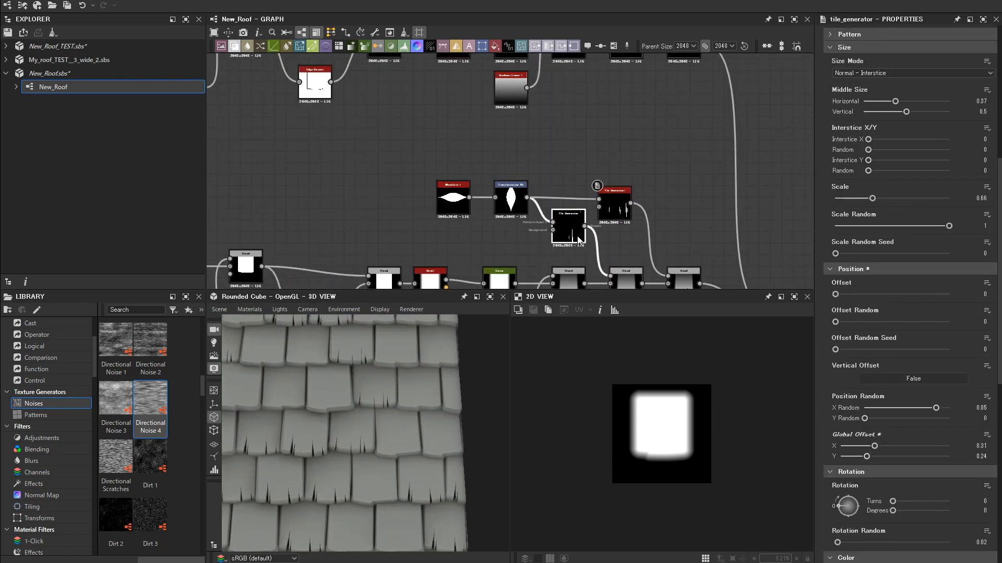
pyautogui.scroll(5, 403, 474)
pyautogui.scroll(-5, 388, 443)
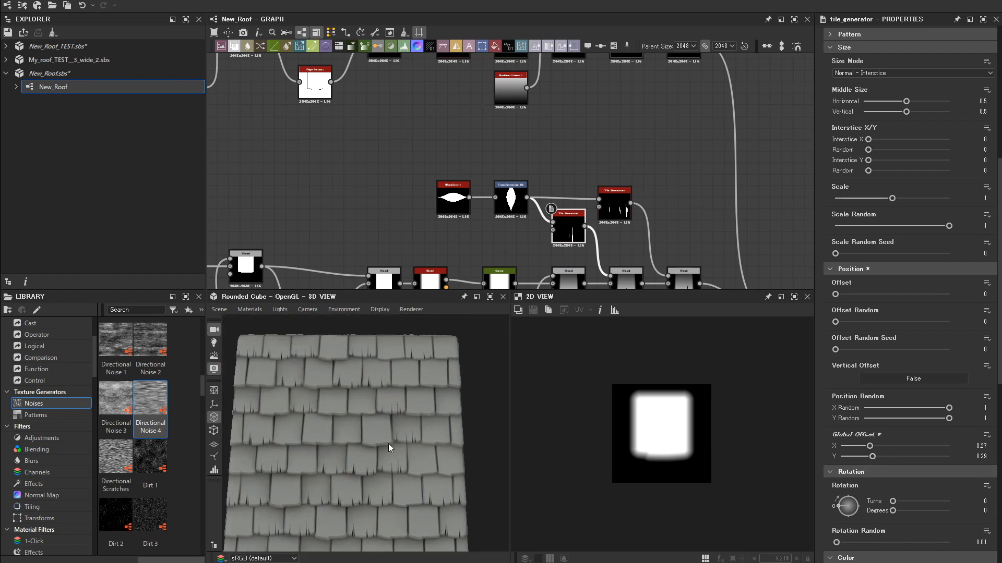
# - Set the SizeMax of the second chain's Waveform to 0.29
pyautogui.click(453, 197)
pyautogui.click(854, 330)
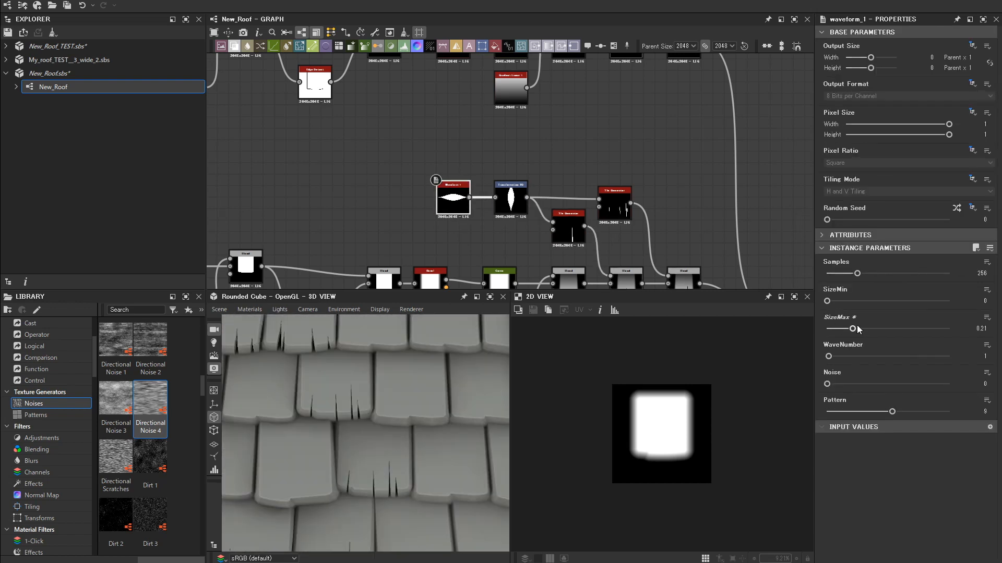
pyautogui.scroll(-5, 389, 405)
pyautogui.scroll(-5, 357, 255)
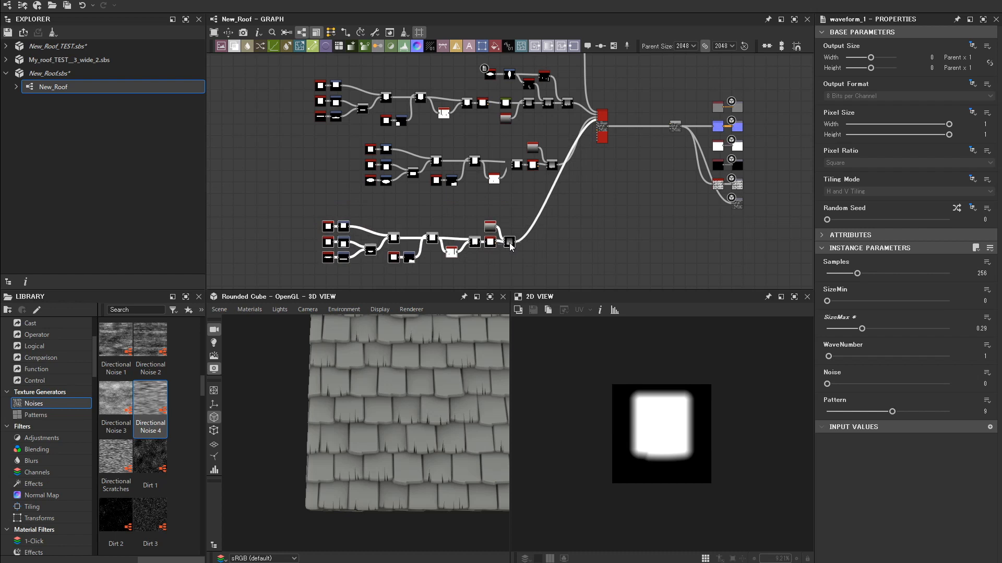
# - Align the third and fourth chains horizontally beneath the two upper chains
pyautogui.moveTo(350, 202); pyautogui.dragTo(567, 135)
pyautogui.moveTo(516, 165); pyautogui.dragTo(467, 168)
pyautogui.scroll(-2, 586, 211)
pyautogui.scroll(4, 485, 404)
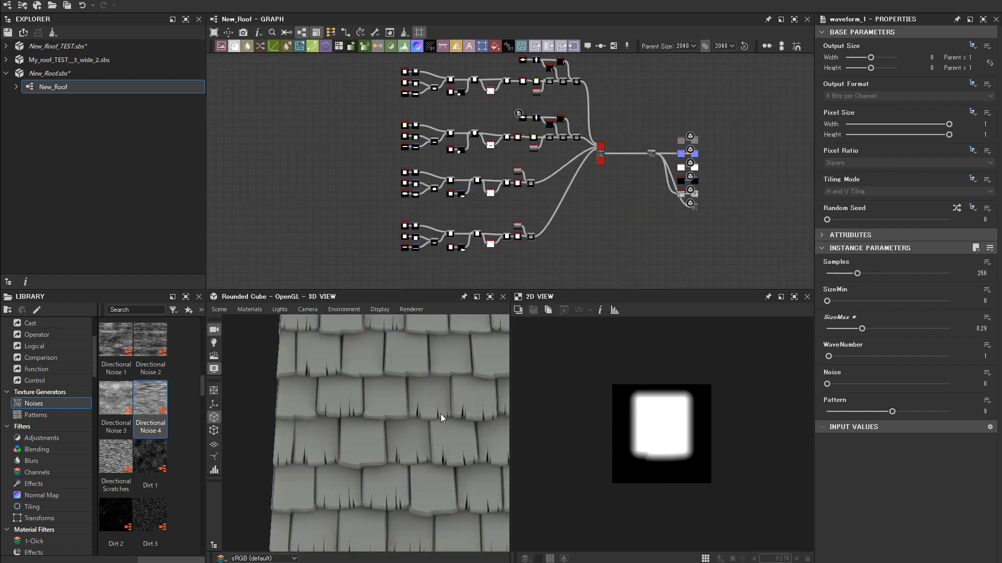
# - Duplicate the second chain's Waveform, Transformation 2D and both Tile Generators, and place the copies above the third chain
pyautogui.moveTo(485, 404); pyautogui.dragTo(428, 397)
pyautogui.scroll(4, 600, 105)
pyautogui.moveTo(511, 168); pyautogui.dragTo(389, 135)
pyautogui.moveTo(453, 99); pyautogui.dragTo(469, 178, button='middle')
pyautogui.scroll(-2, 468, 176)
pyautogui.click(529, 198)
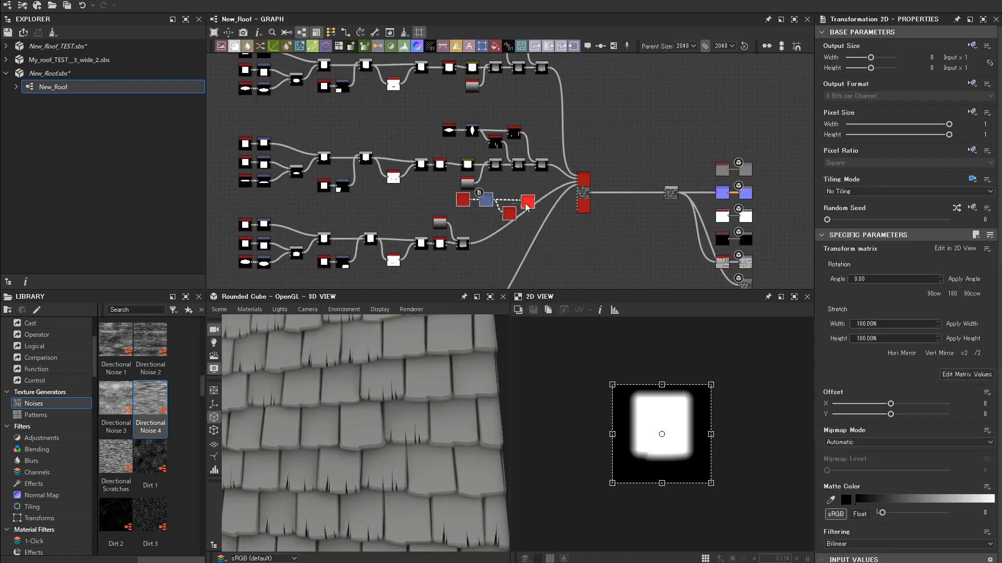
# - Duplicate the second chain's two Subtract Blends and place the copies after the third chain's gradient Blend
pyautogui.scroll(2, 528, 173)
pyautogui.moveTo(566, 181); pyautogui.dragTo(514, 157)
pyautogui.moveTo(504, 254); pyautogui.dragTo(515, 188, button='middle')
pyautogui.hotkey('ctrl', 'd')
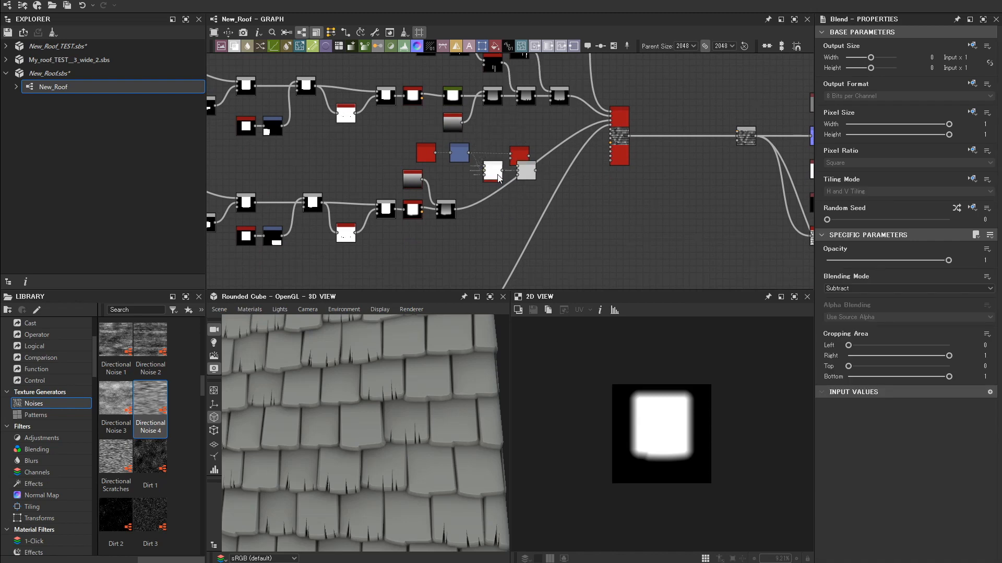
pyautogui.scroll(-1, 489, 209)
pyautogui.moveTo(526, 209)
pyautogui.mouseDown()
pyautogui.moveTo(543, 212)
pyautogui.moveTo(511, 214)
pyautogui.mouseUp()
# - Shift the third chain's gradient Blend towards the Subtract Blends and place its Gradient Linear below the main row
pyautogui.scroll(2, 509, 214)
pyautogui.scroll(-2, 490, 215)
pyautogui.moveTo(454, 210); pyautogui.dragTo(462, 242, button='middle')
pyautogui.moveTo(461, 243); pyautogui.dragTo(478, 242)
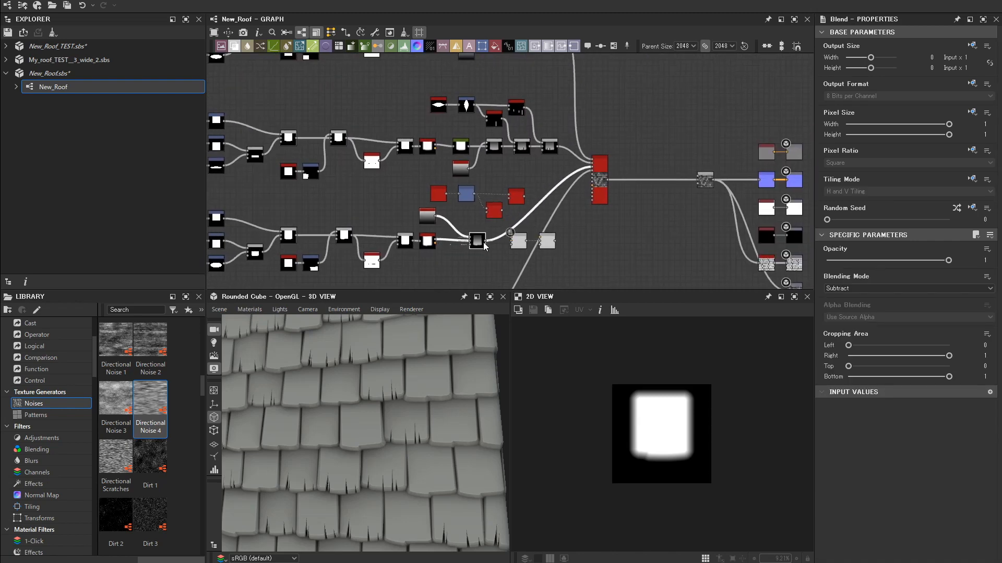
pyautogui.click(470, 267)
# - Wire the third chain's gradient Blend through both Subtract Blends into the Tile Sampler, and feed one Tile Generator into each Subtract Blend
pyautogui.scroll(3, 529, 229)
pyautogui.moveTo(655, 105); pyautogui.dragTo(658, 101)
pyautogui.scroll(-2, 590, 156)
pyautogui.moveTo(523, 185); pyautogui.dragTo(527, 228, button='middle')
pyautogui.doubleClick(504, 228)
pyautogui.moveTo(516, 227); pyautogui.dragTo(529, 258)
pyautogui.moveTo(548, 208); pyautogui.dragTo(571, 258)
pyautogui.moveTo(432, 251); pyautogui.dragTo(469, 212, button='middle')
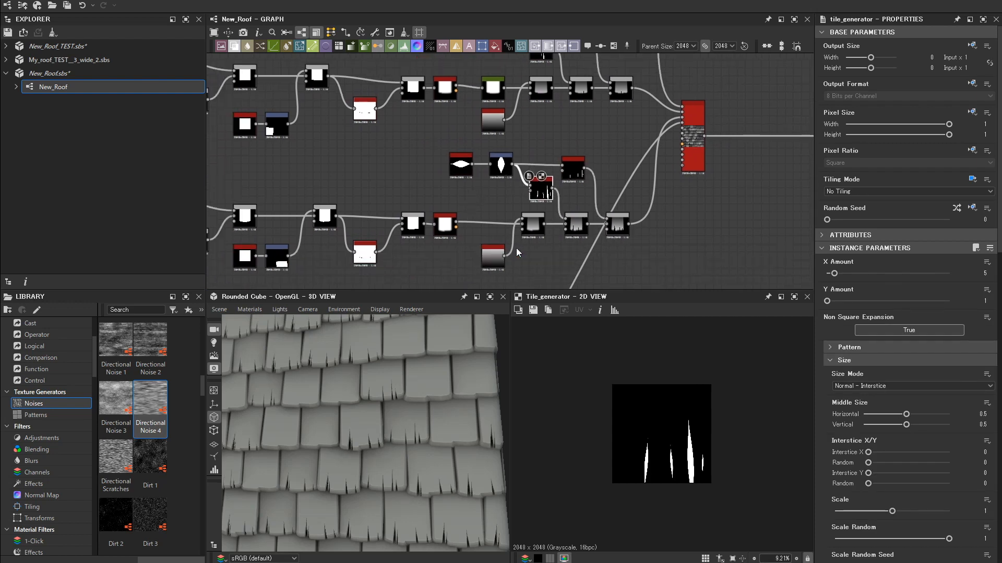
pyautogui.moveTo(452, 387); pyautogui.dragTo(411, 372)
pyautogui.moveTo(660, 185); pyautogui.dragTo(656, 185)
pyautogui.press('Delete')
pyautogui.hotkey('ctrl', 'z')
pyautogui.moveTo(654, 185); pyautogui.dragTo(690, 194, button='middle')
pyautogui.scroll(-3, 354, 392)
pyautogui.moveTo(346, 391); pyautogui.dragTo(400, 391, button='middle')
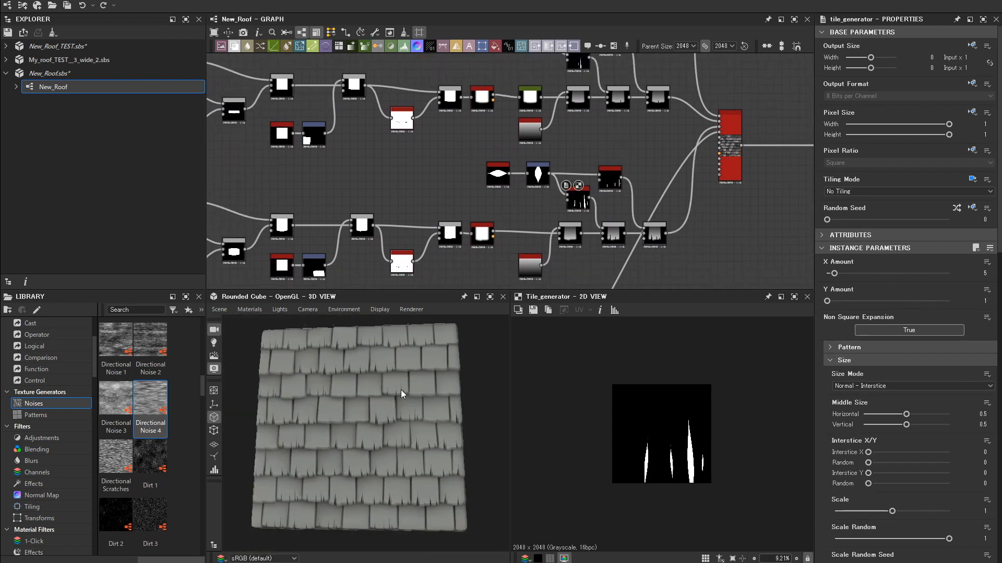
# - Insert a copy of the second chain's adjusted Curve between the third chain's Bevel and gradient Blend
pyautogui.scroll(1, 560, 176)
pyautogui.click(525, 86)
pyautogui.scroll(3, 511, 219)
pyautogui.scroll(4, 438, 414)
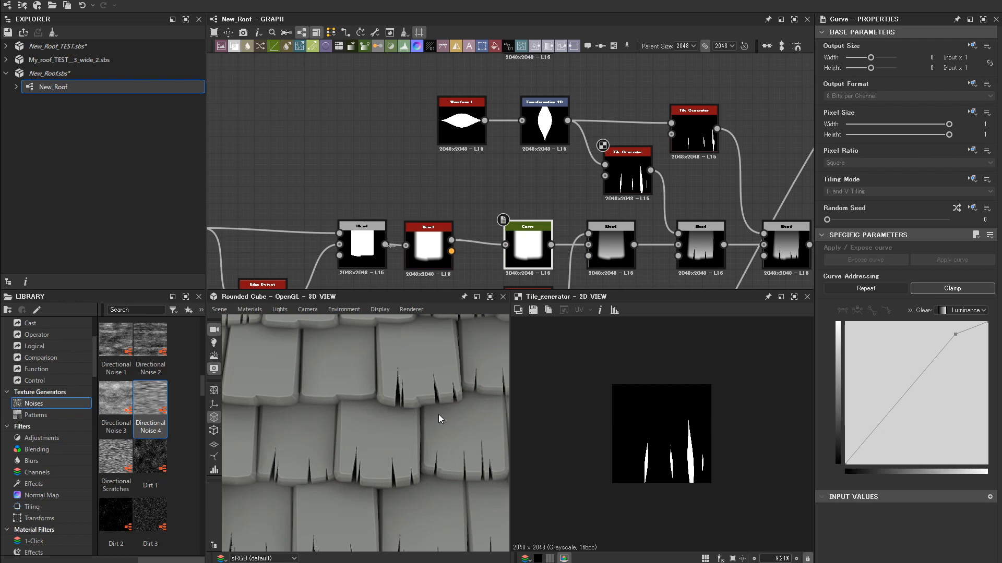
# - Set Rotation Random to 0 on the third chain's lower Tile Generator and reduce the SizeMax of its Waveform
pyautogui.click(601, 191)
pyautogui.scroll(-7, 892, 415)
pyautogui.click(984, 293)
pyautogui.write('0')
pyautogui.press('Return')
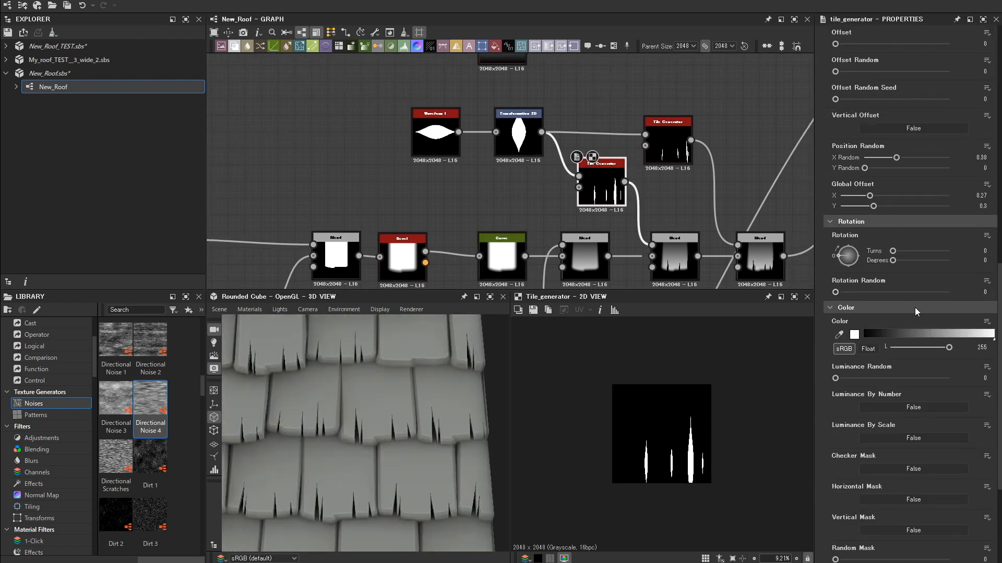
pyautogui.scroll(-3, 343, 464)
pyautogui.click(436, 134)
pyautogui.scroll(-1, 346, 452)
pyautogui.moveTo(864, 329); pyautogui.dragTo(849, 353)
pyautogui.scroll(3, 347, 451)
# - Set the third chain's lower Tile Generator to Offset Random 0.12 and Global Offset X 0.31
pyautogui.click(601, 184)
pyautogui.scroll(-9, 901, 456)
pyautogui.scroll(-4, 348, 476)
pyautogui.scroll(5, 348, 480)
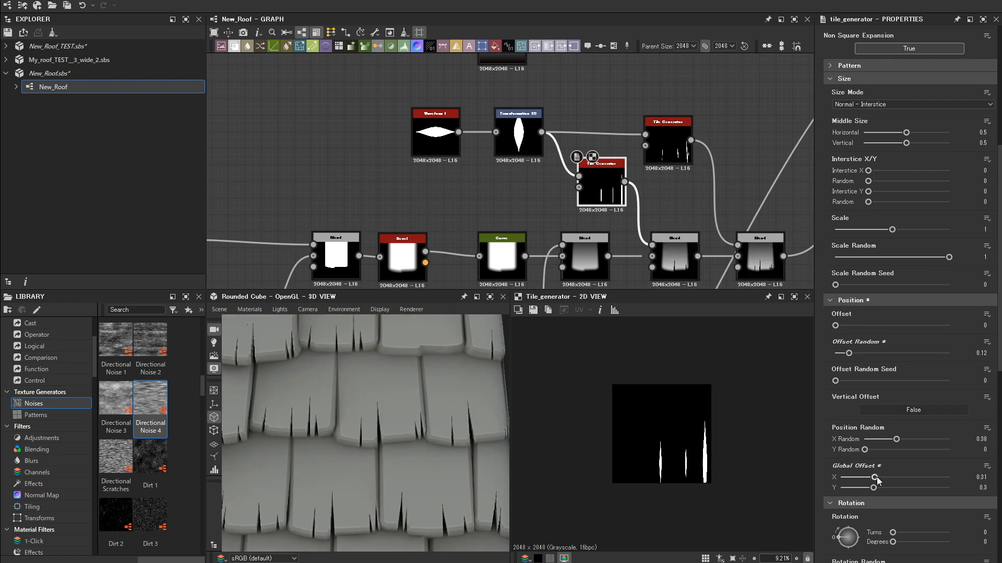
# - Reduce the third chain's Waveform SizeMax further to make its notches narrower
pyautogui.click(436, 134)
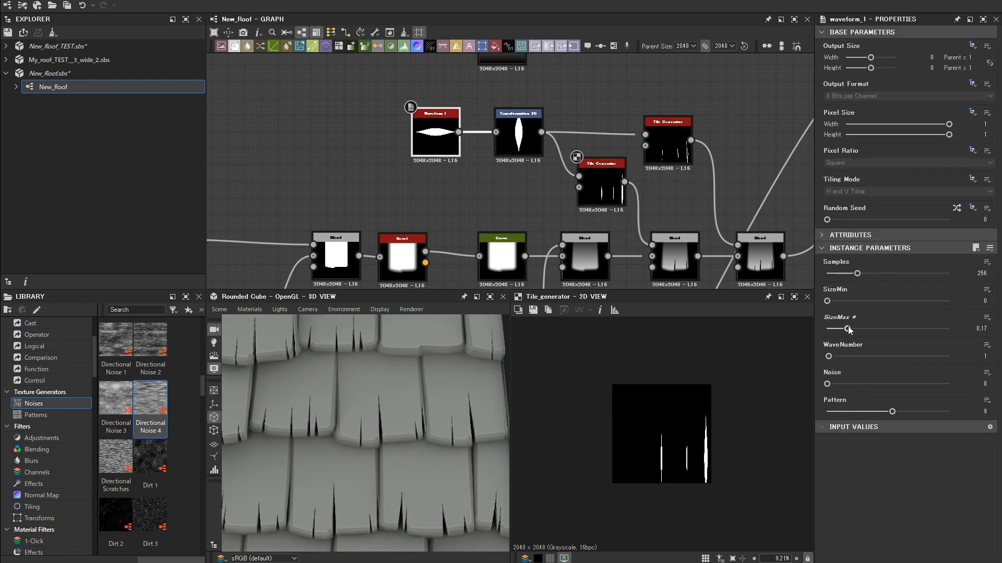
pyautogui.moveTo(849, 329); pyautogui.dragTo(842, 329)
pyautogui.scroll(-5, 381, 417)
# - Copy the third chain's Waveform, Transformation 2D and both Tile Generators, and paste them above the fourth chain
pyautogui.moveTo(381, 418); pyautogui.dragTo(477, 412, button='middle')
pyautogui.scroll(-6, 517, 233)
pyautogui.scroll(3, 432, 416)
pyautogui.moveTo(477, 115); pyautogui.dragTo(576, 147)
pyautogui.hotkey('ctrl', 'c')
pyautogui.moveTo(529, 285); pyautogui.dragTo(527, 198, button='middle')
pyautogui.hotkey('ctrl', 'v')
# - Move the fourth chain's Gradient Linear below its main row and insert a copy of the adjusted Curve between its Bevel and gradient Blend
pyautogui.moveTo(487, 223); pyautogui.dragTo(488, 271)
pyautogui.scroll(4, 553, 209)
pyautogui.scroll(-3, 485, 259)
pyautogui.click(475, 250)
pyautogui.click(483, 138)
pyautogui.hotkey('ctrl', 'c')
pyautogui.hotkey('ctrl', 'v')
pyautogui.scroll(4, 482, 252)
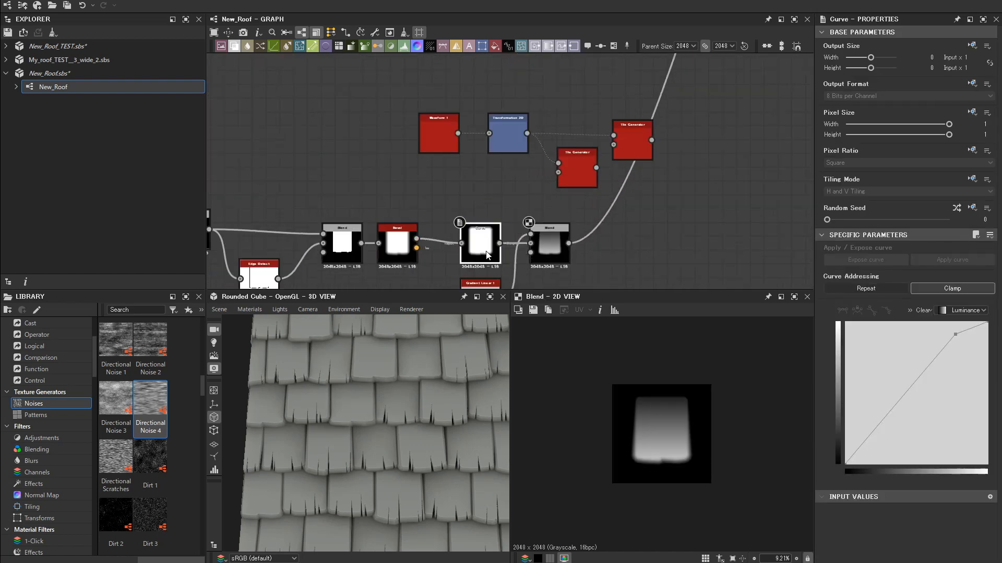
# - Duplicate the third chain's two Subtract Blends and place the copies after the fourth chain's gradient Blend
pyautogui.scroll(-4, 409, 423)
pyautogui.moveTo(645, 191); pyautogui.dragTo(596, 287, button='middle')
pyautogui.moveTo(665, 112); pyautogui.dragTo(558, 165)
pyautogui.hotkey('ctrl', 'd')
pyautogui.moveTo(600, 209); pyautogui.dragTo(538, 160, button='middle')
pyautogui.press('Delete')
pyautogui.press('Delete')
pyautogui.scroll(4, 521, 271)
pyautogui.scroll(-4, 489, 209)
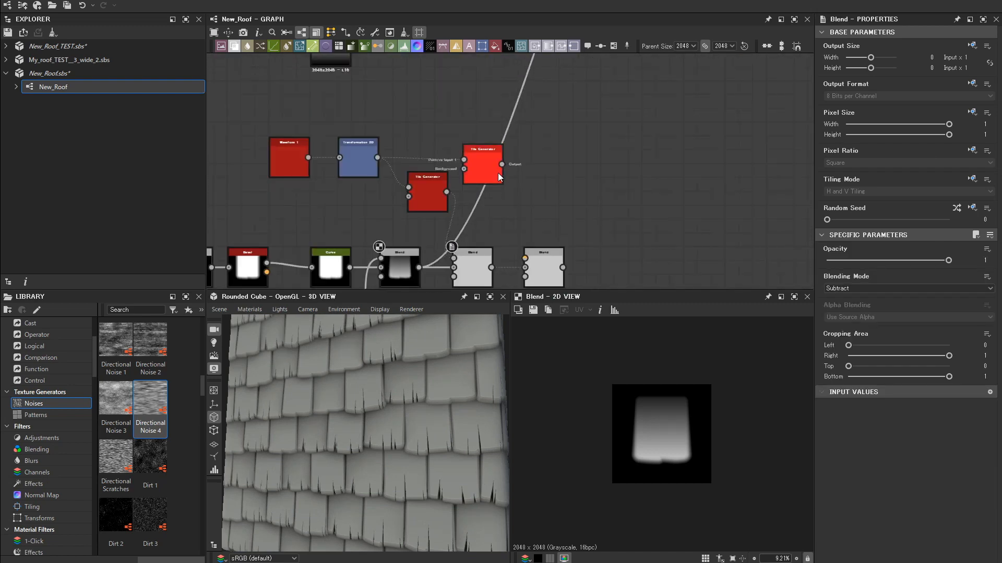
# - Wire the fourth chain's gradient Blend through both Subtract Blends into the Tile Sampler, and feed one Tile Generator into each Subtract Blend
pyautogui.scroll(6, 530, 147)
pyautogui.scroll(-5, 421, 400)
pyautogui.scroll(3, 552, 228)
pyautogui.scroll(-6, 553, 228)
pyautogui.moveTo(496, 271); pyautogui.dragTo(516, 225, button='middle')
pyautogui.scroll(-1, 537, 119)
# - Set the Global Offset X of the fourth chain's upper Tile Generator to 0.18
pyautogui.moveTo(355, 185); pyautogui.dragTo(494, 234)
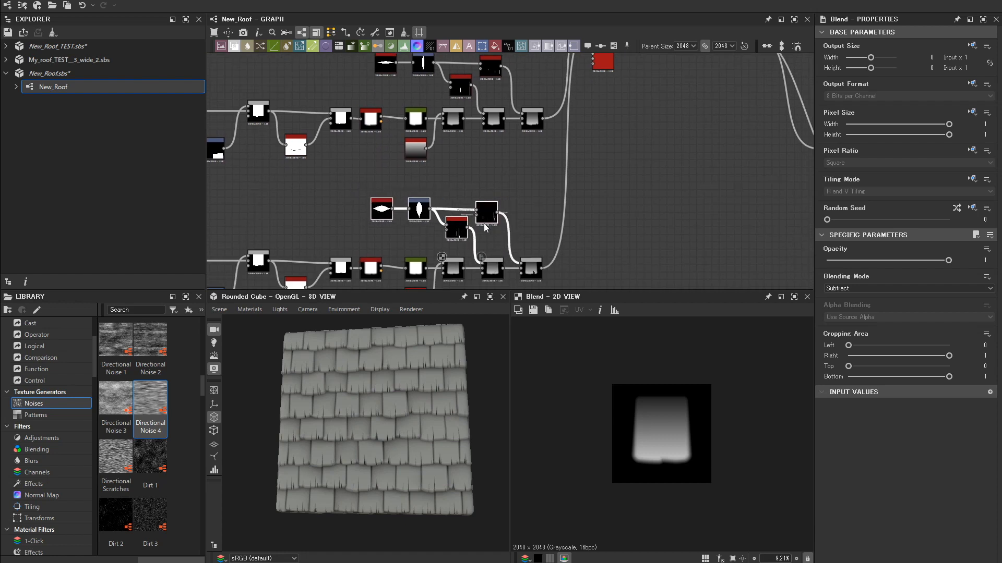
pyautogui.click(486, 218)
pyautogui.scroll(3, 375, 418)
pyautogui.scroll(-3, 413, 449)
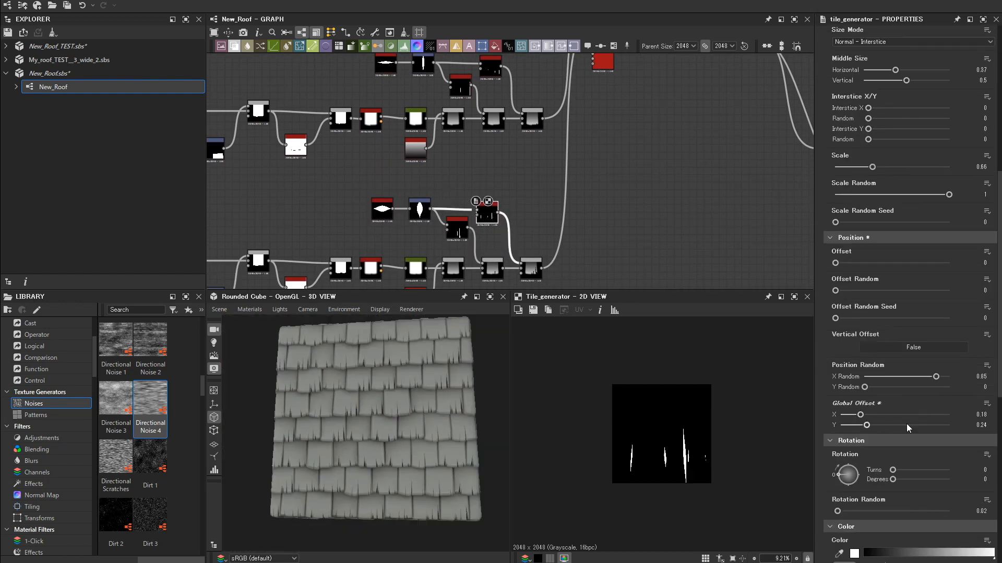
# - Shift the fourth chain's lower Tile Generator to a Global Offset of X 0.27 and Y 0.44
pyautogui.scroll(4, 414, 449)
pyautogui.click(457, 229)
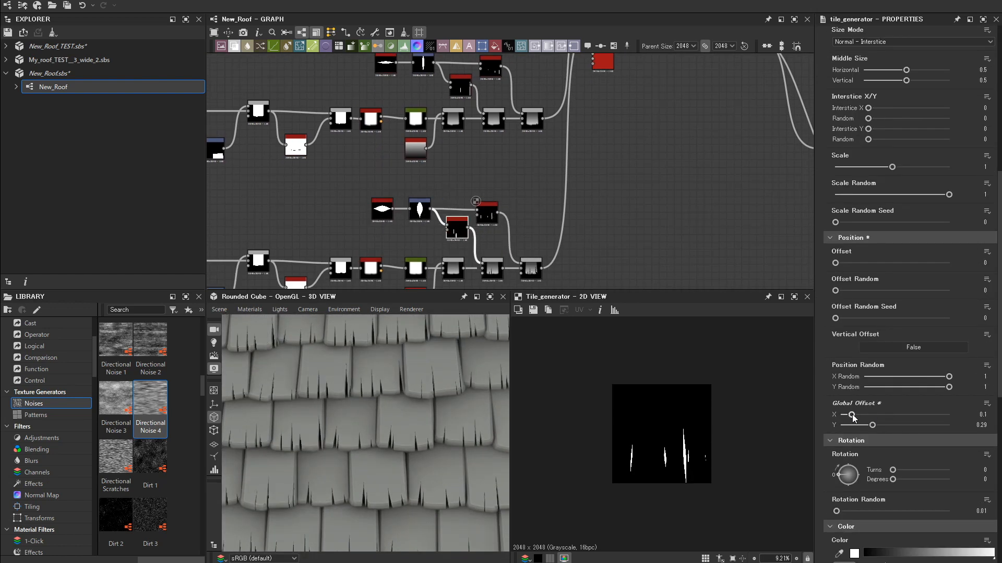
pyautogui.click(382, 210)
pyautogui.scroll(2, 453, 212)
pyautogui.click(459, 232)
pyautogui.scroll(-5, 887, 365)
pyautogui.moveTo(868, 415); pyautogui.dragTo(870, 416)
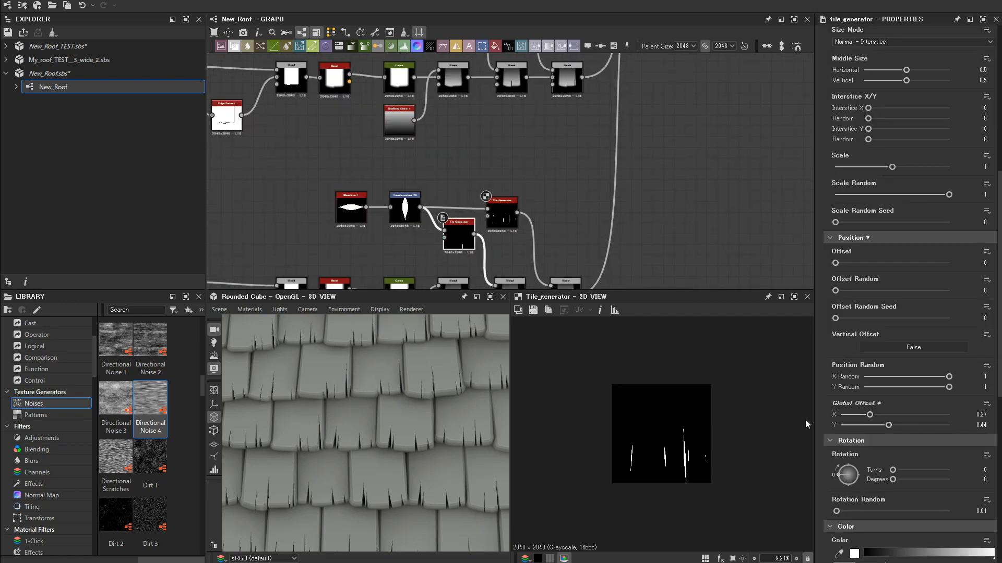
# - Set the Scale of the fourth chain's upper Tile Generator to 0.54, keep Scale Random at 1, and try a Global Offset X of 0.28
pyautogui.scroll(-4, 332, 445)
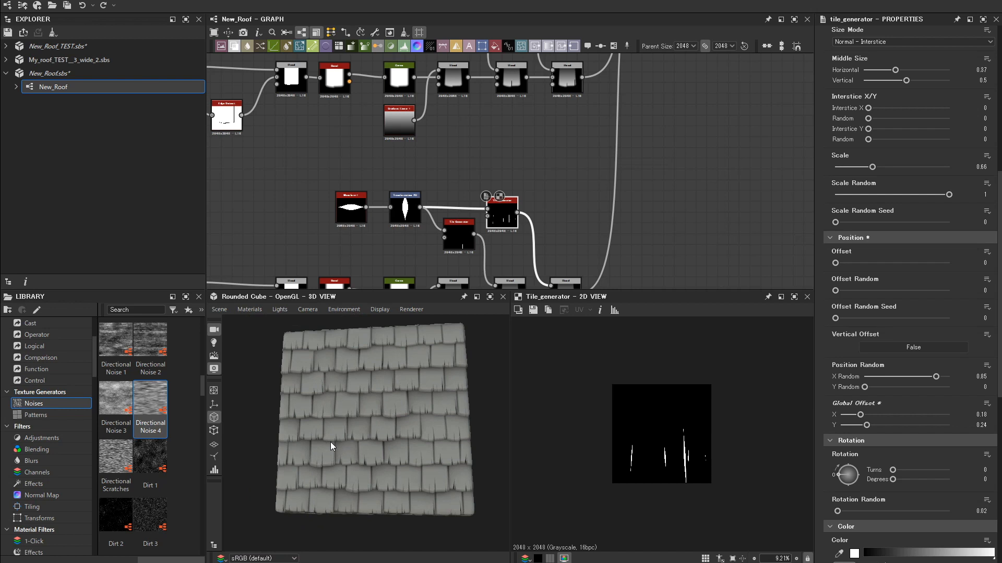
pyautogui.scroll(4, 332, 446)
pyautogui.scroll(-2, 878, 418)
pyautogui.scroll(2, 881, 415)
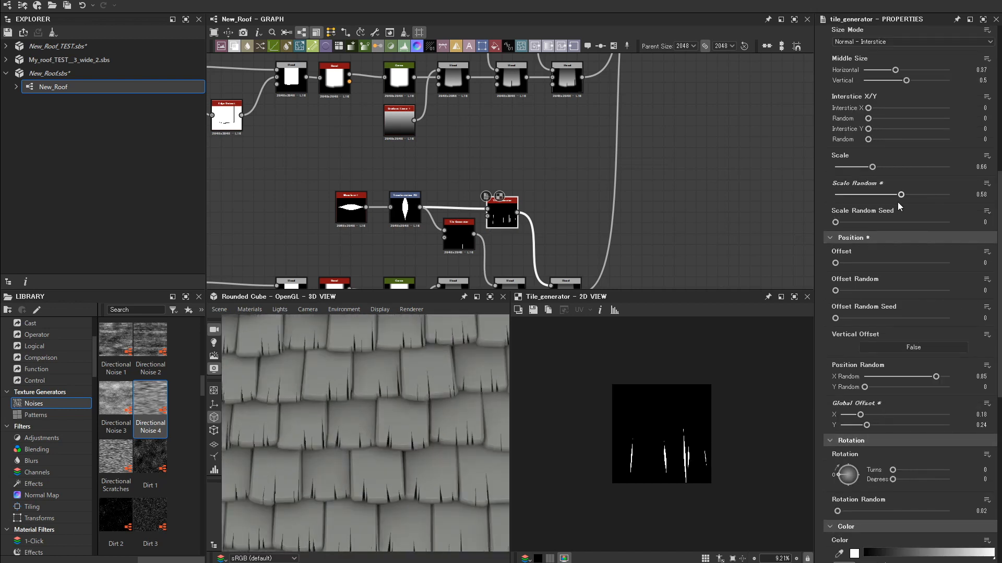
pyautogui.scroll(-4, 374, 436)
pyautogui.moveTo(374, 436); pyautogui.dragTo(378, 427)
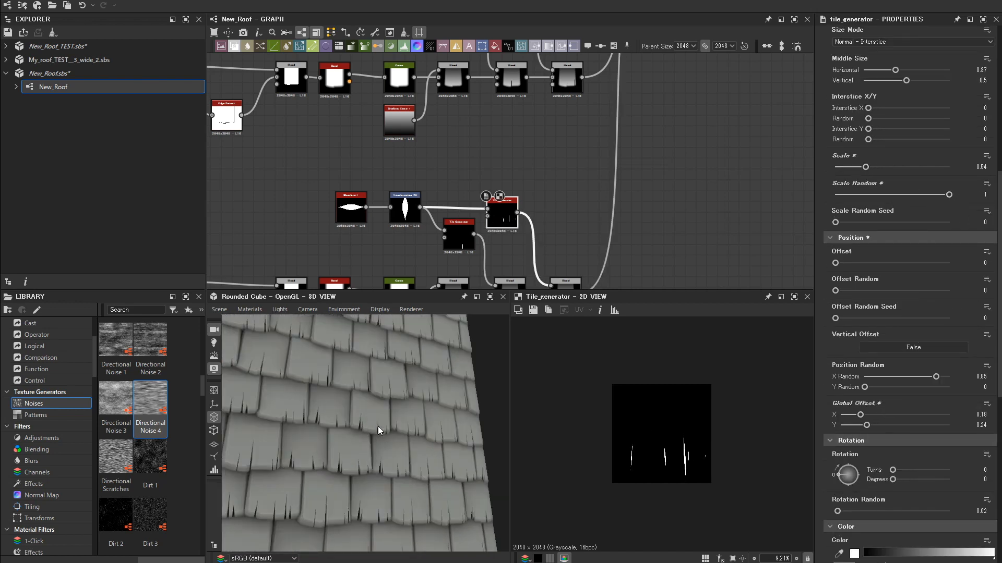
pyautogui.scroll(4, 375, 431)
pyautogui.scroll(-2, 905, 421)
pyautogui.scroll(-2, 914, 408)
pyautogui.scroll(1, 867, 426)
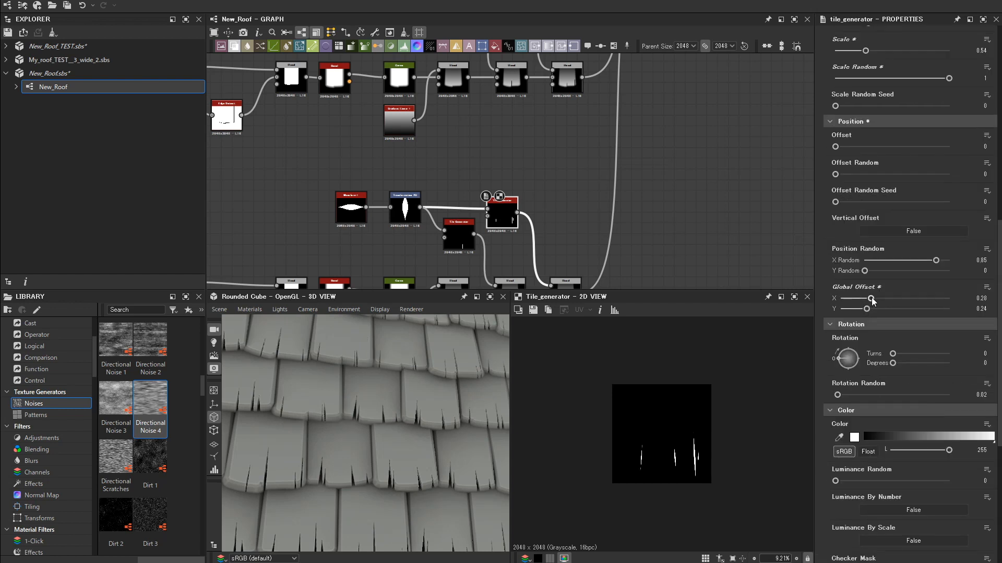
pyautogui.scroll(-1, 467, 405)
# - Raise the Y position randomness of the fourth chain's upper Tile Generator and adjust its Global Offset X
pyautogui.click(466, 245)
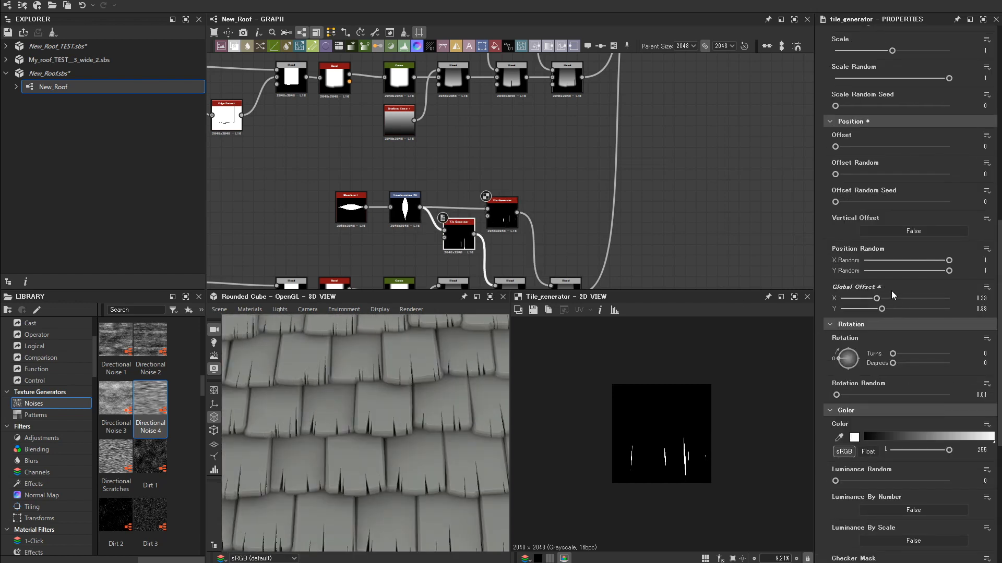
pyautogui.click(502, 213)
pyautogui.moveTo(864, 271); pyautogui.dragTo(917, 271)
pyautogui.moveTo(860, 298)
pyautogui.mouseDown()
pyautogui.moveTo(924, 300)
pyautogui.moveTo(845, 299)
pyautogui.moveTo(872, 310)
pyautogui.moveTo(864, 314)
pyautogui.moveTo(855, 298)
pyautogui.mouseUp()
pyautogui.scroll(5, 259, 476)
# - Adjust the upper Tile Generator's Global Offset Y and set the lower one's Global Offset to X 0.18 and Y 0.32
pyautogui.click(460, 233)
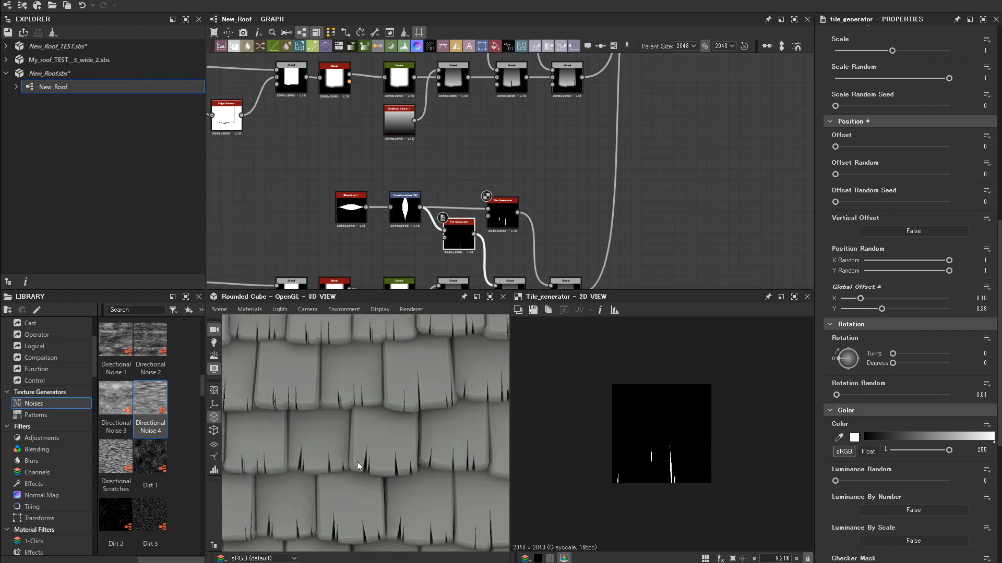
pyautogui.click(505, 215)
pyautogui.moveTo(866, 309); pyautogui.dragTo(877, 310)
pyautogui.click(459, 238)
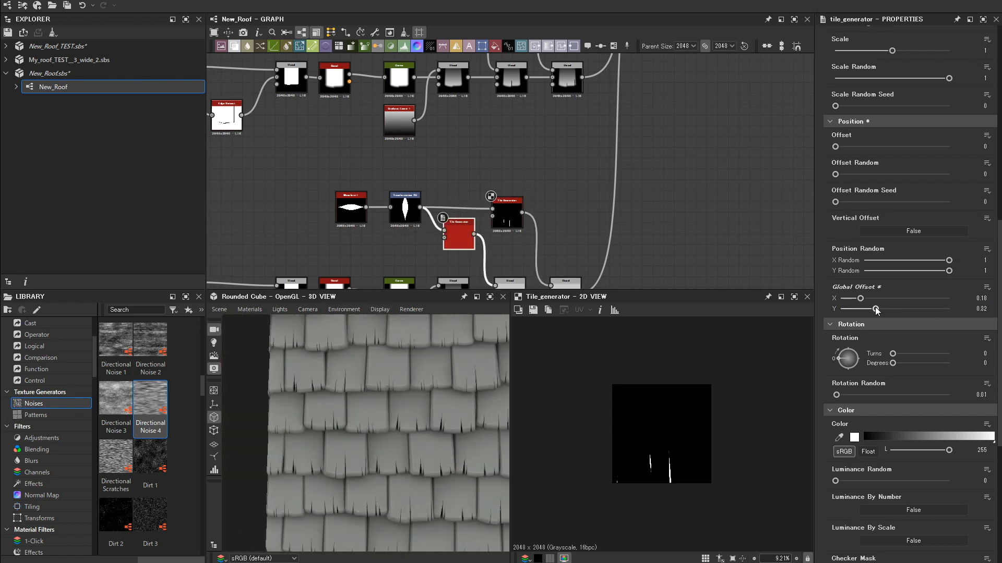
# - Paste a Transformation 2D fed by the third chain's lens shape and subtract it through a new Blend before the Tile Sampler
pyautogui.scroll(-5, 414, 436)
pyautogui.scroll(-6, 454, 224)
pyautogui.scroll(-1, 555, 227)
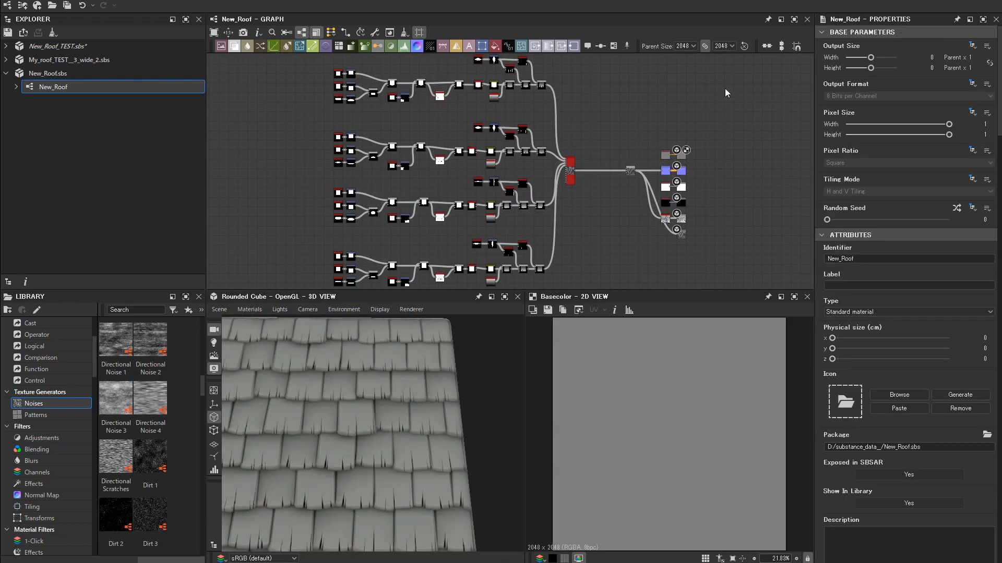
pyautogui.scroll(8, 543, 205)
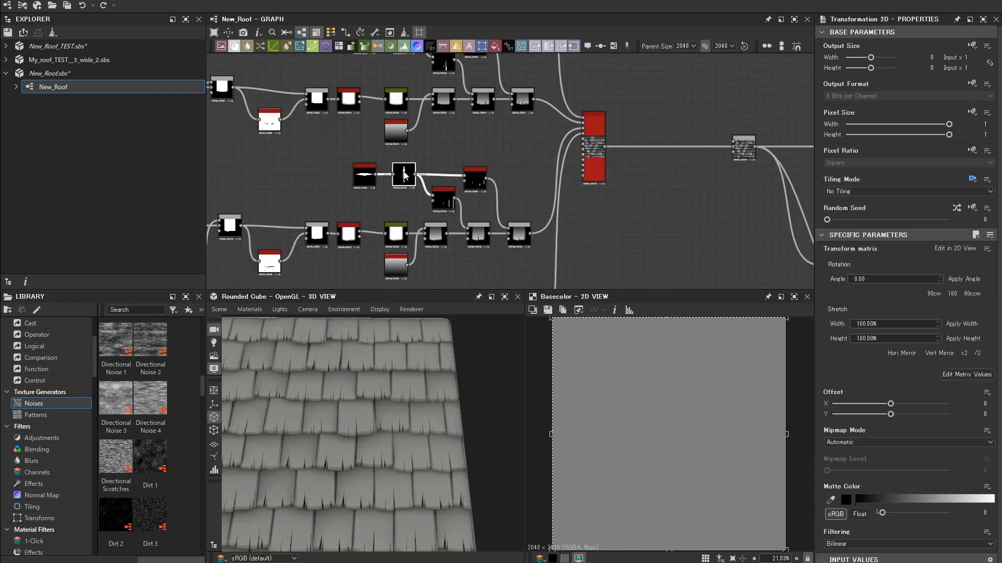
pyautogui.hotkey('ctrl', 'v')
pyautogui.scroll(4, 480, 209)
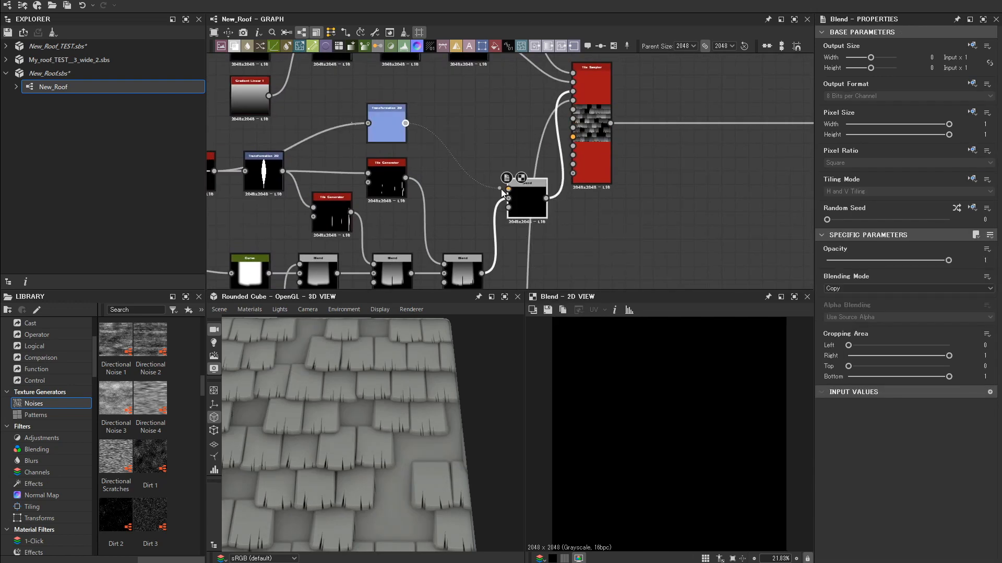
pyautogui.click(849, 288)
pyautogui.click(849, 312)
pyautogui.scroll(-5, 589, 220)
pyautogui.scroll(4, 547, 213)
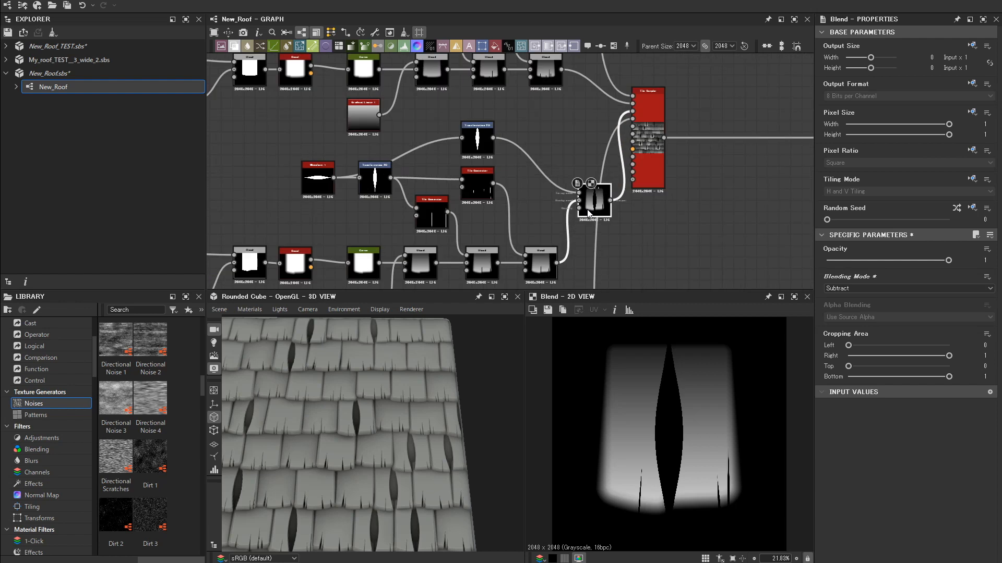
# - Shrink the lens shape in the new Transformation 2D and place it as a small notch at the third tile's lower edge
pyautogui.click(477, 138)
pyautogui.moveTo(553, 434); pyautogui.dragTo(613, 435)
pyautogui.moveTo(785, 434); pyautogui.dragTo(669, 434)
pyautogui.moveTo(640, 317); pyautogui.dragTo(678, 457)
pyautogui.moveTo(444, 439); pyautogui.dragTo(443, 470)
pyautogui.scroll(4, 444, 465)
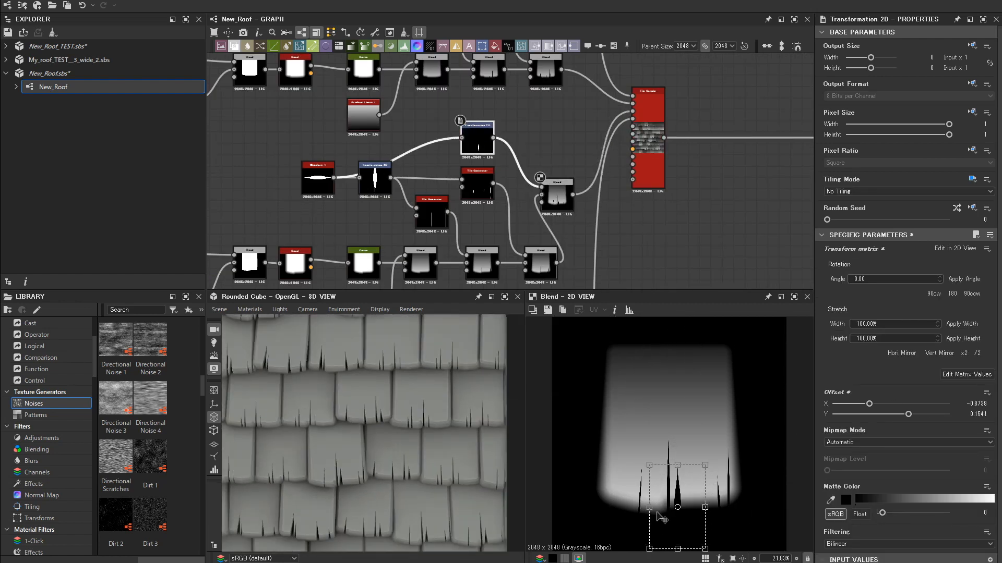
# - Narrow the third tile's extra notch beside its central split, with an Offset of about X -1.23 and Y 0.42
pyautogui.moveTo(699, 496); pyautogui.dragTo(698, 497)
pyautogui.scroll(-4, 407, 475)
pyautogui.moveTo(407, 474); pyautogui.dragTo(376, 462)
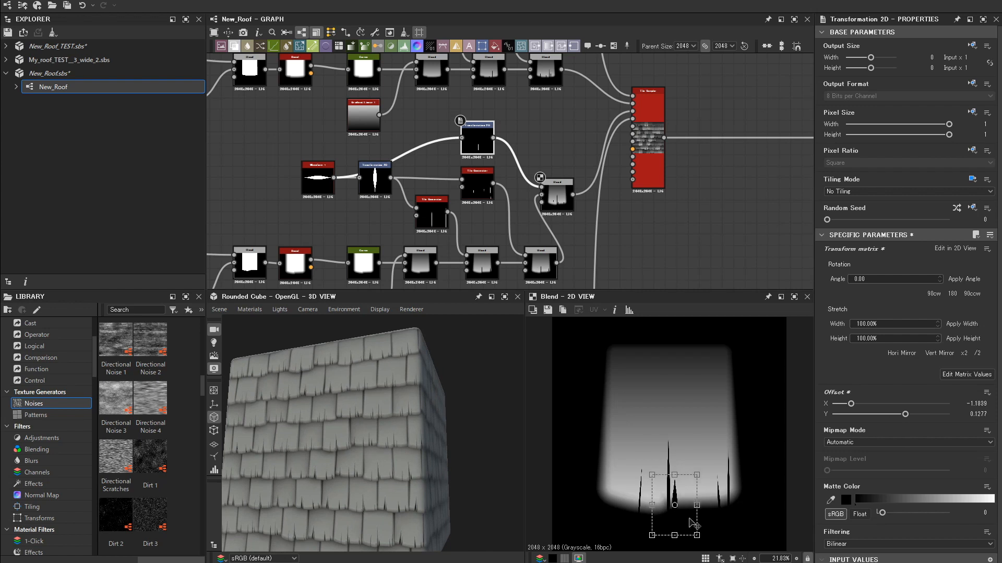
pyautogui.moveTo(700, 472); pyautogui.dragTo(687, 514)
pyautogui.scroll(-4, 386, 445)
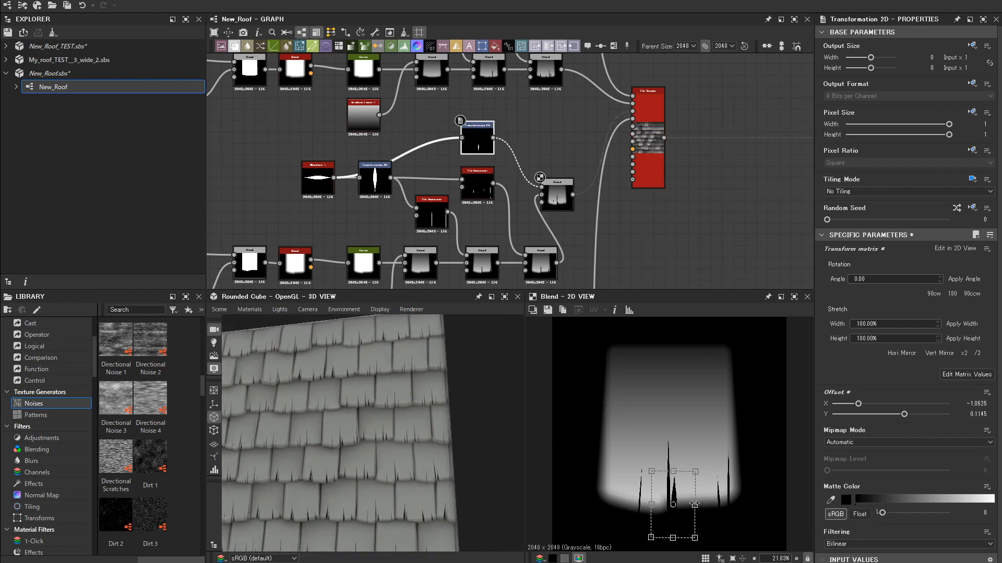
pyautogui.moveTo(657, 506); pyautogui.dragTo(641, 506)
pyautogui.moveTo(709, 508)
pyautogui.mouseDown()
pyautogui.moveTo(700, 518)
pyautogui.moveTo(691, 505)
pyautogui.mouseUp()
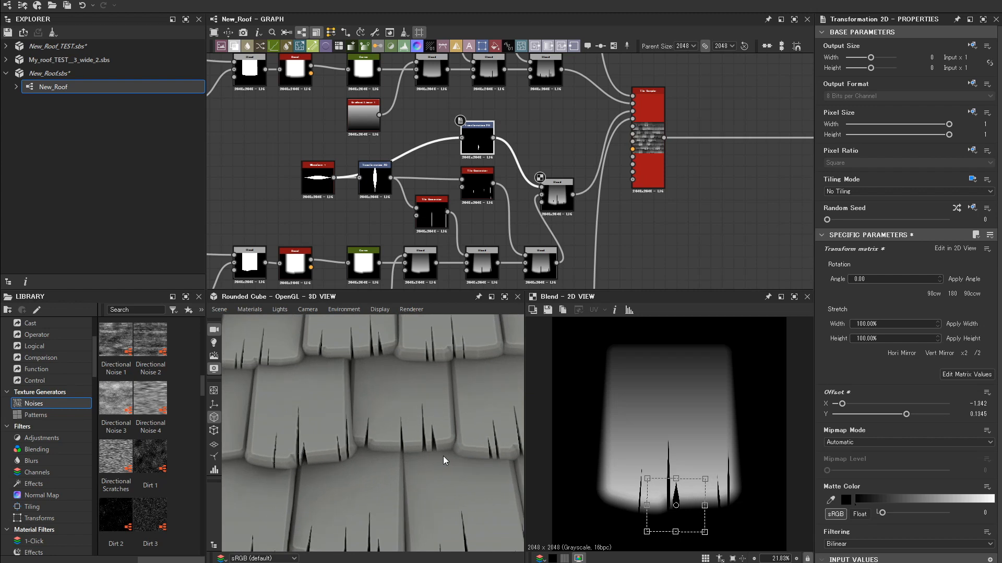
pyautogui.moveTo(459, 454); pyautogui.dragTo(435, 457)
pyautogui.moveTo(678, 522); pyautogui.dragTo(680, 517)
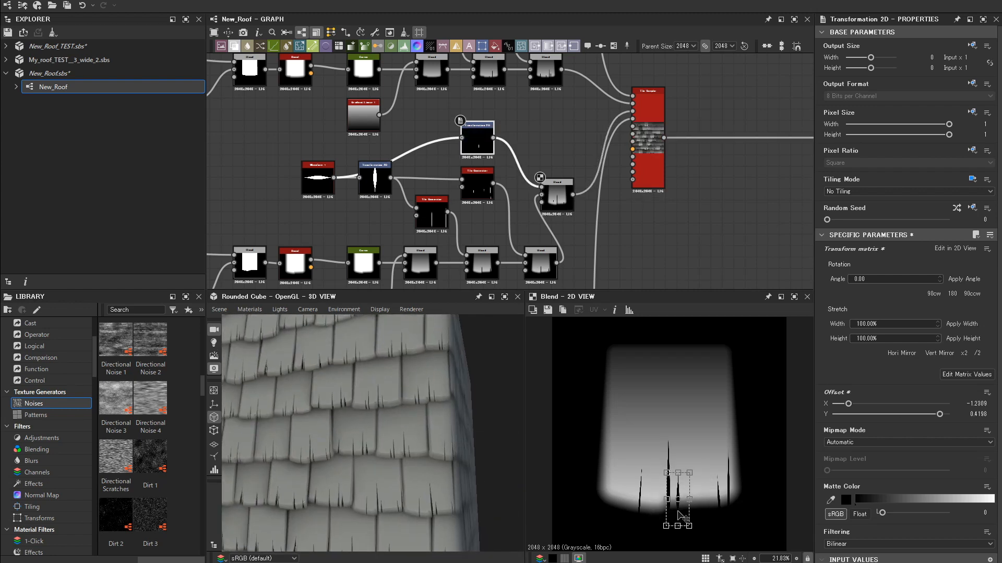
pyautogui.moveTo(447, 454); pyautogui.dragTo(471, 452)
pyautogui.moveTo(631, 116); pyautogui.dragTo(633, 112)
pyautogui.moveTo(452, 453); pyautogui.dragTo(493, 409)
pyautogui.hotkey('ctrl', 'z')
pyautogui.scroll(5, 492, 412)
# - Set the opacity of the third chain's final Subtract Blend to 0.15
pyautogui.click(556, 196)
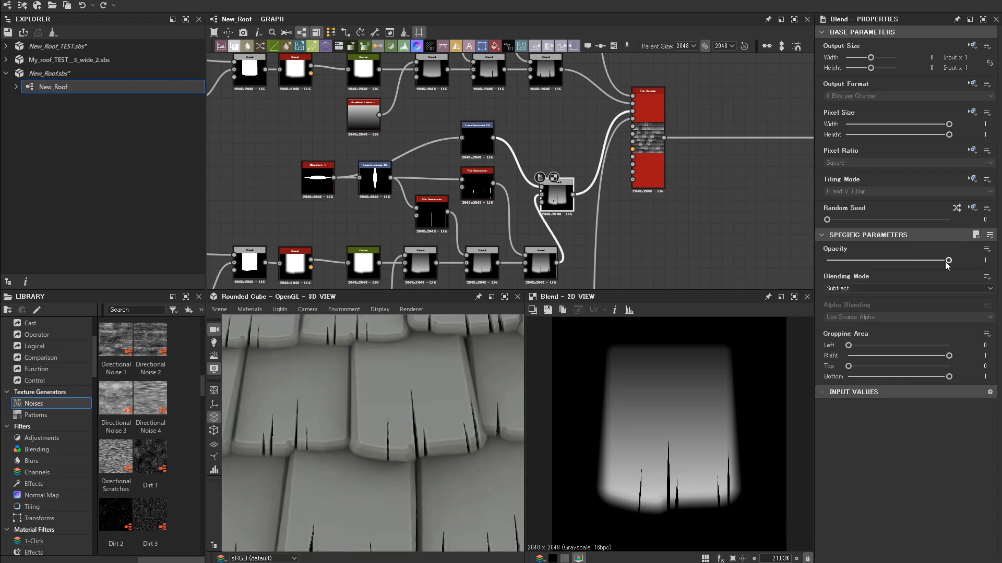
pyautogui.moveTo(861, 265); pyautogui.dragTo(851, 264)
pyautogui.scroll(-5, 458, 420)
pyautogui.click(981, 260)
pyautogui.write('0.15')
pyautogui.press('Return')
pyautogui.scroll(5, 449, 390)
pyautogui.moveTo(449, 390); pyautogui.dragTo(465, 420)
pyautogui.scroll(-5, 465, 420)
# - Add a Directional Noise 4 node above the end of the first chain
pyautogui.scroll(-3, 631, 218)
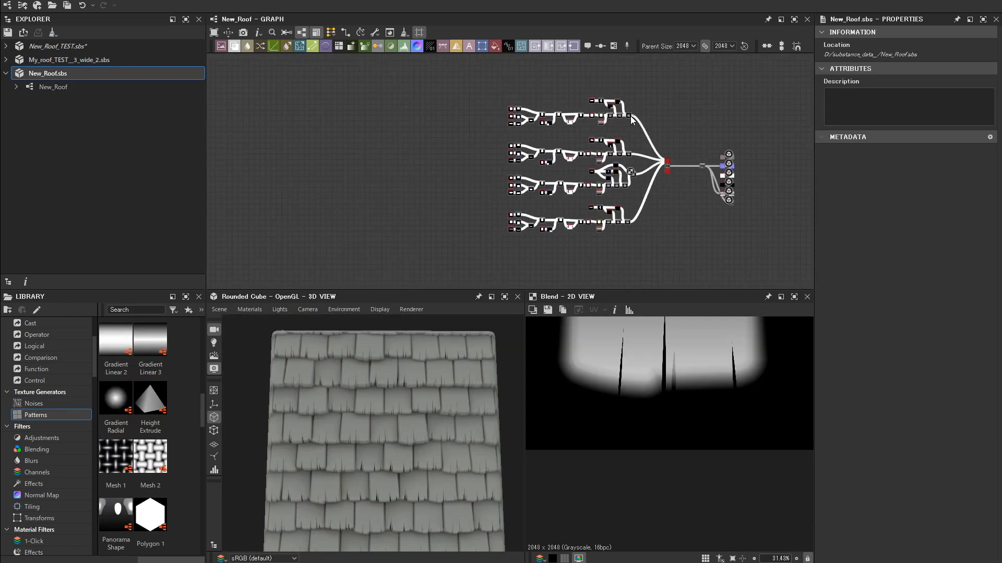
pyautogui.scroll(3, 417, 123)
pyautogui.scroll(4, 165, 502)
pyautogui.scroll(-3, 164, 501)
pyautogui.moveTo(156, 516); pyautogui.dragTo(562, 92)
pyautogui.scroll(5, 565, 65)
pyautogui.moveTo(553, 149); pyautogui.dragTo(496, 147)
# - Rotate the noise 90 degrees and multiply it over the first chain through a new Blend at 0.1 opacity before the Tile Sampler
pyautogui.click(583, 251)
pyautogui.moveTo(506, 234); pyautogui.dragTo(566, 198)
pyautogui.click(491, 151)
pyautogui.doubleClick(985, 342)
pyautogui.click(581, 211)
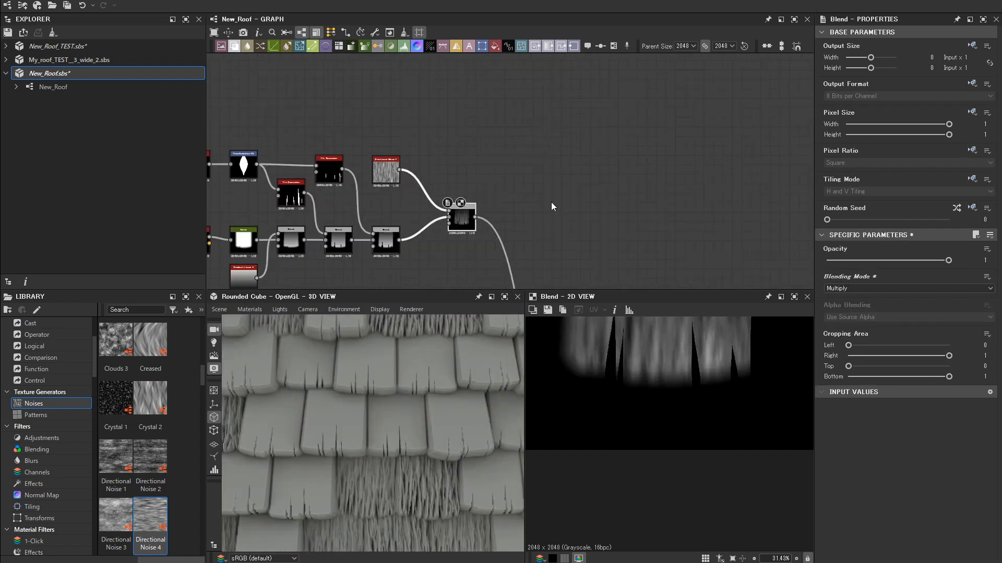
pyautogui.moveTo(861, 260); pyautogui.dragTo(852, 261)
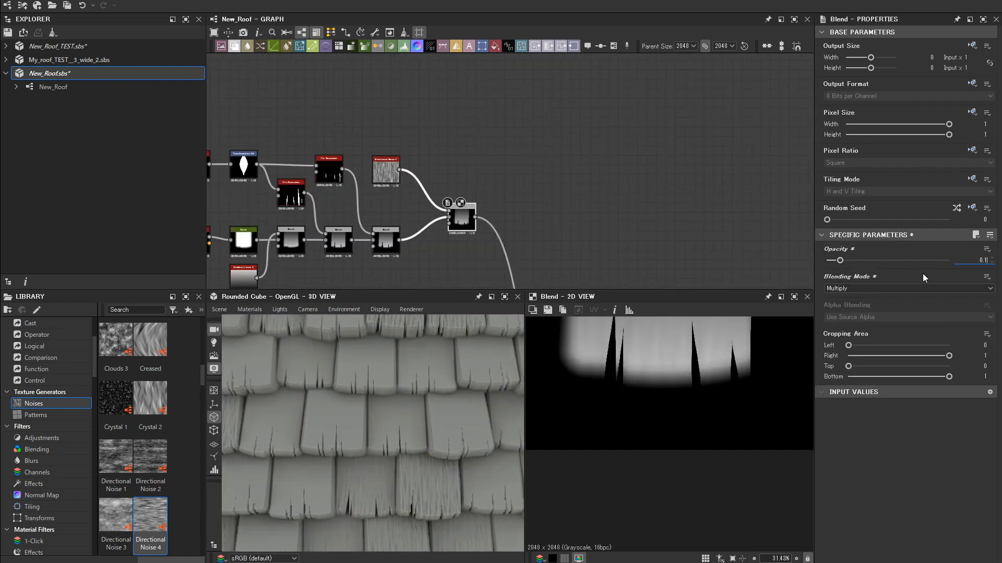
# - Insert a Transformation 2D between the noise and its Blend and stretch the grain vertically to an Offset Y of 0.2511
pyautogui.scroll(3, 394, 423)
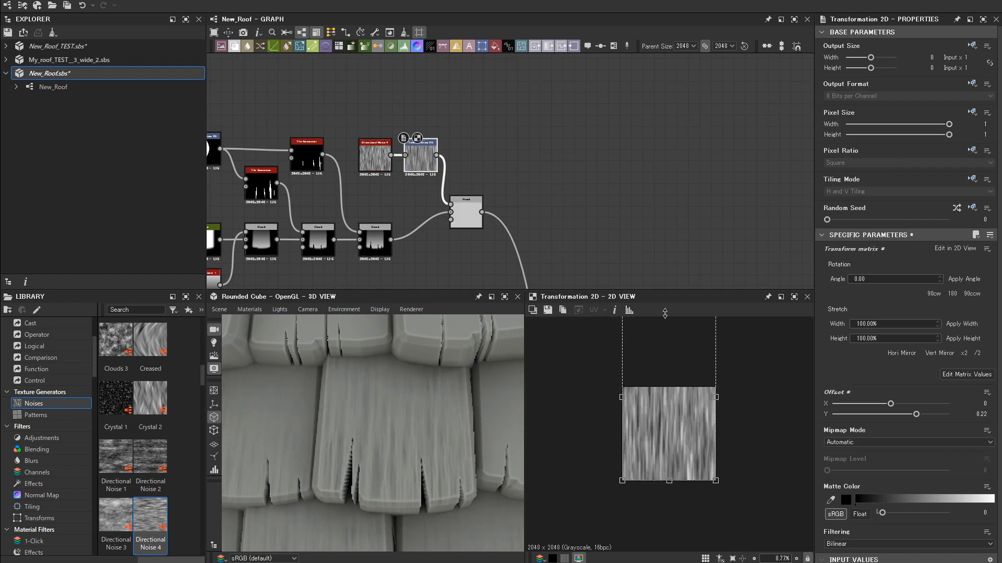
pyautogui.moveTo(664, 313); pyautogui.dragTo(672, 282)
pyautogui.scroll(-5, 398, 465)
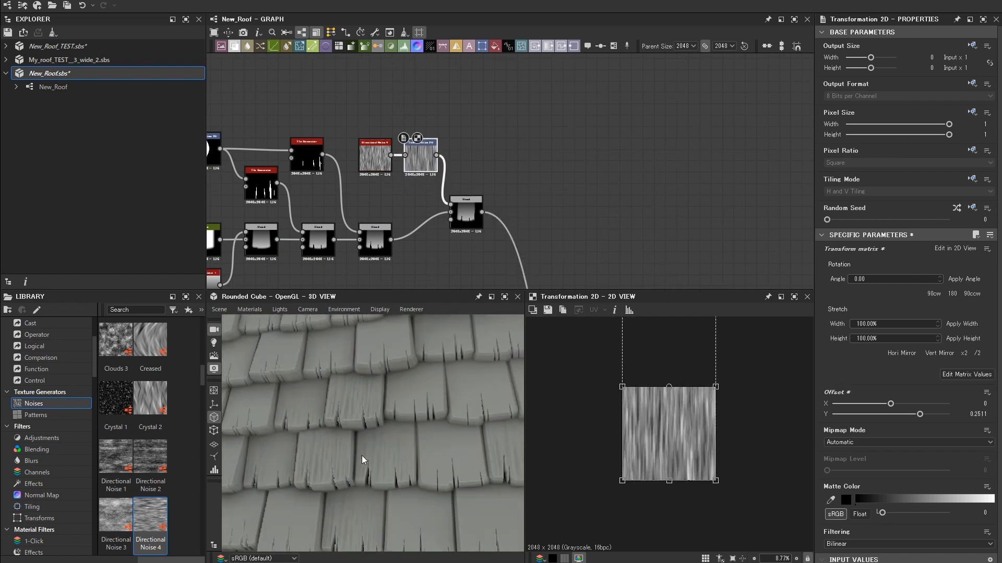
pyautogui.scroll(3, 374, 449)
# - Duplicate the first chain's noise, Transformation 2D and Multiply Blend and insert the copies between the second chain and the Tile Sampler
pyautogui.moveTo(474, 160); pyautogui.dragTo(477, 118)
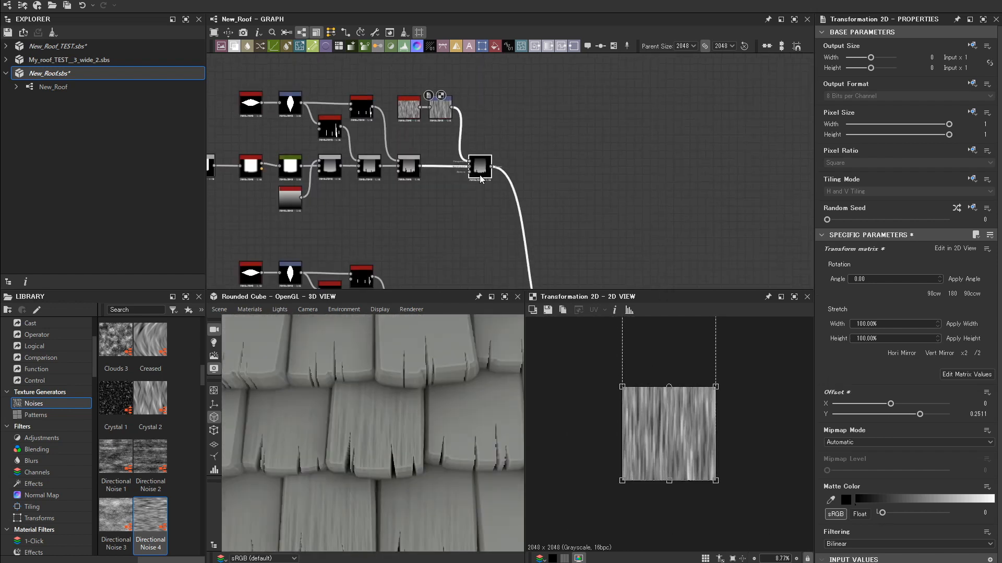
pyautogui.scroll(-3, 481, 180)
pyautogui.scroll(2, 489, 218)
pyautogui.moveTo(500, 140); pyautogui.dragTo(411, 90)
pyautogui.hotkey('ctrl', 'd')
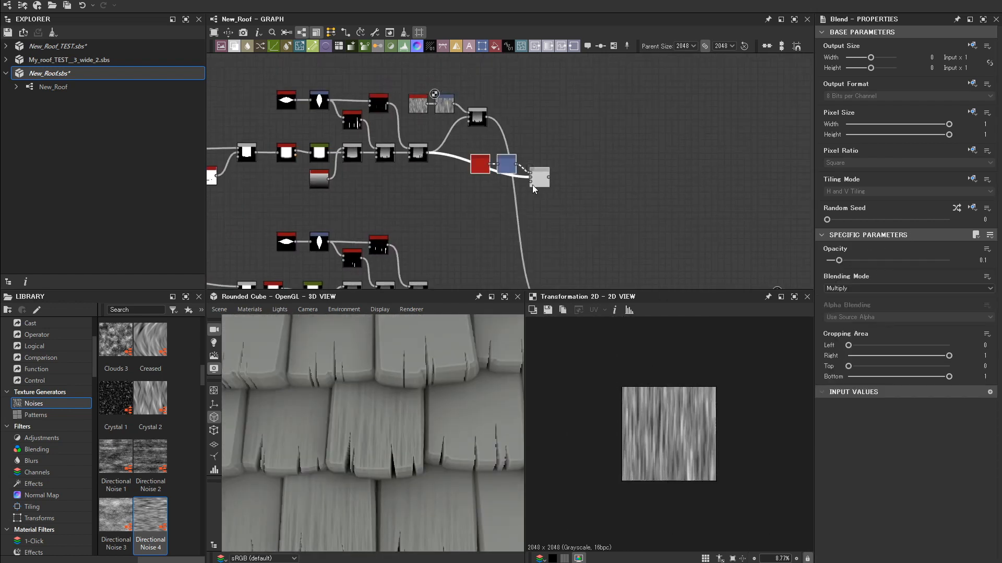
pyautogui.moveTo(532, 184); pyautogui.dragTo(479, 261)
pyautogui.moveTo(482, 264); pyautogui.dragTo(428, 209, button='middle')
pyautogui.keyDown('shift'); pyautogui.moveTo(373, 234); pyautogui.dragTo(440, 198); pyautogui.keyUp('shift')
# - Insert another copy of the noise group between the third chain's final Subtract Blend and the Tile Sampler
pyautogui.scroll(-4, 431, 217)
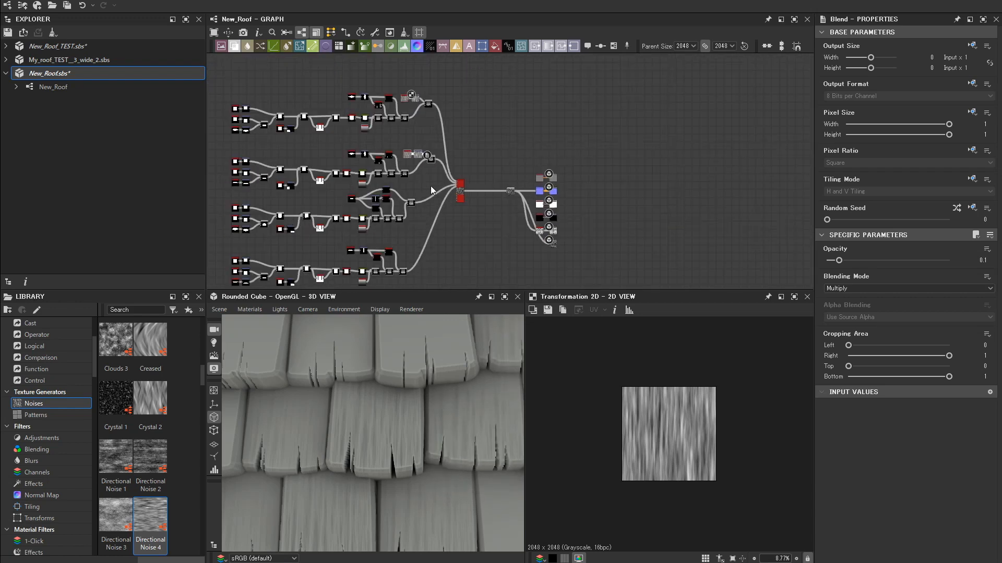
pyautogui.scroll(4, 426, 202)
pyautogui.scroll(4, 425, 203)
pyautogui.moveTo(333, 226); pyautogui.dragTo(545, 140)
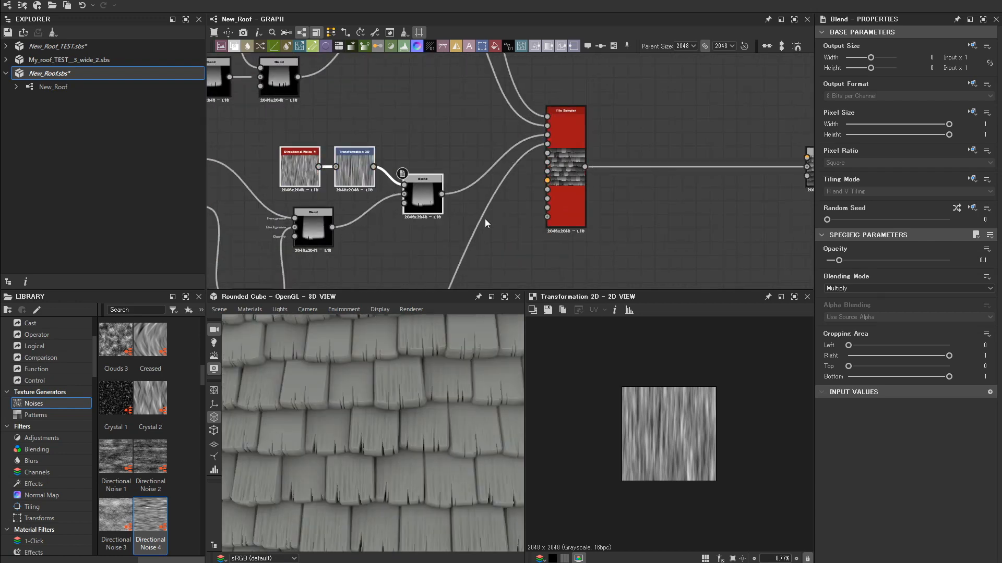
# - Duplicate the third chain's noise group and insert it between the fourth chain's last Blend and the Tile Sampler
pyautogui.hotkey('ctrl', 'd')
pyautogui.scroll(-4, 484, 218)
pyautogui.moveTo(484, 218); pyautogui.dragTo(512, 95, button='middle')
pyautogui.moveTo(480, 167); pyautogui.dragTo(409, 233)
pyautogui.scroll(2, 444, 245)
pyautogui.scroll(-2, 467, 255)
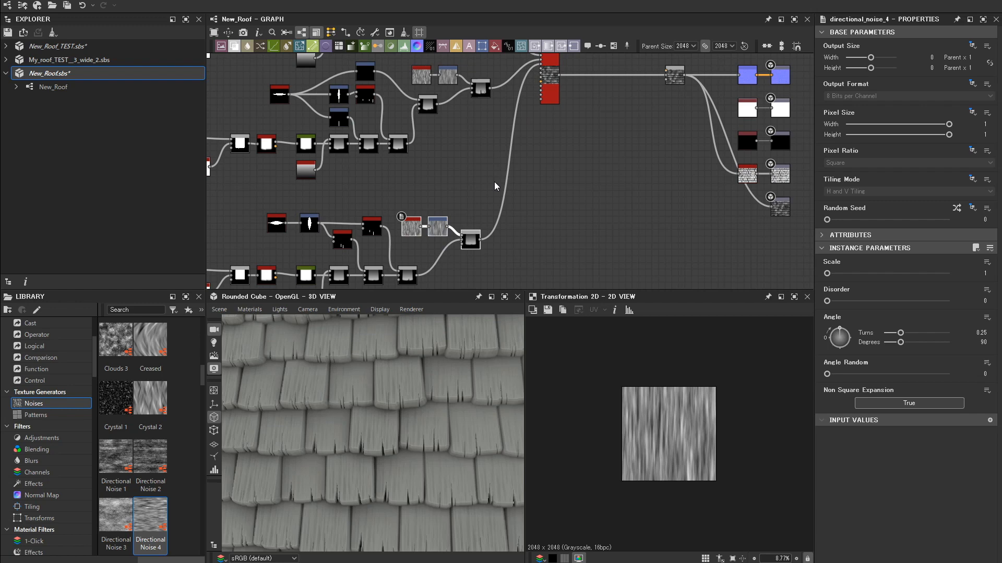
# - Shift the grain in the fourth chain's noise Transformation 2D horizontally to vary its pattern
pyautogui.scroll(4, 466, 256)
pyautogui.click(395, 182)
pyautogui.moveTo(686, 372); pyautogui.dragTo(664, 369)
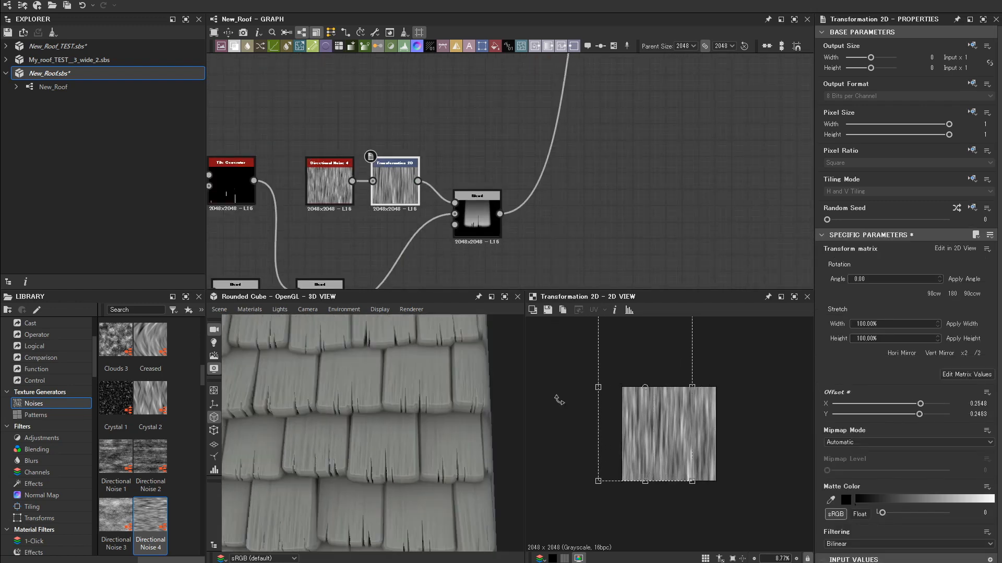
pyautogui.moveTo(636, 407); pyautogui.dragTo(651, 410)
# - Shift the grain in the third chain's noise Transformation 2D so it differs from the fourth
pyautogui.scroll(-3, 433, 120)
pyautogui.moveTo(433, 76); pyautogui.dragTo(508, 190, button='middle')
pyautogui.scroll(2, 495, 130)
pyautogui.click(490, 121)
pyautogui.moveTo(663, 351); pyautogui.dragTo(682, 353)
pyautogui.moveTo(355, 407); pyautogui.dragTo(386, 427)
pyautogui.moveTo(700, 363); pyautogui.dragTo(673, 363)
pyautogui.moveTo(415, 478); pyautogui.dragTo(407, 449)
# - Offset the grain in the second chain's noise Transformation 2D
pyautogui.moveTo(524, 233); pyautogui.dragTo(513, 463, button='middle')
pyautogui.scroll(-3, 407, 443)
pyautogui.click(472, 157)
pyautogui.scroll(1, 385, 440)
pyautogui.moveTo(692, 385); pyautogui.dragTo(684, 361)
pyautogui.scroll(3, 386, 440)
# - Offset the grain in the first chain's noise Transformation 2D slightly sideways
pyautogui.moveTo(615, 99); pyautogui.dragTo(614, 391, button='middle')
pyautogui.click(455, 170)
pyautogui.scroll(-3, 443, 417)
pyautogui.moveTo(684, 432); pyautogui.dragTo(691, 431)
pyautogui.moveTo(412, 417); pyautogui.dragTo(471, 431)
pyautogui.scroll(-2, 470, 430)
pyautogui.scroll(-5, 580, 93)
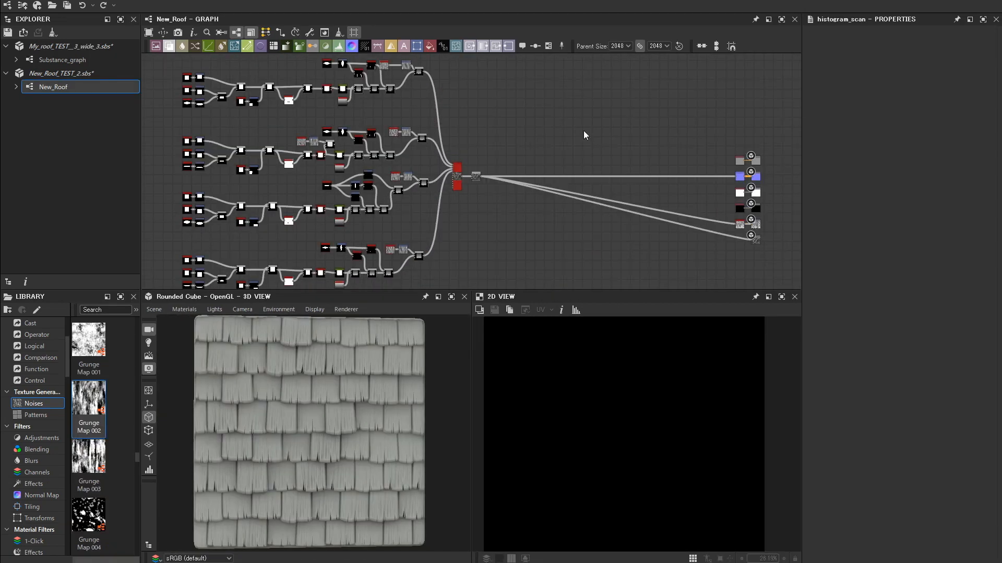
# - Add a Fractal Sum Base node in an empty area of the graph
pyautogui.scroll(2, 584, 131)
pyautogui.scroll(-3, 381, 107)
pyautogui.scroll(3, 313, 131)
pyautogui.press('space')
pyautogui.write('fr')
pyautogui.press('Down')
pyautogui.press('Down')
pyautogui.press('Down')
pyautogui.press('Down')
pyautogui.press('Down')
pyautogui.press('Return')
# - Set the Fractal Sum Base's Roughness to about 0.7 and raise its Min Level
pyautogui.scroll(5, 284, 129)
pyautogui.doubleClick(279, 127)
pyautogui.moveTo(881, 273); pyautogui.dragTo(864, 274)
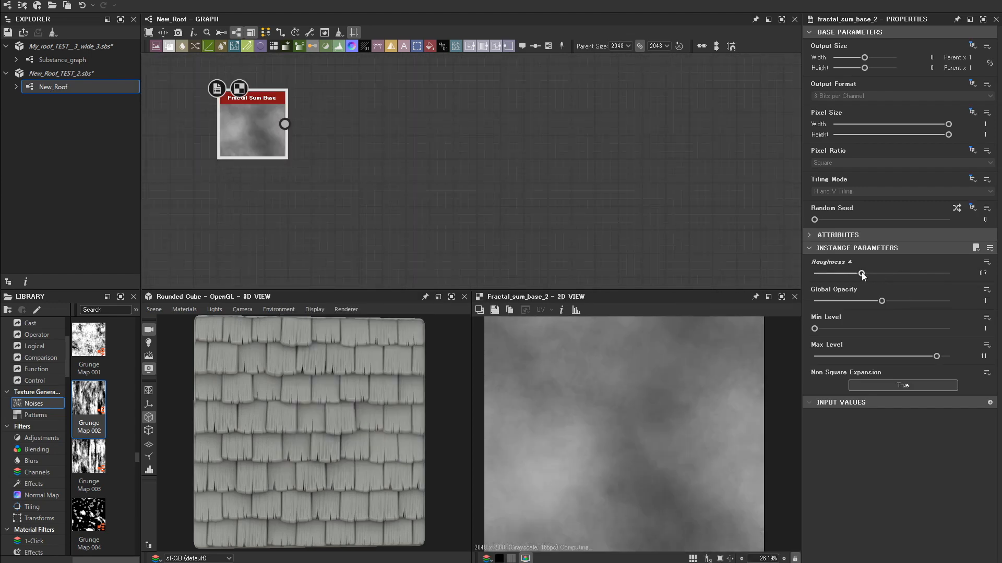
pyautogui.moveTo(814, 329); pyautogui.dragTo(863, 329)
# - Connect a Histogram Scan after the Fractal Sum Base, with Position 0.45 and Contrast 0.85
pyautogui.moveTo(285, 124); pyautogui.dragTo(331, 127)
pyautogui.write('his')
pyautogui.click(370, 164)
pyautogui.doubleClick(370, 129)
pyautogui.moveTo(815, 273); pyautogui.dragTo(875, 275)
pyautogui.moveTo(815, 301); pyautogui.dragTo(929, 301)
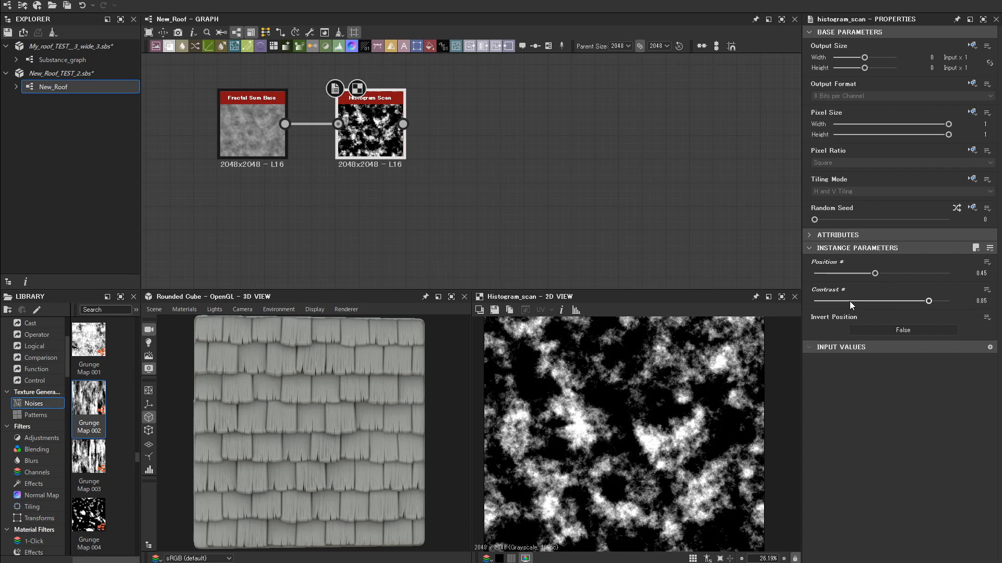
# - Add an Anisotropic Noise node above the Fractal Sum Base
pyautogui.scroll(-2, 468, 177)
pyautogui.scroll(1, 468, 177)
pyautogui.press('space')
pyautogui.write('ani')
pyautogui.click(342, 160)
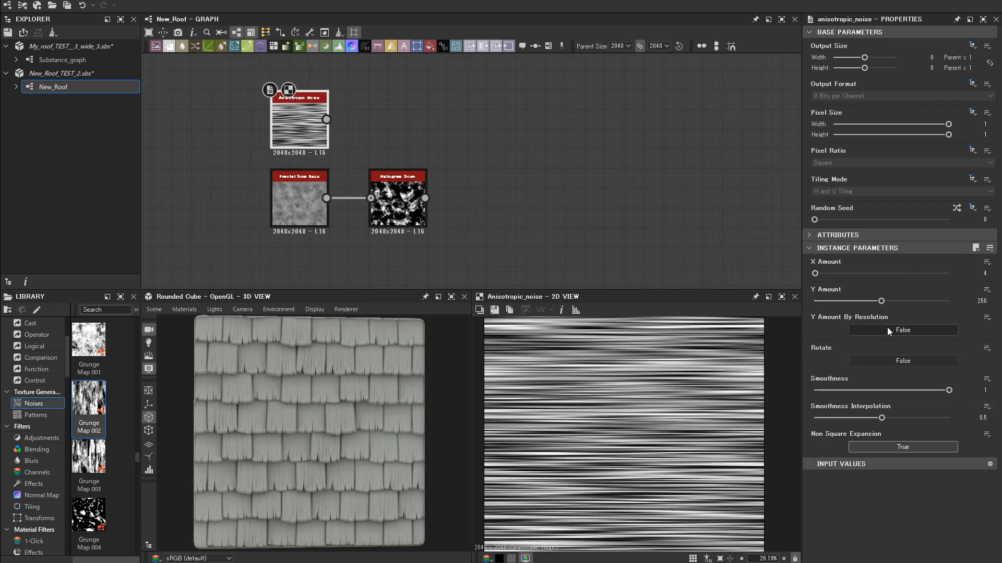
# - Enable Rotate on the Anisotropic Noise and set its X Amount to 1
pyautogui.click(880, 360)
pyautogui.write('1')
pyautogui.press('Return')
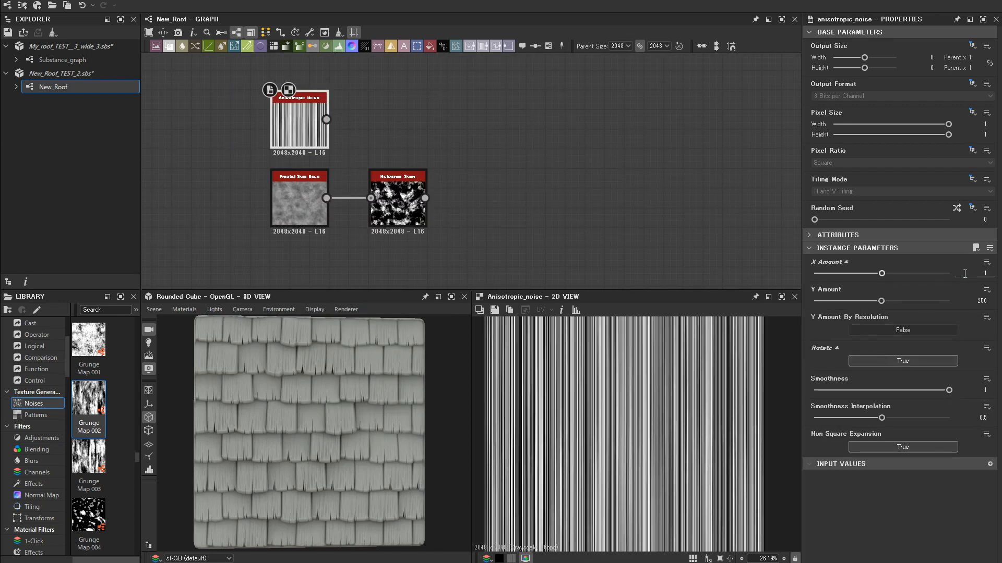
# - Set the Anisotropic Noise's X Amount to 8
pyautogui.moveTo(334, 157); pyautogui.dragTo(404, 154, button='middle')
pyautogui.moveTo(881, 273); pyautogui.dragTo(814, 274)
pyautogui.doubleClick(983, 273)
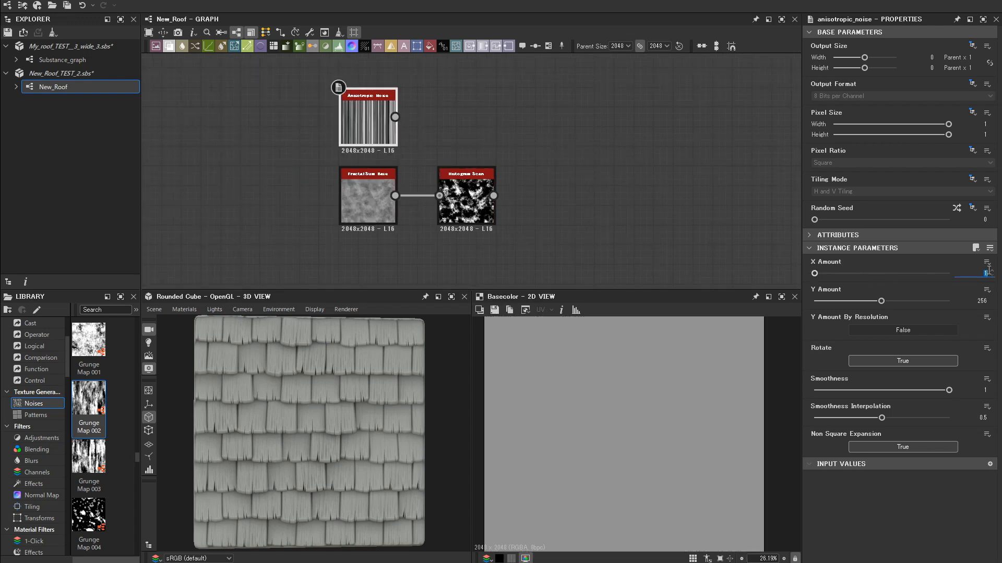
pyautogui.write('8')
pyautogui.press('Return')
# - Add a Blur node after the Anisotropic Noise with an Intensity of 0.5
pyautogui.scroll(-2, 395, 134)
pyautogui.moveTo(394, 122); pyautogui.dragTo(433, 121)
pyautogui.press('Down')
pyautogui.press('Down')
pyautogui.press('Return')
pyautogui.doubleClick(983, 261)
pyautogui.write('0.5')
pyautogui.press('Return')
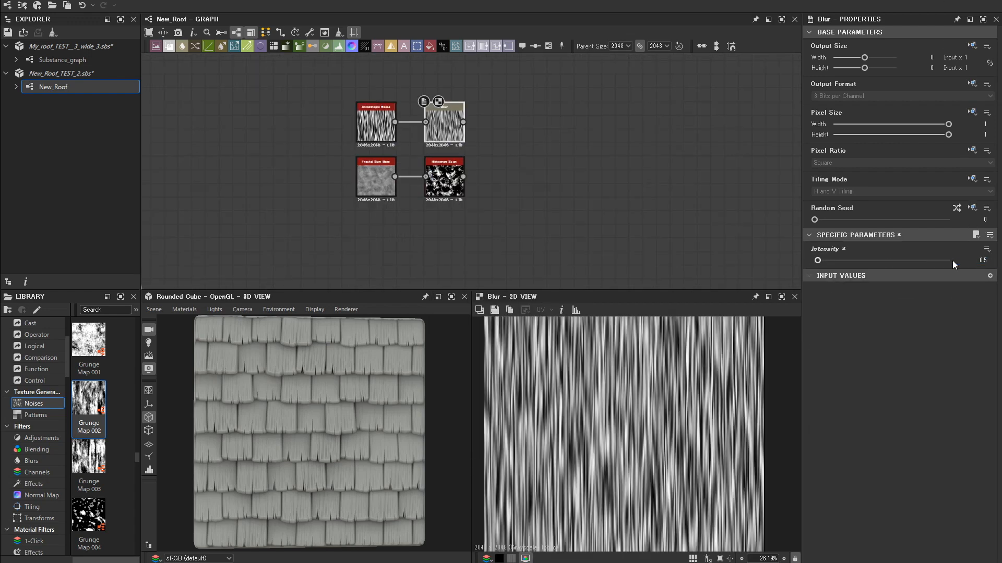
# - Blend the blurred Anisotropic Noise with the Histogram Scan using the Overlay blending mode
pyautogui.scroll(-1, 527, 117)
pyautogui.moveTo(474, 166); pyautogui.dragTo(495, 161)
pyautogui.press('Down')
pyautogui.press('Return')
pyautogui.moveTo(475, 121); pyautogui.dragTo(520, 144)
pyautogui.click(837, 289)
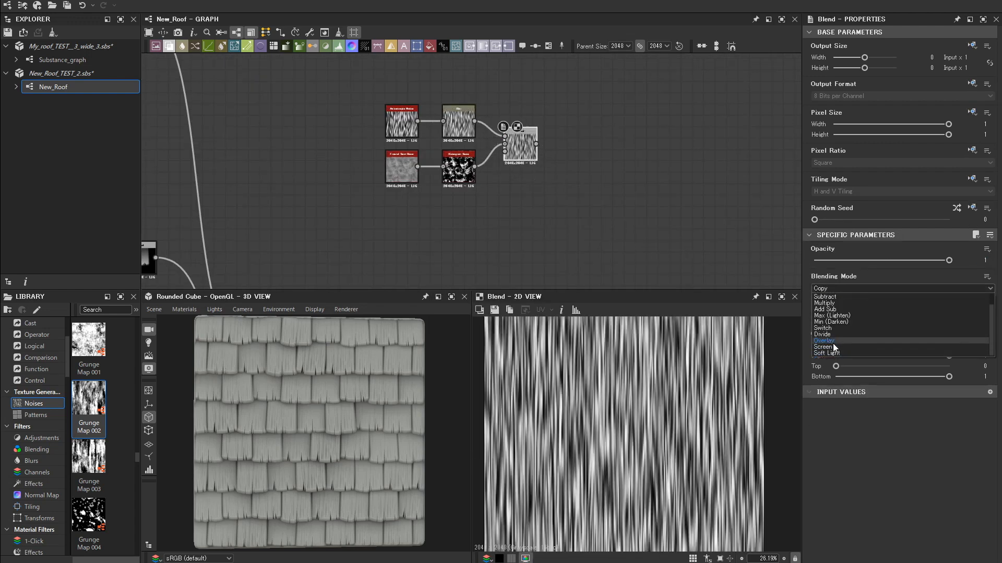
pyautogui.click(833, 343)
# - Add a Directional Warp fed by the Histogram Scan, use the Blend as its intensity input, and set Intensity to 50
pyautogui.scroll(-4, 572, 201)
pyautogui.moveTo(571, 201); pyautogui.dragTo(480, 199, button='middle')
pyautogui.scroll(2, 492, 140)
pyautogui.moveTo(423, 167); pyautogui.dragTo(500, 171)
pyautogui.click(546, 248)
pyautogui.scroll(4, 510, 184)
pyautogui.moveTo(417, 118); pyautogui.dragTo(484, 152)
pyautogui.moveTo(881, 260); pyautogui.dragTo(929, 262)
pyautogui.doubleClick(986, 259)
pyautogui.write('50')
pyautogui.press('Return')
pyautogui.scroll(1, 531, 229)
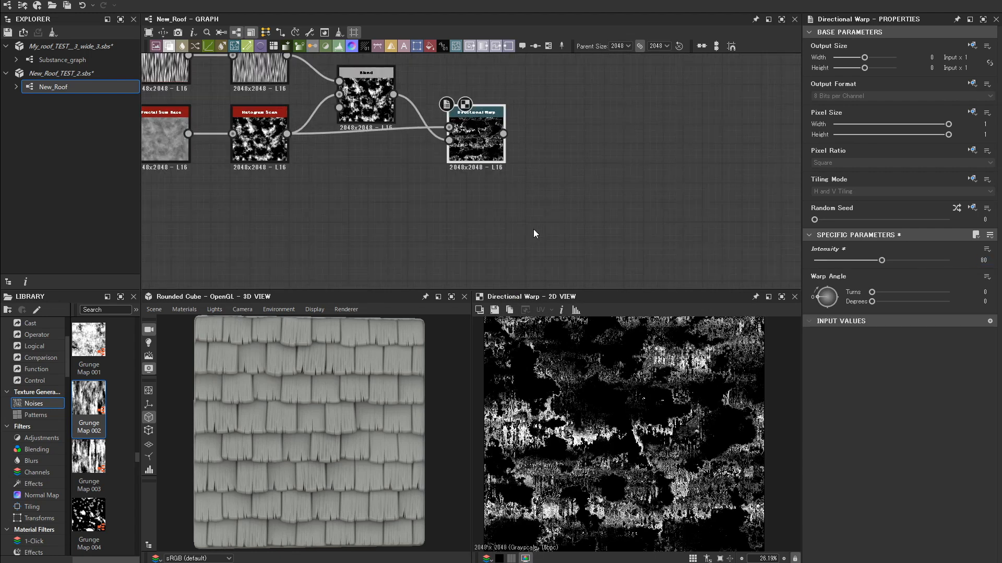
# - Add a Blur after the Directional Warp with an Intensity of 1.5
pyautogui.moveTo(504, 134); pyautogui.dragTo(545, 134)
pyautogui.click(566, 175)
pyautogui.doubleClick(983, 259)
pyautogui.write('1.5')
pyautogui.press('Return')
pyautogui.moveTo(598, 109); pyautogui.dragTo(577, 109)
pyautogui.scroll(-3, 574, 131)
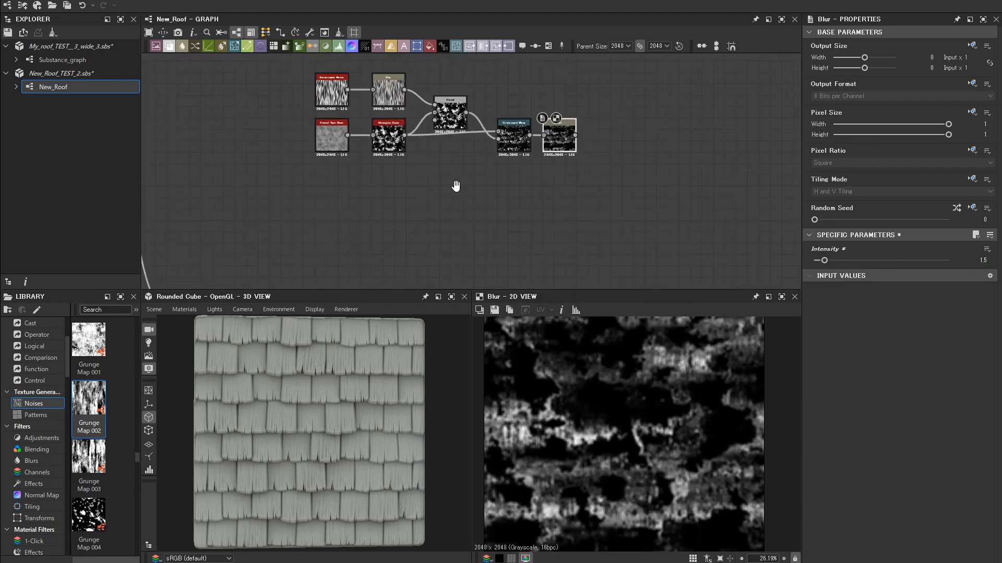
# - Add a Histogram Scan after the second Blur, with Position about 0.9 and Contrast at 1
pyautogui.moveTo(456, 185); pyautogui.dragTo(351, 203, button='middle')
pyautogui.moveTo(470, 152); pyautogui.dragTo(494, 154)
pyautogui.write('his')
pyautogui.press('Return')
pyautogui.moveTo(814, 274); pyautogui.dragTo(936, 276)
pyautogui.moveTo(814, 301); pyautogui.dragTo(951, 302)
pyautogui.scroll(1, 572, 183)
pyautogui.scroll(-1, 568, 171)
pyautogui.moveTo(514, 155); pyautogui.dragTo(502, 155)
# - Add a Bevel node after the Histogram Scan and set its Distance to 0.01
pyautogui.moveTo(516, 151); pyautogui.dragTo(528, 149)
pyautogui.write('bev')
pyautogui.press('Return')
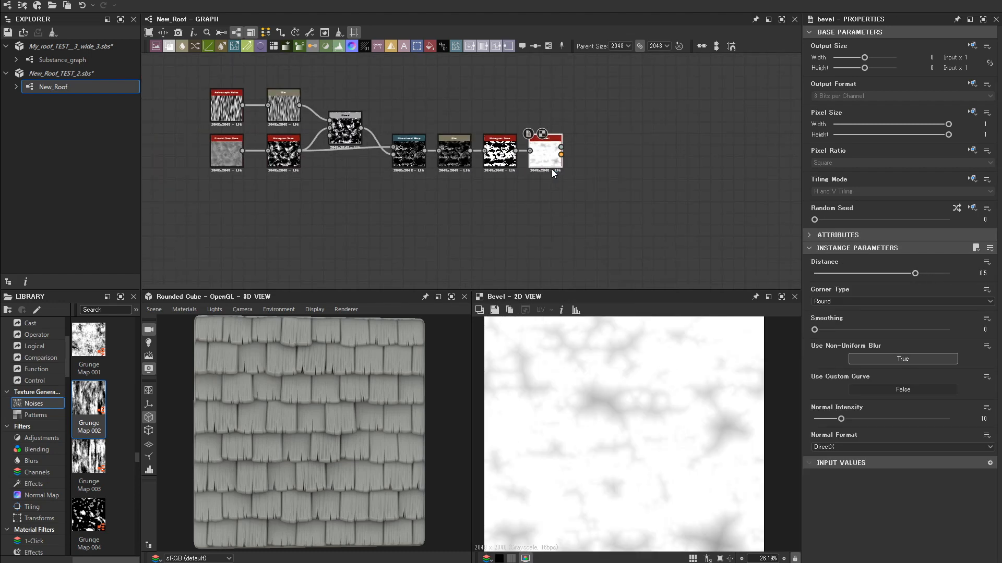
pyautogui.moveTo(919, 274); pyautogui.dragTo(884, 274)
pyautogui.write('0.01')
pyautogui.press('Return')
pyautogui.scroll(2, 607, 414)
pyautogui.scroll(-3, 607, 414)
pyautogui.scroll(-2, 543, 193)
pyautogui.scroll(2, 562, 196)
# - Add a Directional Warp after the Bevel and connect a new Grunge Leaks node to its intensity input
pyautogui.moveTo(549, 147); pyautogui.dragTo(586, 147)
pyautogui.scroll(2, 540, 89)
pyautogui.press('space')
pyautogui.write('grunge le')
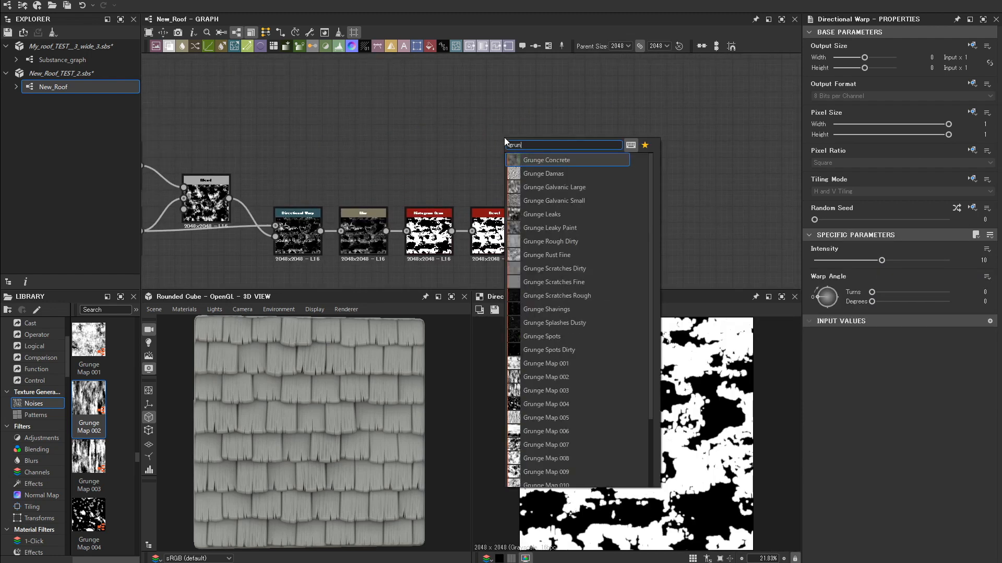
pyautogui.press('Return')
pyautogui.moveTo(504, 139); pyautogui.dragTo(570, 237)
pyautogui.doubleClick(599, 241)
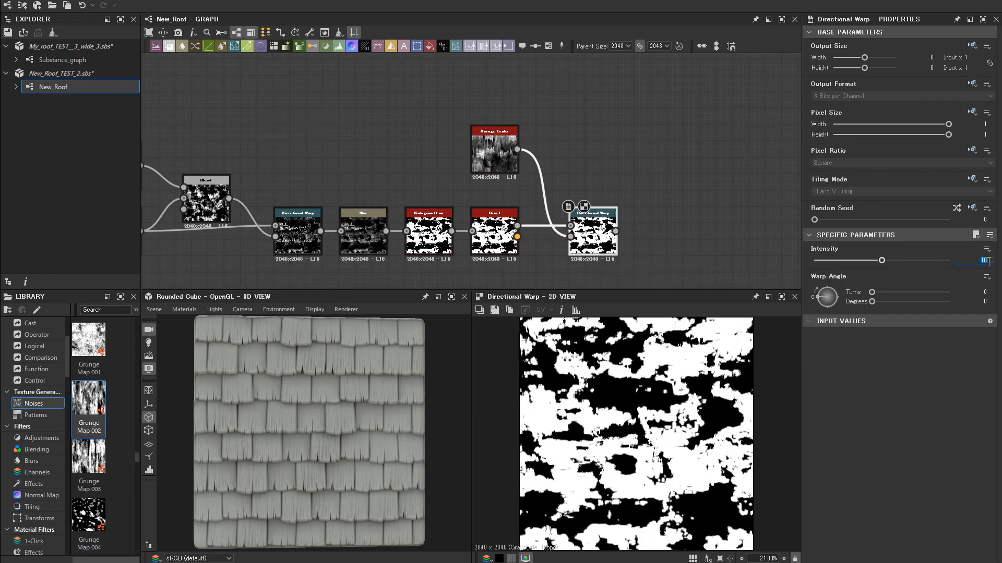
pyautogui.scroll(-2, 658, 193)
# - Add an Invert Grayscale node after the Grunge Leaks-driven Directional Warp
pyautogui.press('space')
pyautogui.write('invert')
pyautogui.press('Return')
pyautogui.scroll(3, 663, 224)
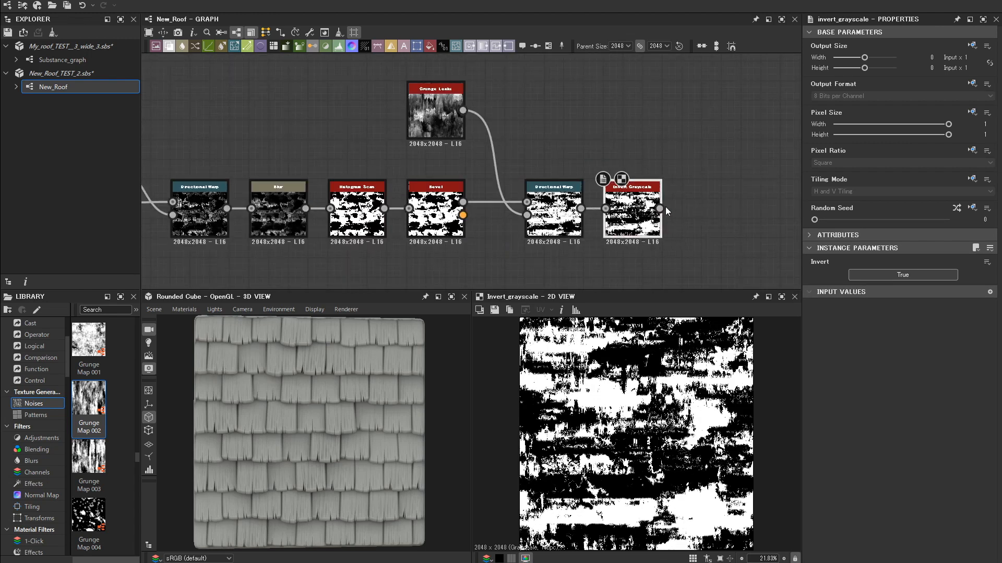
# - Add a Bevel after the Invert Grayscale node and set its Distance to -0.02
pyautogui.press('space')
pyautogui.write('bevel')
pyautogui.press('Return')
pyautogui.moveTo(915, 274); pyautogui.dragTo(883, 274)
pyautogui.doubleClick(991, 275)
pyautogui.write('-0.021')
pyautogui.press('Return')
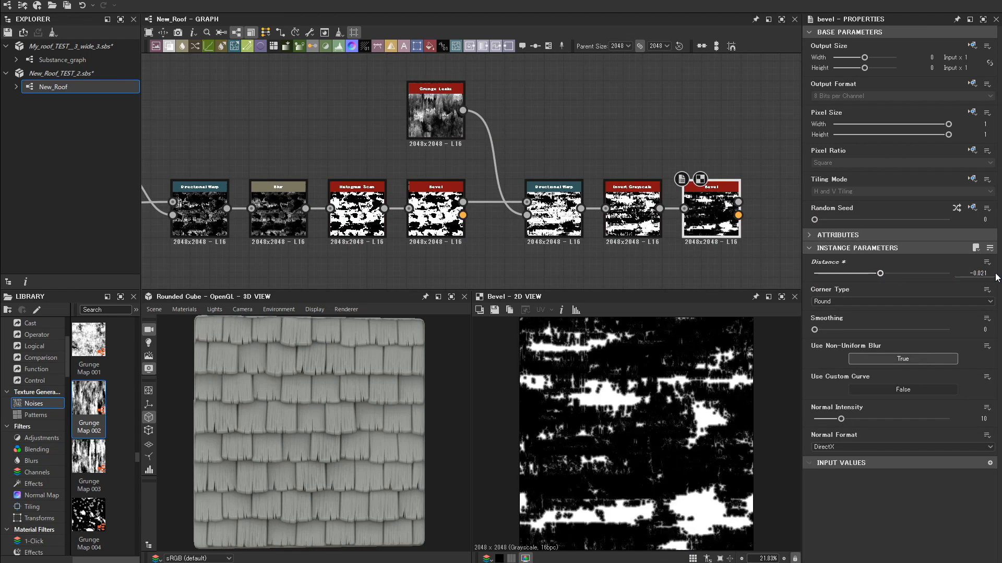
pyautogui.scroll(-6, 455, 172)
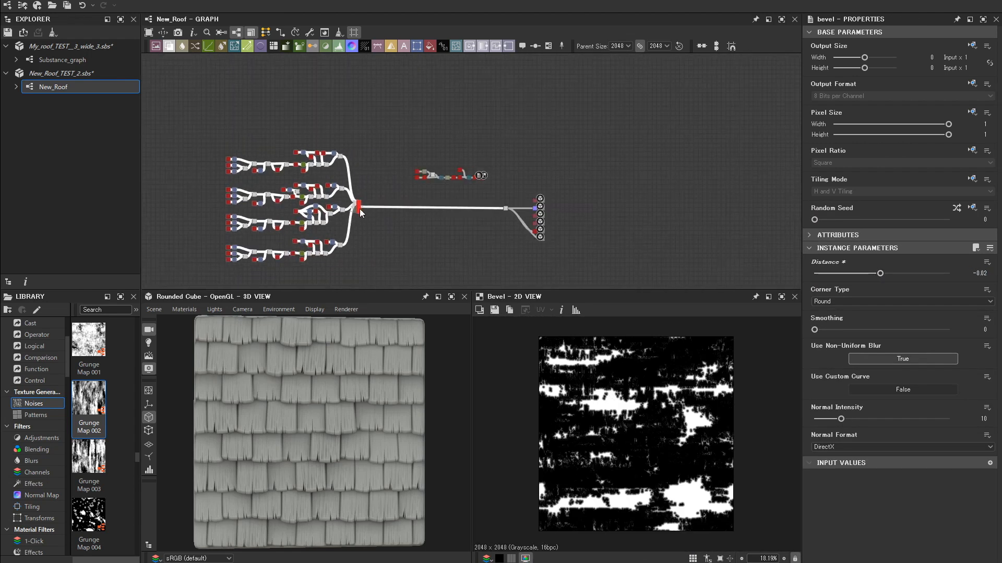
# - Connect an Ambient Occlusion (RTAO) node to the Tile Sampler's output and tune its occlusion with a value of 0.02
pyautogui.moveTo(414, 166); pyautogui.dragTo(392, 184)
pyautogui.scroll(4, 387, 199)
pyautogui.moveTo(387, 199); pyautogui.dragTo(445, 183, button='middle')
pyautogui.scroll(2, 453, 185)
pyautogui.moveTo(226, 223); pyautogui.dragTo(438, 203)
pyautogui.write('rtao')
pyautogui.press('Return')
pyautogui.press('Return')
pyautogui.doubleClick(983, 361)
pyautogui.write('0.02')
pyautogui.press('Return')
pyautogui.scroll(5, 565, 434)
pyautogui.scroll(-1, 468, 190)
# - Add a Directional Warp after the Ambient Occlusion node and connect the last Bevel's height output to its intensity input
pyautogui.moveTo(442, 195); pyautogui.dragTo(462, 195)
pyautogui.moveTo(468, 195); pyautogui.dragTo(404, 229)
pyautogui.write('dir')
pyautogui.press('Return')
pyautogui.scroll(3, 539, 184)
pyautogui.scroll(-1, 538, 183)
pyautogui.moveTo(424, 202); pyautogui.dragTo(551, 189)
pyautogui.scroll(2, 597, 134)
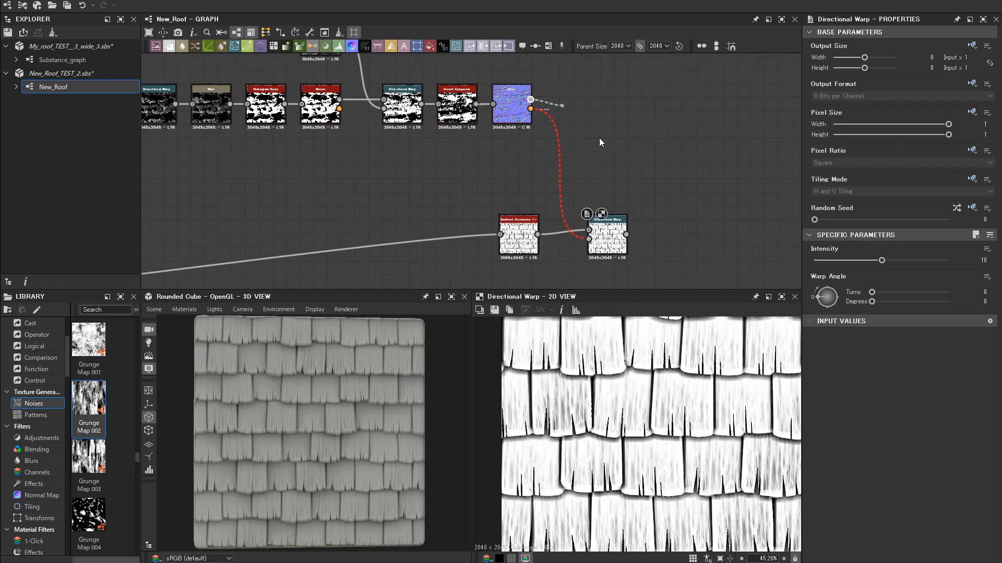
# - Add a Blur with low Intensity after the Directional Warp that follows the Ambient Occlusion
pyautogui.moveTo(627, 234); pyautogui.dragTo(664, 245)
pyautogui.write('blur')
pyautogui.press('Return')
pyautogui.scroll(2, 428, 109)
pyautogui.moveTo(428, 108); pyautogui.dragTo(405, 109, button='middle')
pyautogui.scroll(-3, 532, 168)
pyautogui.moveTo(597, 196); pyautogui.dragTo(649, 203)
pyautogui.click(818, 260)
pyautogui.scroll(3, 641, 186)
pyautogui.click(484, 210)
# - Add a Histogram Scan after this Blur, with Position about 0.5 and Contrast at 1
pyautogui.click(582, 210)
pyautogui.write('his')
pyautogui.click(696, 236)
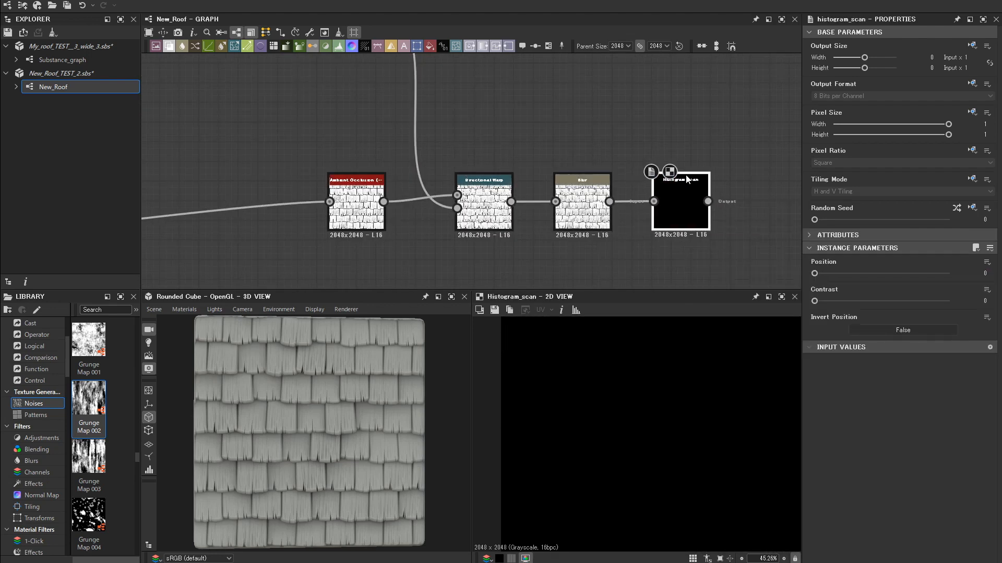
pyautogui.moveTo(814, 273); pyautogui.dragTo(882, 273)
pyautogui.moveTo(814, 301); pyautogui.dragTo(949, 301)
pyautogui.scroll(-2, 639, 222)
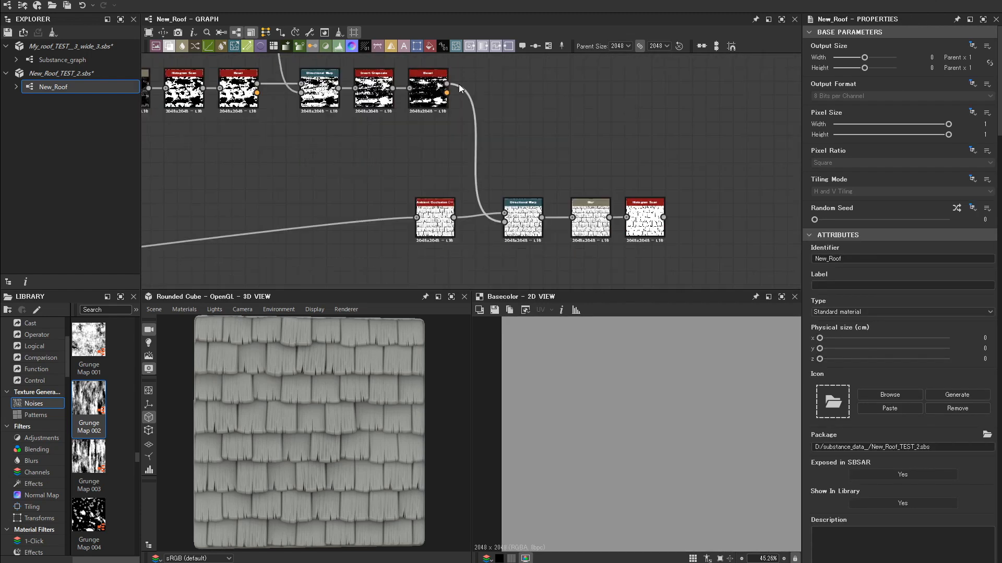
# - Blend the final Histogram Scan with the Tile Sampler output using the Subtract blending mode
pyautogui.scroll(1, 528, 220)
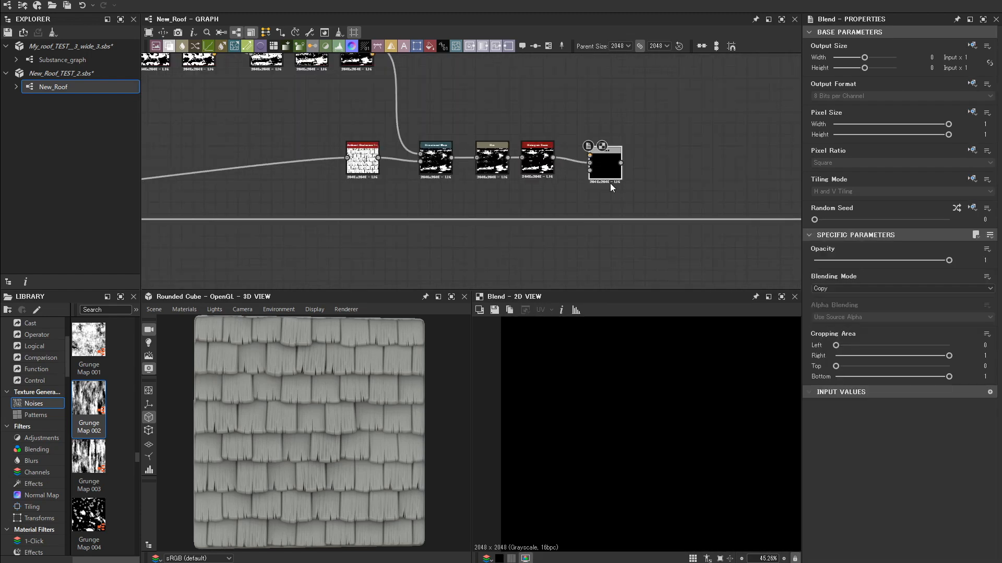
pyautogui.click(816, 288)
pyautogui.click(822, 296)
pyautogui.scroll(-2, 681, 234)
pyautogui.scroll(2, 637, 177)
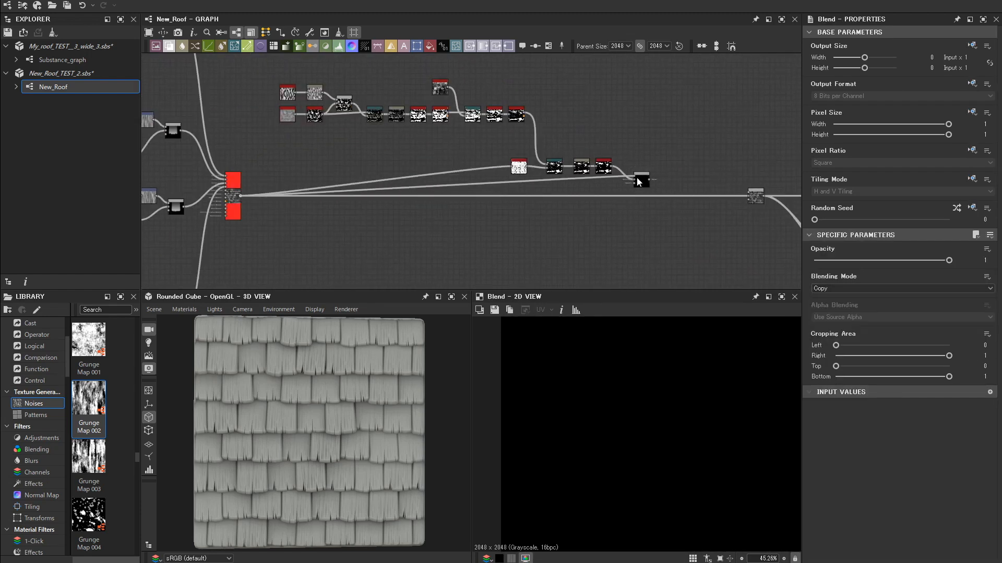
pyautogui.click(637, 182)
pyautogui.scroll(3, 643, 189)
pyautogui.click(838, 289)
pyautogui.click(839, 306)
pyautogui.scroll(3, 626, 172)
pyautogui.click(850, 289)
pyautogui.click(850, 312)
pyautogui.scroll(-4, 522, 188)
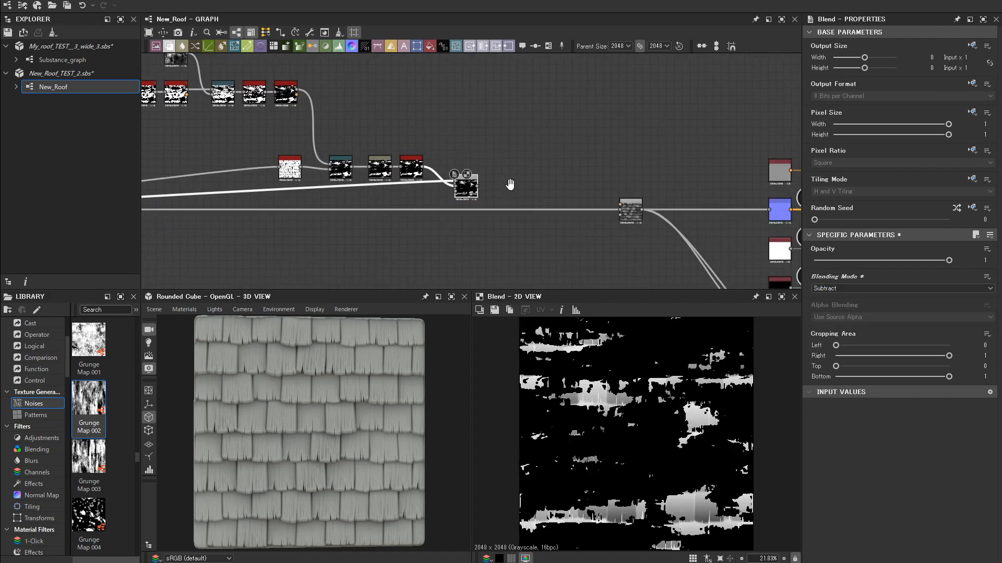
# - Set the Subtract Blend's Opacity to 0.01
pyautogui.moveTo(510, 184); pyautogui.dragTo(499, 154, button='middle')
pyautogui.scroll(-3, 481, 181)
pyautogui.scroll(2, 559, 184)
pyautogui.hotkey('ctrl', 'z')
pyautogui.scroll(3, 499, 154)
pyautogui.click(827, 260)
pyautogui.doubleClick(673, 166)
pyautogui.doubleClick(983, 261)
pyautogui.write('0.01')
# - Connect the Tile Sampler's output to the Subtract Blend's background input
pyautogui.scroll(3, 699, 170)
pyautogui.scroll(-8, 699, 171)
pyautogui.scroll(5, 509, 175)
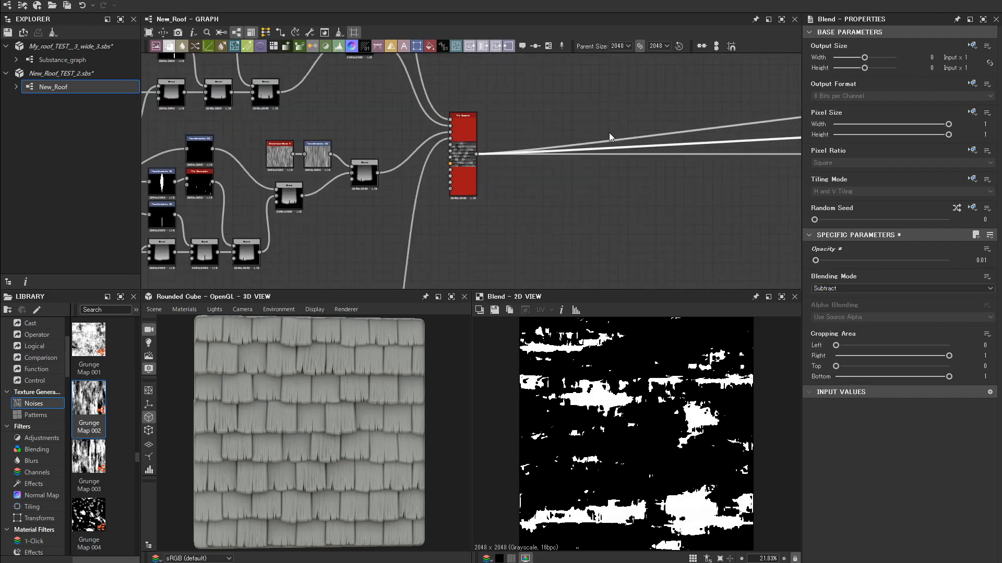
pyautogui.scroll(4, 324, 428)
pyautogui.moveTo(514, 206); pyautogui.dragTo(638, 240, button='middle')
pyautogui.moveTo(175, 205); pyautogui.dragTo(690, 193)
# - Move the output connections from the old blend before the material outputs to the Subtract Blend, and delete the old node
pyautogui.moveTo(772, 208); pyautogui.dragTo(503, 151, button='middle')
pyautogui.keyDown('shift'); pyautogui.moveTo(534, 147); pyautogui.dragTo(439, 134); pyautogui.keyUp('shift')
pyautogui.scroll(1, 514, 151)
pyautogui.scroll(-2, 514, 154)
pyautogui.keyDown('shift'); pyautogui.moveTo(532, 148); pyautogui.dragTo(452, 136); pyautogui.keyUp('shift')
pyautogui.click(524, 150)
pyautogui.press('Delete')
pyautogui.scroll(4, 333, 389)
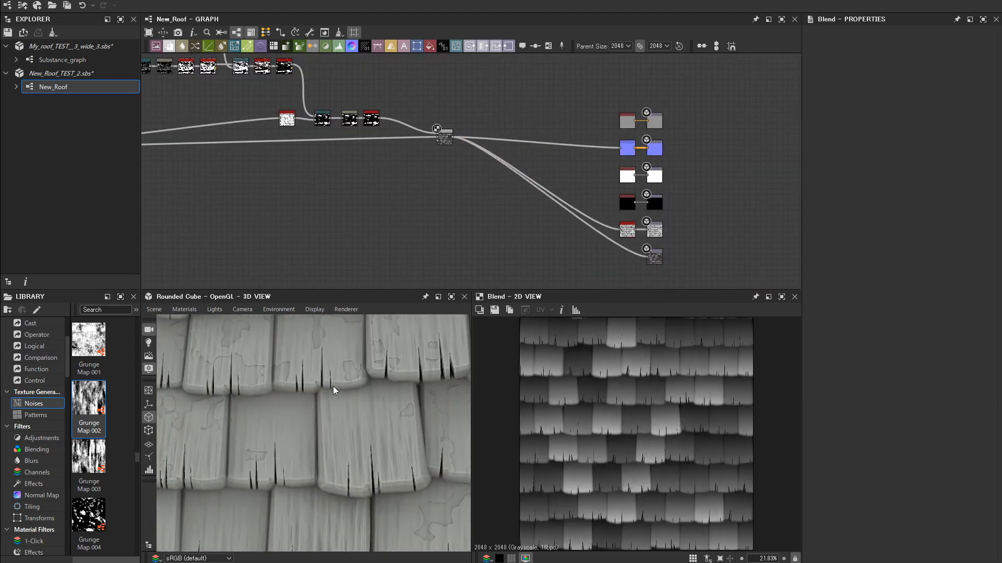
# - Examine the chipped surface detail on the shingles in the 3D preview and the Subtract Blend's settings
pyautogui.moveTo(333, 389); pyautogui.dragTo(313, 412)
pyautogui.moveTo(375, 178); pyautogui.dragTo(480, 226, button='middle')
pyautogui.scroll(3, 469, 195)
pyautogui.scroll(-3, 299, 408)
pyautogui.scroll(-1, 300, 407)
pyautogui.scroll(8, 595, 418)
pyautogui.scroll(-2, 594, 417)
pyautogui.scroll(3, 313, 417)
pyautogui.scroll(4, 626, 182)
pyautogui.moveTo(502, 229); pyautogui.dragTo(583, 237)
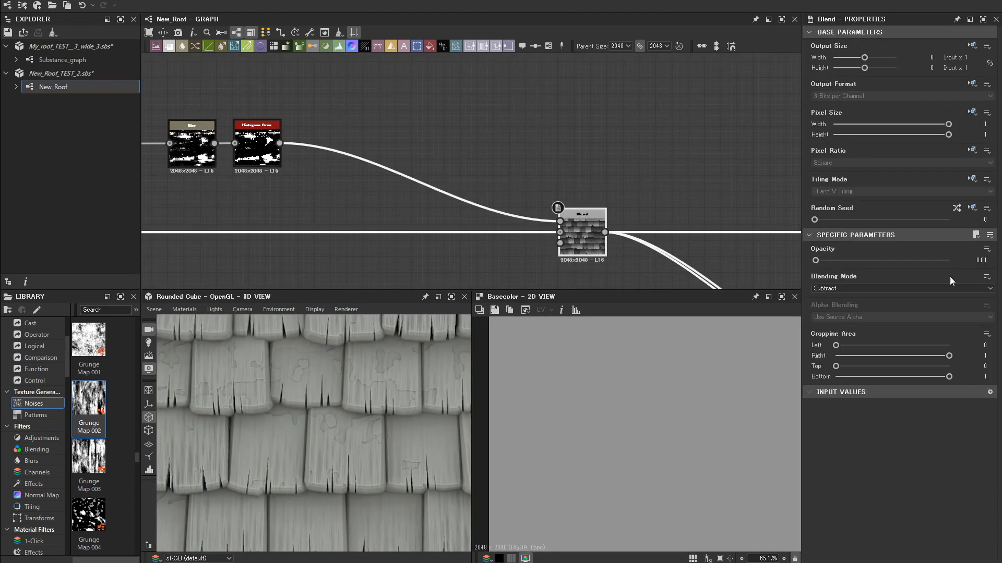
pyautogui.scroll(-5, 268, 367)
pyautogui.moveTo(374, 439); pyautogui.dragTo(334, 417)
# - Add a Normal node fed by the Tile Sampler's output and set its Intensity to 2
pyautogui.scroll(-5, 443, 252)
pyautogui.moveTo(443, 252); pyautogui.dragTo(633, 188, button='middle')
pyautogui.scroll(3, 245, 183)
pyautogui.moveTo(237, 180); pyautogui.dragTo(270, 252)
pyautogui.click(302, 381)
pyautogui.scroll(-1, 329, 248)
pyautogui.write('2')
pyautogui.press('Return')
pyautogui.scroll(-3, 332, 171)
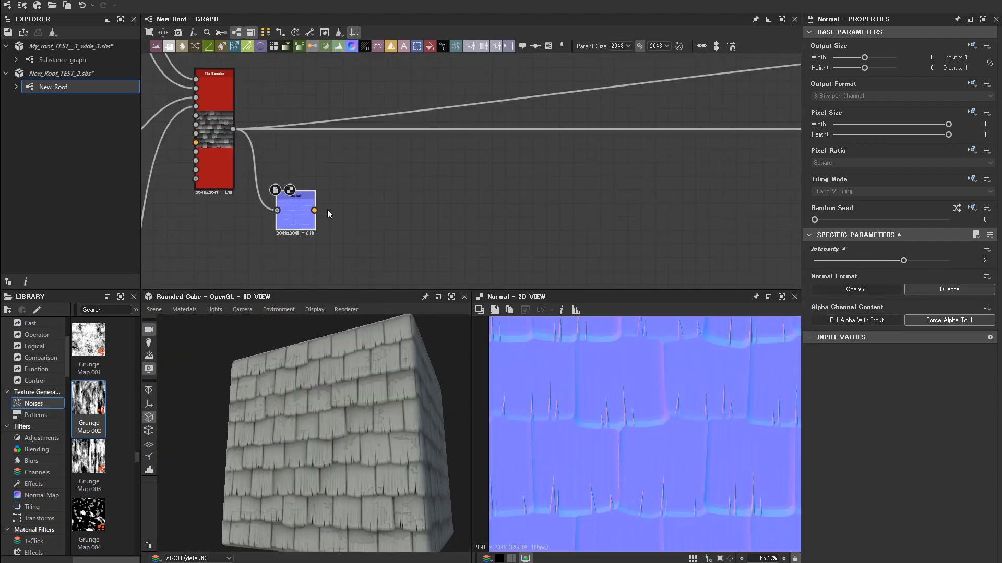
# - Split the Normal output with an RGBA Split and feed its green channel into a Histogram Scan
pyautogui.scroll(5, 409, 192)
pyautogui.write('rgb')
pyautogui.moveTo(335, 206); pyautogui.dragTo(450, 204)
pyautogui.click(394, 257)
pyautogui.scroll(2, 349, 210)
pyautogui.write('scan')
pyautogui.click(472, 223)
# - Raise the new Histogram Scan's Position to the middle of its range and its Contrast to 1
pyautogui.click(882, 273)
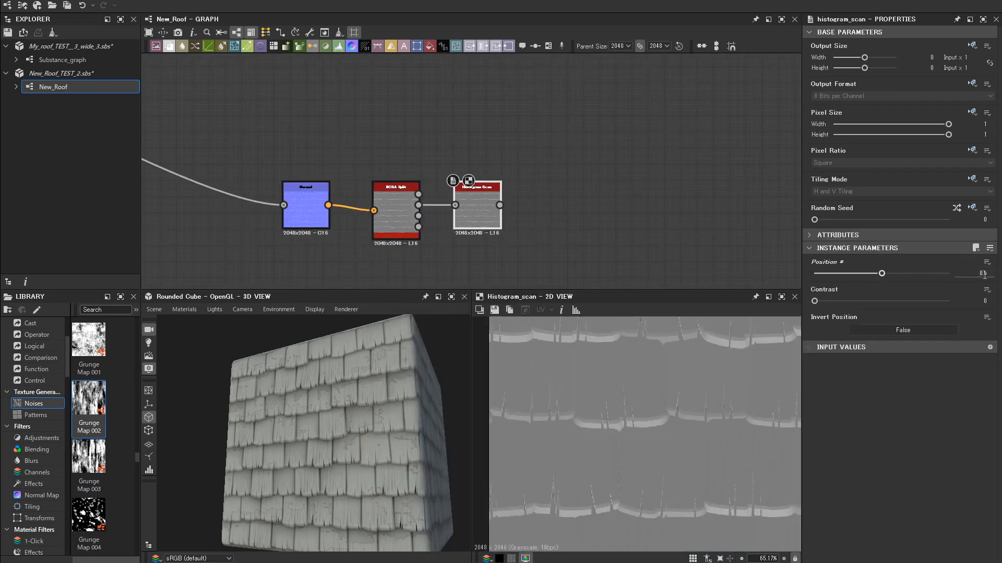
pyautogui.scroll(-3, 500, 232)
pyautogui.moveTo(814, 301); pyautogui.dragTo(949, 301)
pyautogui.press('f')
pyautogui.scroll(2, 447, 227)
# - Add an Invert Grayscale node after the green channel's Histogram Scan
pyautogui.moveTo(447, 227); pyautogui.dragTo(371, 219, button='middle')
pyautogui.scroll(5, 339, 391)
pyautogui.scroll(-1, 464, 218)
pyautogui.moveTo(440, 207); pyautogui.dragTo(475, 205)
pyautogui.write('inv')
pyautogui.click(496, 228)
# - Add a Perlin Noise, connect it to a Histogram Scan, and raise the scan's Position to the middle of its range
pyautogui.press('space')
pyautogui.write('perlin')
pyautogui.press('Return')
pyautogui.moveTo(400, 145); pyautogui.dragTo(475, 152)
pyautogui.write('scan')
pyautogui.press('Return')
pyautogui.click(882, 273)
# - Blend the inverted edge mask as background with the scanned Perlin Noise as foreground, using Add (Linear Dodge)
pyautogui.moveTo(497, 206); pyautogui.dragTo(527, 181)
pyautogui.write('blend')
pyautogui.press('Return')
pyautogui.moveTo(498, 138); pyautogui.dragTo(529, 170)
pyautogui.click(836, 289)
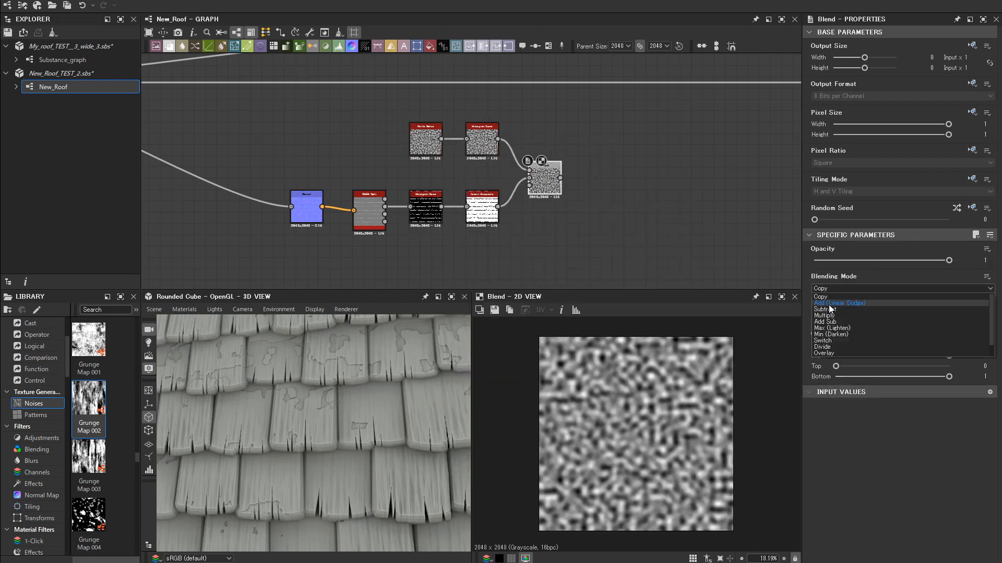
pyautogui.click(832, 306)
# - Set the Contrast of the Perlin Noise's Histogram Scan to 1 and preview the Add Blend
pyautogui.scroll(3, 614, 383)
pyautogui.doubleClick(576, 188)
pyautogui.scroll(1, 576, 189)
pyautogui.moveTo(576, 189)
pyautogui.mouseDown(button='middle')
pyautogui.moveTo(629, 166)
pyautogui.moveTo(589, 184)
pyautogui.mouseUp(button='middle')
pyautogui.scroll(7, 588, 183)
pyautogui.click(496, 174)
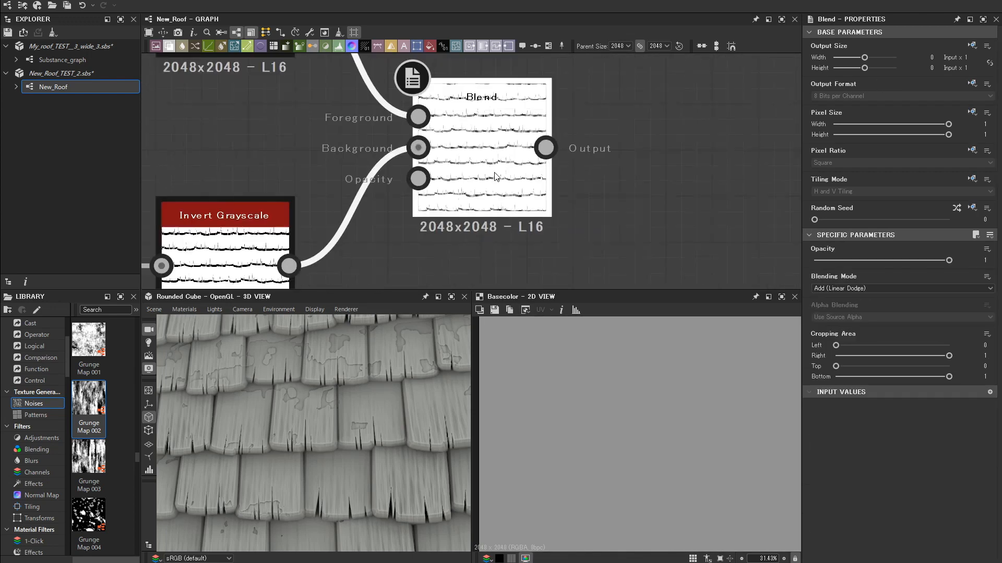
pyautogui.doubleClick(579, 162)
pyautogui.moveTo(574, 131); pyautogui.dragTo(699, 237, button='middle')
pyautogui.click(412, 118)
pyautogui.moveTo(814, 299); pyautogui.dragTo(950, 299)
pyautogui.doubleClick(637, 261)
# - Add an Invert Grayscale node after the Add Blend
pyautogui.scroll(-6, 637, 261)
pyautogui.moveTo(691, 282); pyautogui.dragTo(577, 182, button='middle')
pyautogui.moveTo(533, 154); pyautogui.dragTo(676, 148)
pyautogui.write('invert')
pyautogui.press('Return')
# - Add a Slope Blur Grayscale after the inverted blend and connect the Tile Sampler's output to its slope input
pyautogui.scroll(2, 599, 168)
pyautogui.write('slope')
pyautogui.press('Return')
pyautogui.scroll(-6, 589, 134)
pyautogui.moveTo(566, 126); pyautogui.dragTo(559, 193, button='middle')
pyautogui.moveTo(163, 143); pyautogui.dragTo(495, 187)
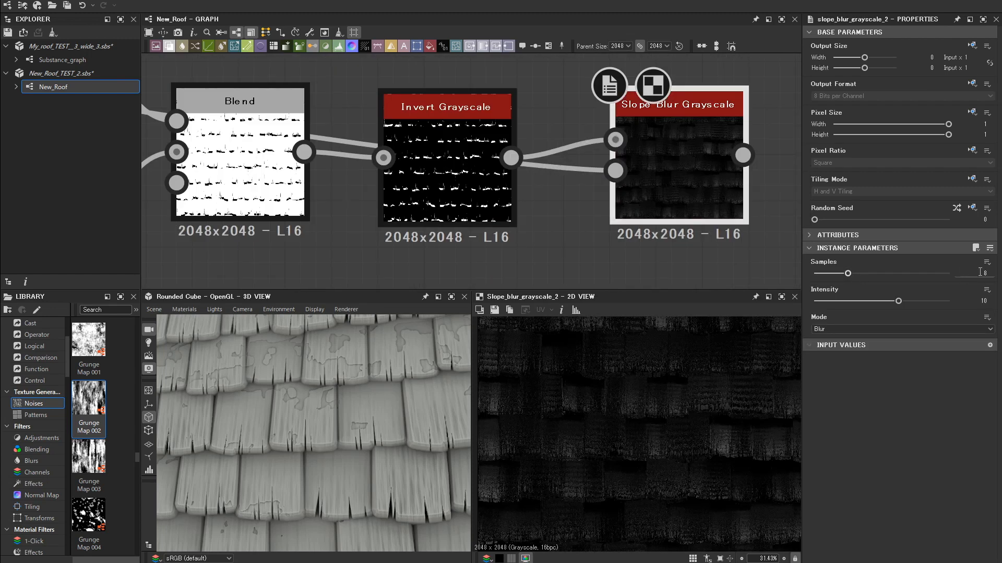
# - Set the Slope Blur Grayscale's Samples to the maximum and its Intensity to 0.3
pyautogui.moveTo(848, 273); pyautogui.dragTo(954, 274)
pyautogui.doubleClick(983, 301)
pyautogui.write('0.3')
pyautogui.press('Return')
# - Add a Blur node after the Slope Blur Grayscale and line up the nodes in this chain
pyautogui.scroll(-2, 576, 197)
pyautogui.moveTo(576, 197); pyautogui.dragTo(451, 199, button='middle')
pyautogui.moveTo(567, 169); pyautogui.dragTo(604, 174)
pyautogui.click(634, 223)
pyautogui.moveTo(662, 157); pyautogui.dragTo(663, 125)
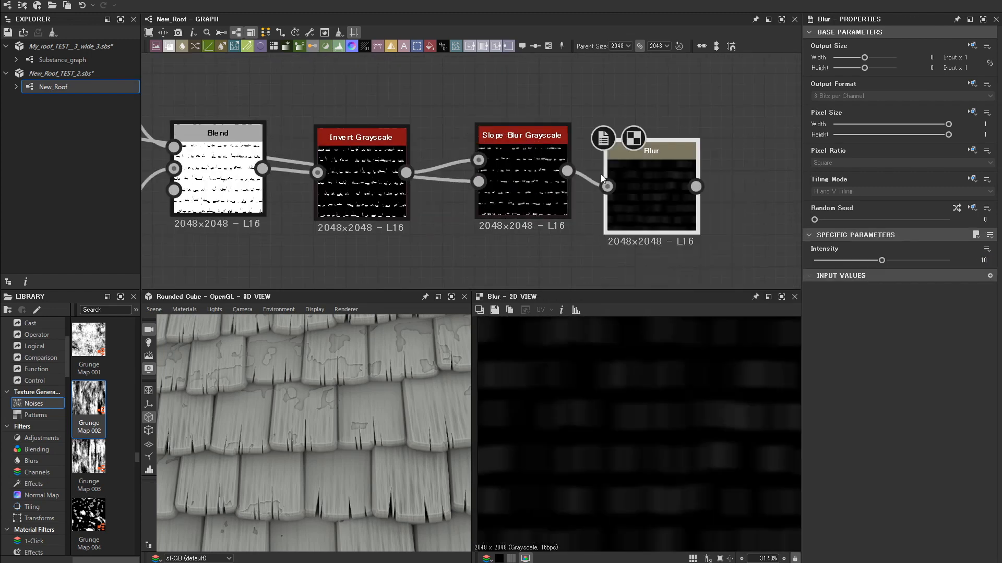
pyautogui.moveTo(360, 151); pyautogui.dragTo(360, 168)
# - Set the Blur's Intensity to 0.25 and check the softened edge mask up close
pyautogui.moveTo(279, 127); pyautogui.dragTo(455, 130, button='middle')
pyautogui.scroll(-2, 455, 157)
pyautogui.doubleClick(989, 261)
pyautogui.write('0.3')
pyautogui.press('Return')
pyautogui.scroll(6, 631, 417)
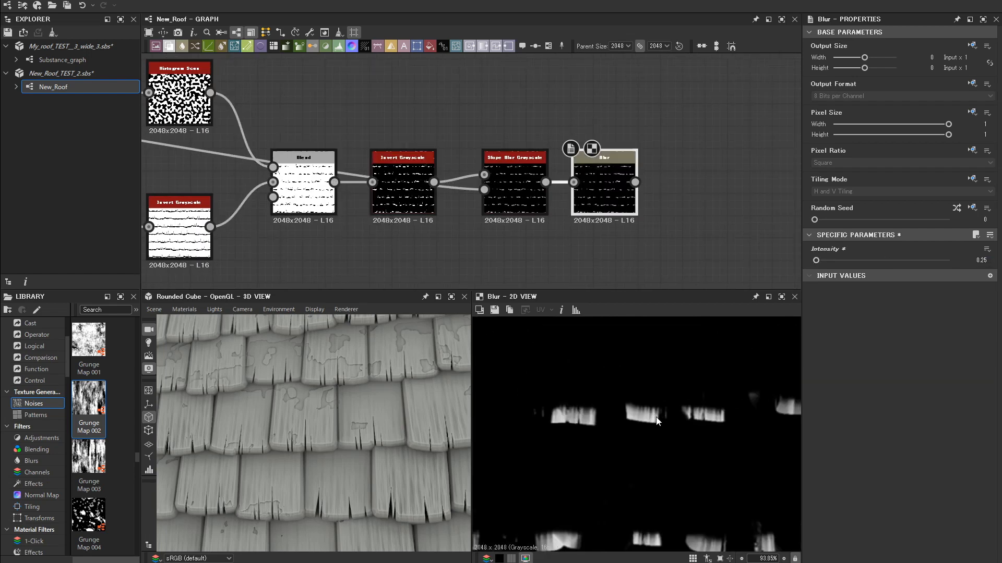
# - Add a Histogram Scan after the Blur with Position 0.9 and Contrast 1
pyautogui.scroll(-2, 666, 179)
pyautogui.moveTo(538, 231); pyautogui.dragTo(560, 233)
pyautogui.write('his')
pyautogui.click(600, 271)
pyautogui.click(986, 275)
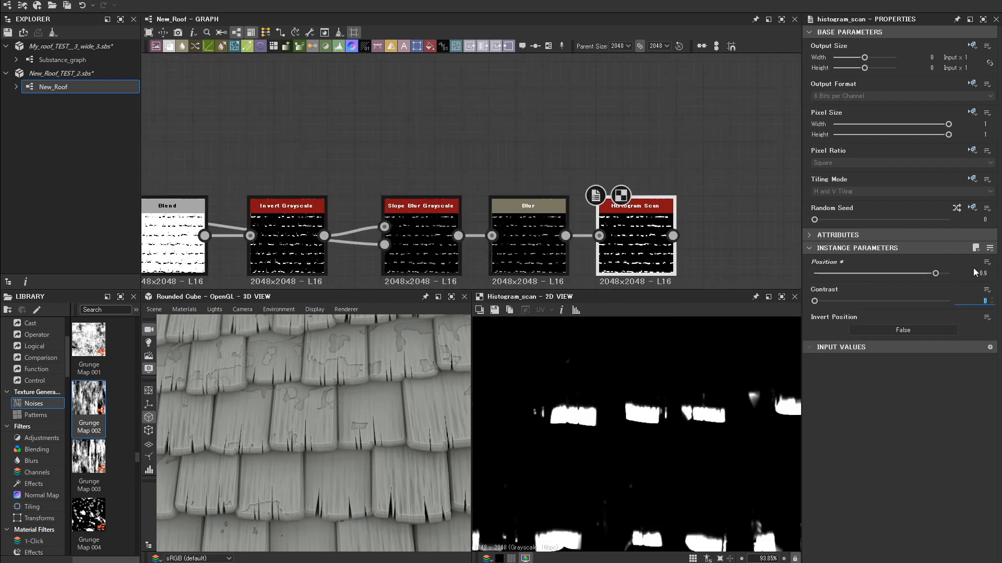
pyautogui.write('1')
pyautogui.press('Return')
pyautogui.press('f')
# - Combine the edge-chip mask and the surface-chip mask in an Add (Linear Dodge) Blend ahead of the Subtract Blend
pyautogui.scroll(-5, 718, 180)
pyautogui.moveTo(769, 183); pyautogui.dragTo(600, 199, button='middle')
pyautogui.scroll(-4, 606, 198)
pyautogui.moveTo(622, 172); pyautogui.dragTo(653, 173)
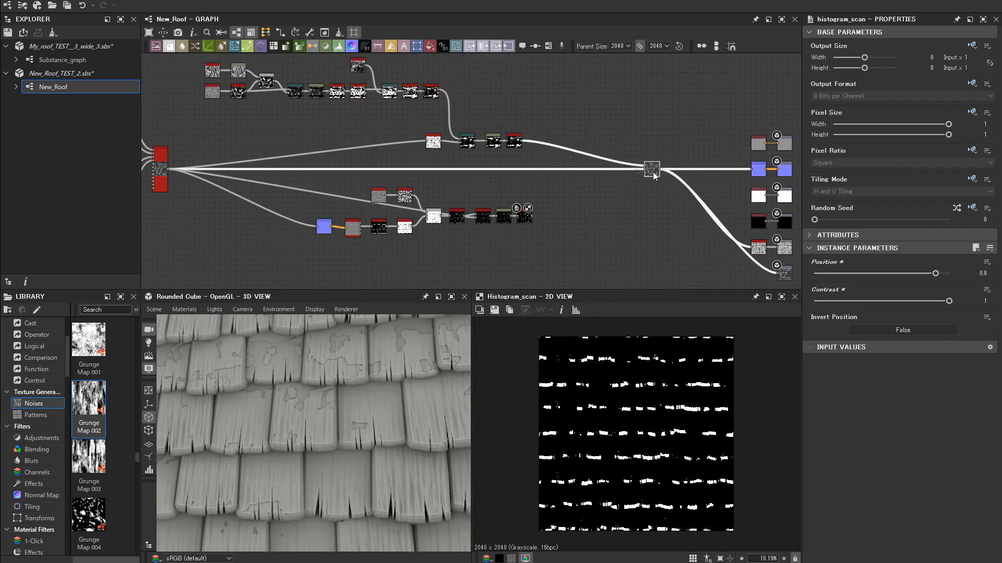
pyautogui.moveTo(532, 216); pyautogui.dragTo(559, 196)
pyautogui.click(584, 230)
pyautogui.scroll(4, 570, 204)
pyautogui.moveTo(569, 204); pyautogui.dragTo(561, 238, button='middle')
pyautogui.click(837, 303)
# - Set the Subtract Blend's Opacity to 0.02 and check the chips on the 3D model
pyautogui.moveTo(662, 192); pyautogui.dragTo(620, 198, button='middle')
pyautogui.scroll(5, 365, 422)
pyautogui.moveTo(392, 462); pyautogui.dragTo(346, 409)
pyautogui.click(981, 260)
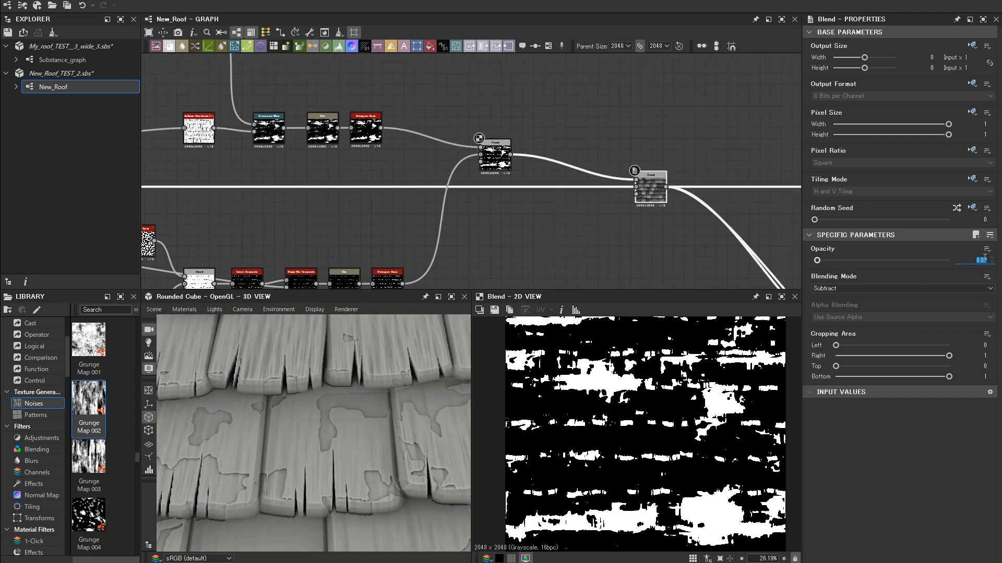
pyautogui.scroll(-5, 376, 394)
pyautogui.moveTo(377, 421); pyautogui.dragTo(346, 454)
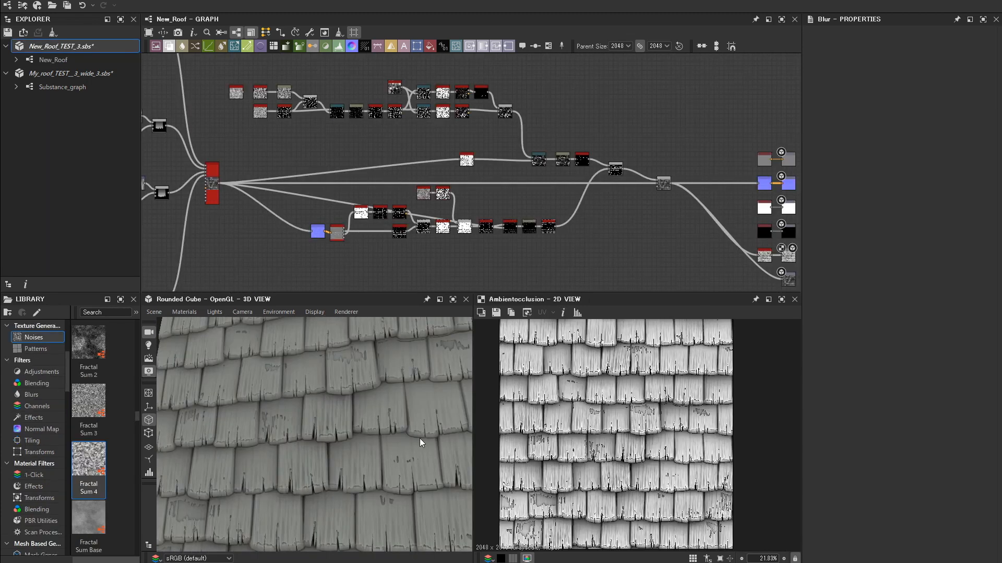
# - Examine the refined chips on the 3D shingles and the extended mask chains in the graph
pyautogui.moveTo(308, 458); pyautogui.dragTo(332, 449)
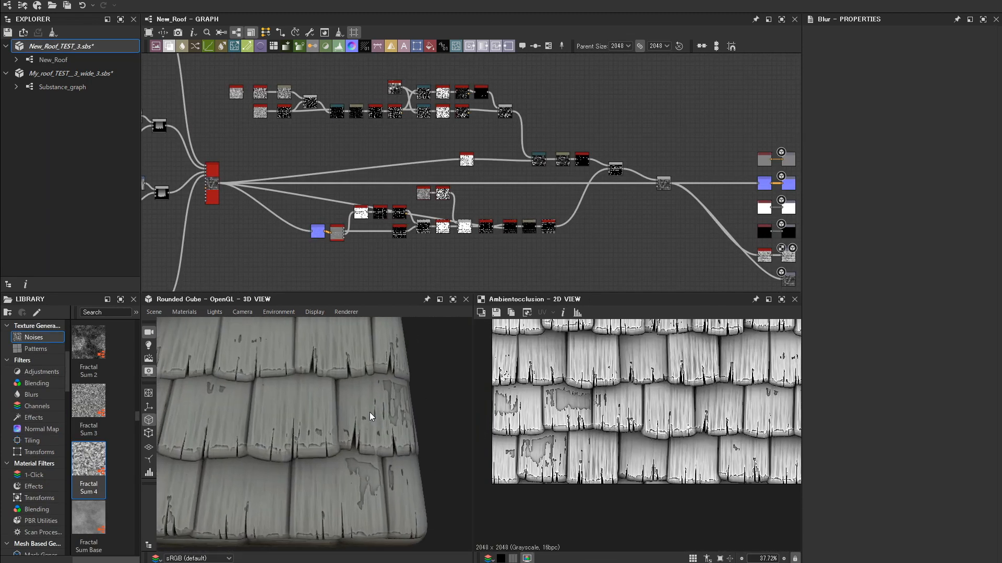
pyautogui.scroll(-3, 334, 448)
pyautogui.scroll(7, 402, 247)
pyautogui.moveTo(403, 246); pyautogui.dragTo(693, 271, button='middle')
pyautogui.scroll(1, 599, 240)
pyautogui.scroll(-4, 626, 256)
pyautogui.moveTo(751, 230); pyautogui.dragTo(585, 238, button='middle')
pyautogui.scroll(-3, 626, 230)
pyautogui.moveTo(699, 196); pyautogui.dragTo(471, 225, button='middle')
# - Add a Fractal Sum Base noise in an empty area of the graph
pyautogui.scroll(2, 580, 180)
pyautogui.moveTo(580, 180); pyautogui.dragTo(548, 244, button='middle')
pyautogui.press('space')
pyautogui.write('fra')
pyautogui.press('Down')
pyautogui.press('Down')
pyautogui.press('Down')
pyautogui.press('Down')
pyautogui.press('Down')
pyautogui.press('Return')
# - Preview the Fractal Sum Base and adjust its noise parameters, setting one value to 7
pyautogui.doubleClick(376, 147)
pyautogui.scroll(-3, 939, 415)
pyautogui.moveTo(977, 431); pyautogui.dragTo(987, 459)
pyautogui.doubleClick(982, 513)
pyautogui.write('7')
pyautogui.press('Return')
# - Connect the Fractal Sum Base to both inputs of a new Slope Blur Grayscale and set its Samples to 32
pyautogui.scroll(3, 441, 111)
pyautogui.moveTo(328, 186); pyautogui.dragTo(395, 193)
pyautogui.write('slo')
pyautogui.press('Return')
pyautogui.moveTo(848, 487); pyautogui.dragTo(955, 488)
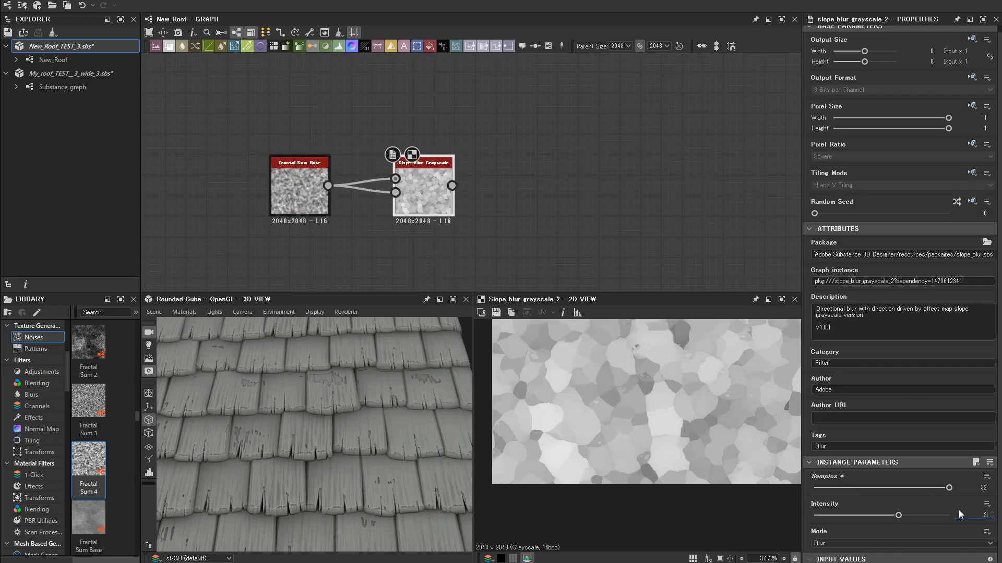
# - Chain a second Slope Blur Grayscale after the first one and align it in the graph
pyautogui.press('space')
pyautogui.write('slo')
pyautogui.press('Return')
pyautogui.moveTo(505, 196); pyautogui.dragTo(507, 218)
# - Add a Clouds 1 noise above the Slope Blur nodes and set its Disorder to 0.34
pyautogui.press('space')
pyautogui.write('cl')
pyautogui.press('Down')
pyautogui.press('Down')
pyautogui.press('Down')
pyautogui.press('Down')
pyautogui.press('Down')
pyautogui.press('Down')
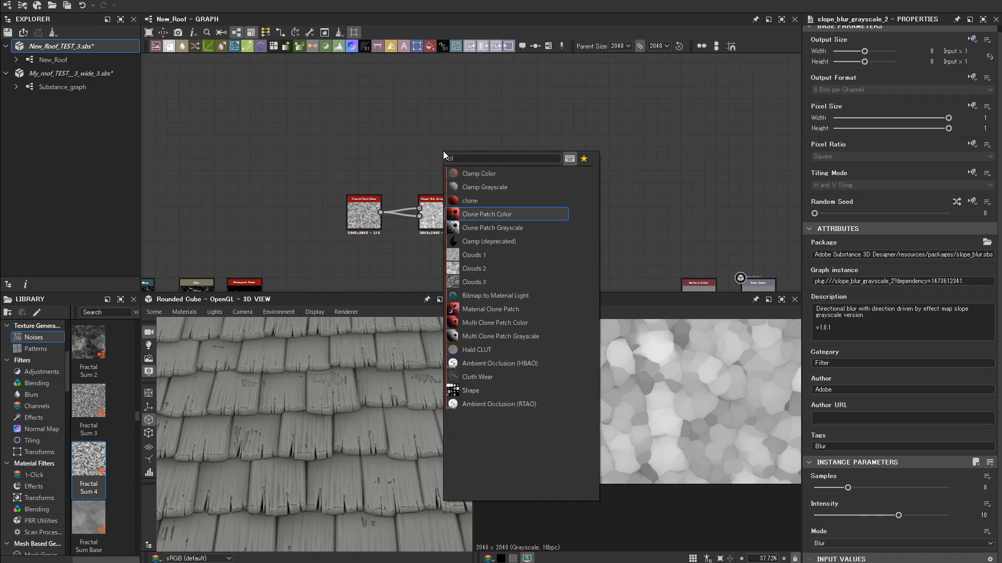
pyautogui.press('Return')
pyautogui.write('0.34')
pyautogui.press('Return')
pyautogui.scroll(3, 475, 222)
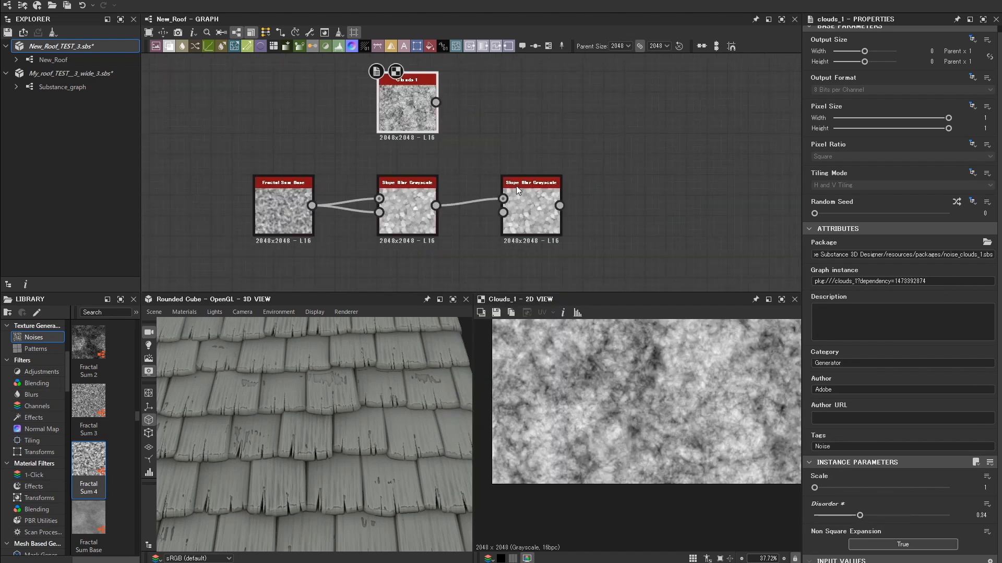
# - Connect Clouds 1 to the slope input of the second Slope Blur Grayscale and set that node's Intensity to 0.5
pyautogui.moveTo(510, 207); pyautogui.dragTo(504, 212)
pyautogui.doubleClick(531, 213)
pyautogui.moveTo(987, 516); pyautogui.dragTo(971, 507)
pyautogui.write('0.5')
pyautogui.press('Return')
# - Add a Gradient Map after the second Slope Blur Grayscale and line up the noise nodes in the graph
pyautogui.scroll(-5, 647, 376)
pyautogui.scroll(-6, 444, 174)
pyautogui.scroll(4, 463, 191)
pyautogui.write('gr')
pyautogui.press('Return')
pyautogui.doubleClick(539, 152)
pyautogui.moveTo(479, 148)
pyautogui.mouseDown()
pyautogui.moveTo(532, 150)
pyautogui.moveTo(474, 151)
pyautogui.mouseUp()
pyautogui.moveTo(373, 150); pyautogui.dragTo(402, 150)
pyautogui.moveTo(374, 92); pyautogui.dragTo(387, 92)
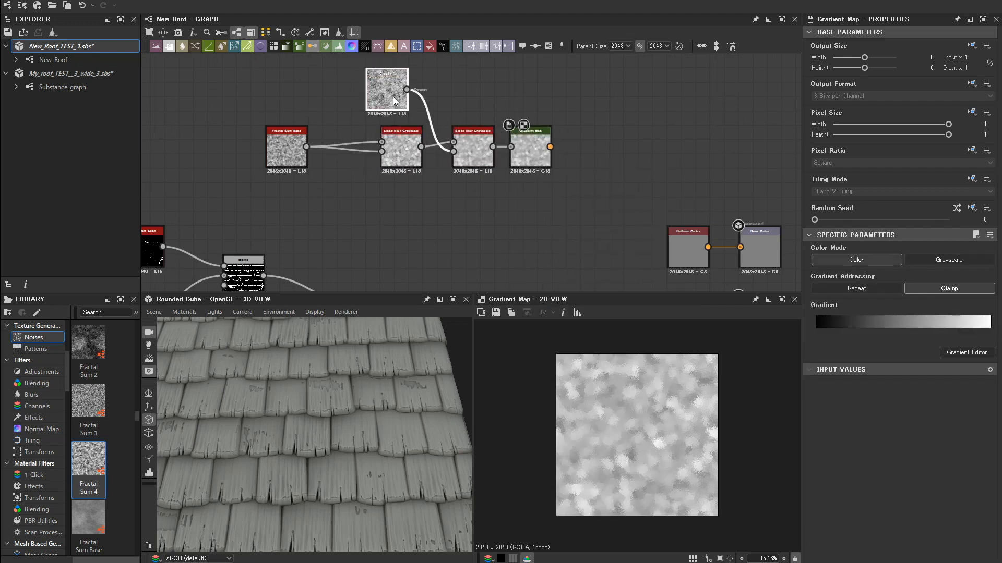
# - Recolour the Gradient Map from dark blue #284567 to a lighter blue using its two end keys
pyautogui.click(963, 326)
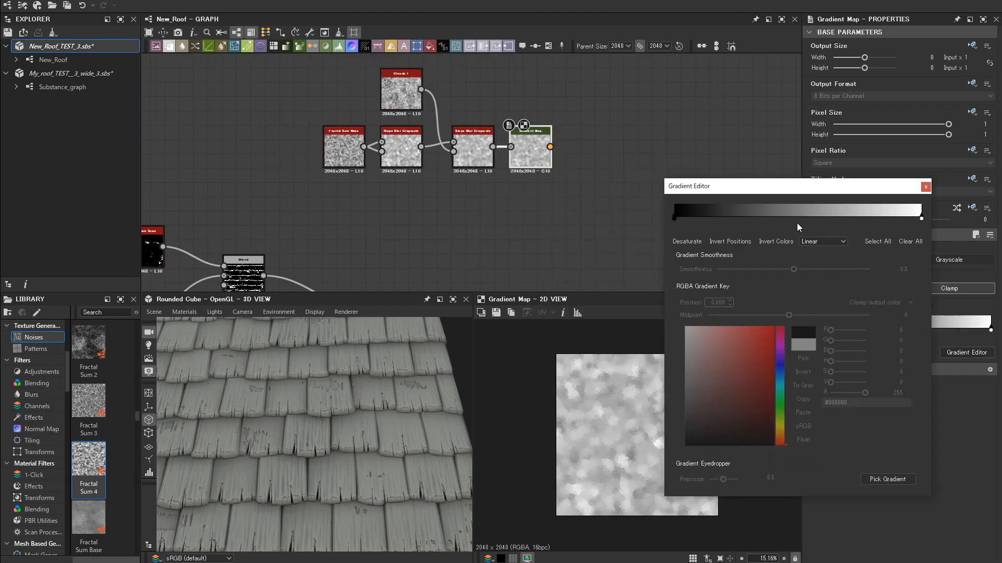
pyautogui.click(780, 375)
pyautogui.click(741, 358)
pyautogui.click(780, 375)
pyautogui.click(739, 397)
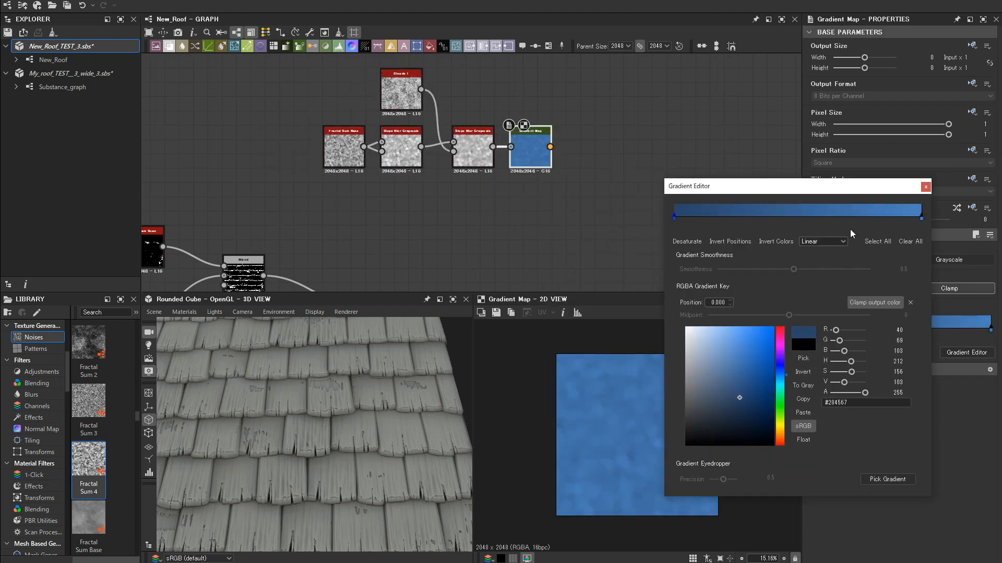
pyautogui.click(926, 187)
# - Connect the blue Gradient Map to the Base Color output and delete the old Uniform Color node
pyautogui.scroll(-3, 436, 189)
pyautogui.moveTo(463, 155); pyautogui.dragTo(585, 215)
pyautogui.click(554, 216)
pyautogui.press('Delete')
# - Insert a Blend node between the blue Gradient Map and the Base Color output
pyautogui.moveTo(504, 186); pyautogui.dragTo(466, 145)
pyautogui.click(492, 157)
pyautogui.press('space')
pyautogui.click(524, 175)
pyautogui.scroll(2, 520, 180)
pyautogui.scroll(-2, 484, 165)
pyautogui.scroll(-2, 484, 165)
# - Add an Invert Grayscale to the combined chip mask and feed it into the colour Blend's opacity input
pyautogui.moveTo(452, 216)
pyautogui.mouseDown(button='middle')
pyautogui.moveTo(431, 183)
pyautogui.moveTo(436, 226)
pyautogui.mouseUp(button='middle')
pyautogui.scroll(1, 422, 212)
pyautogui.moveTo(330, 267); pyautogui.dragTo(376, 211)
pyautogui.write('inv')
pyautogui.press('Return')
pyautogui.scroll(4, 377, 212)
pyautogui.moveTo(421, 254); pyautogui.dragTo(536, 150)
pyautogui.moveTo(535, 150); pyautogui.dragTo(513, 247, button='middle')
pyautogui.moveTo(499, 201); pyautogui.dragTo(499, 144)
# - Duplicate the Directional Noise 4 and Transformation 2D grain nodes and place the copies near the colour Blend
pyautogui.scroll(-5, 594, 125)
pyautogui.moveTo(368, 119); pyautogui.dragTo(461, 147, button='middle')
pyautogui.scroll(4, 271, 187)
pyautogui.moveTo(284, 174); pyautogui.dragTo(345, 192)
pyautogui.hotkey('ctrl', 'c')
pyautogui.scroll(-3, 365, 207)
pyautogui.hotkey('ctrl', 'v')
pyautogui.moveTo(735, 215); pyautogui.dragTo(452, 209, button='middle')
# - Route the copied grain through a Gradient Map into the colour Blend's background input
pyautogui.moveTo(447, 190); pyautogui.dragTo(527, 158)
pyautogui.scroll(5, 538, 175)
pyautogui.moveTo(527, 158); pyautogui.dragTo(529, 190, button='middle')
pyautogui.moveTo(461, 194); pyautogui.dragTo(440, 194)
pyautogui.moveTo(528, 189); pyautogui.dragTo(657, 190)
# - Recolour the grain's Gradient Map in wood browns, with several keys between dark brown and orange, including #a77631 at position 0.120
pyautogui.click(579, 209)
pyautogui.click(966, 353)
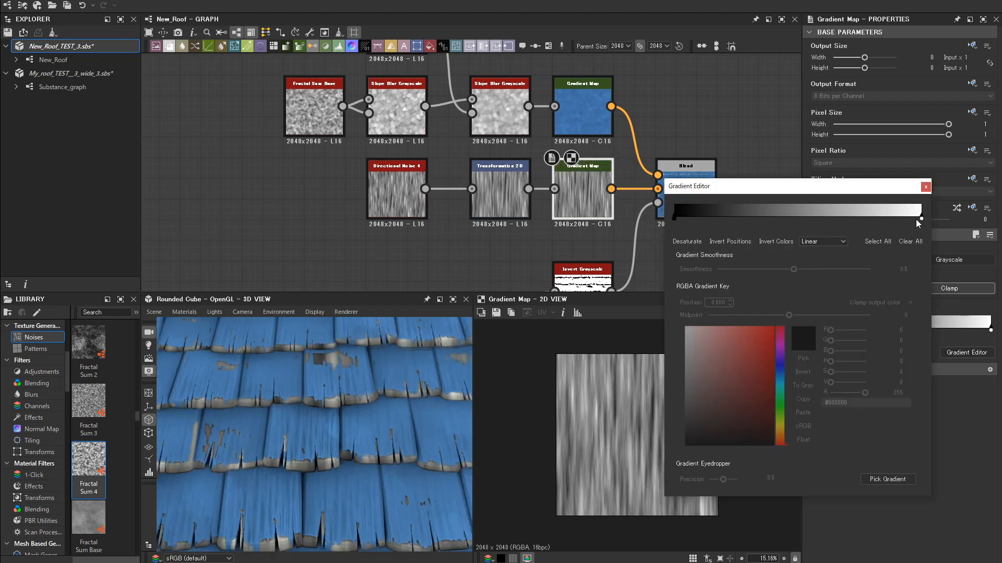
pyautogui.click(921, 218)
pyautogui.click(780, 435)
pyautogui.moveTo(755, 368); pyautogui.dragTo(760, 350)
pyautogui.click(780, 434)
pyautogui.click(750, 388)
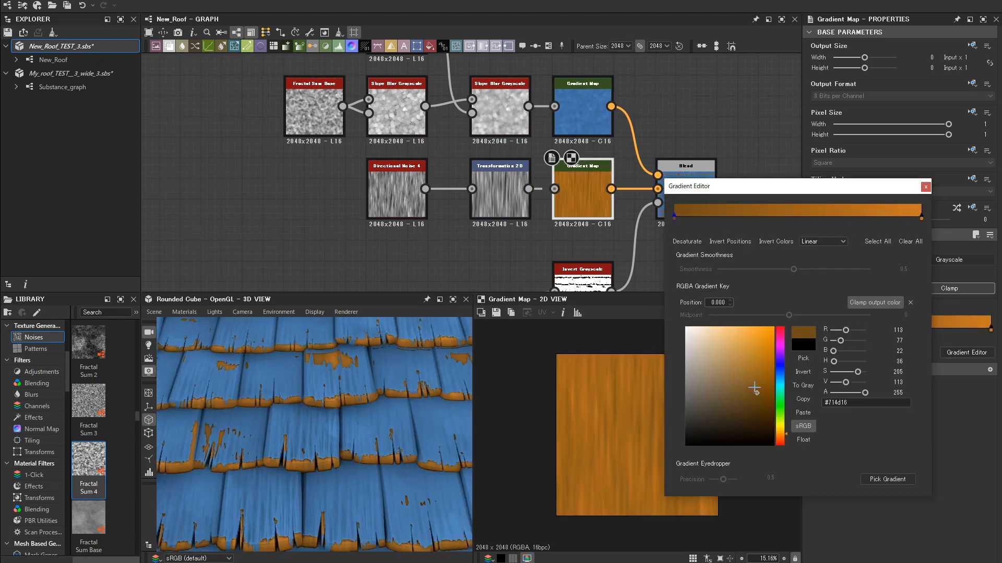
pyautogui.click(757, 385)
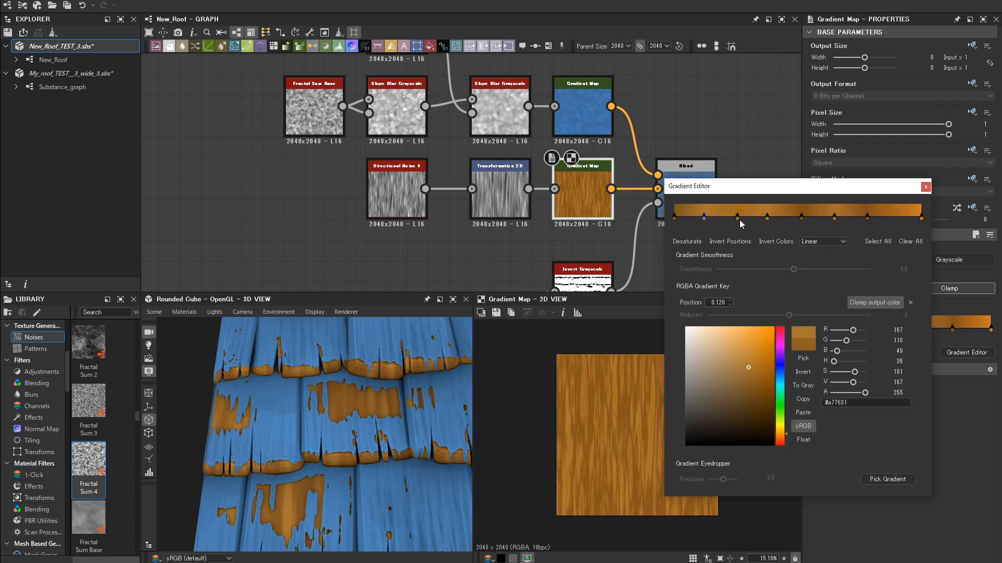
pyautogui.scroll(-8, 380, 381)
pyautogui.scroll(4, 380, 380)
pyautogui.click(926, 186)
# - Compress the copied grain's Transformation 2D horizontally to narrow the wood streaks
pyautogui.scroll(3, 549, 196)
pyautogui.click(480, 192)
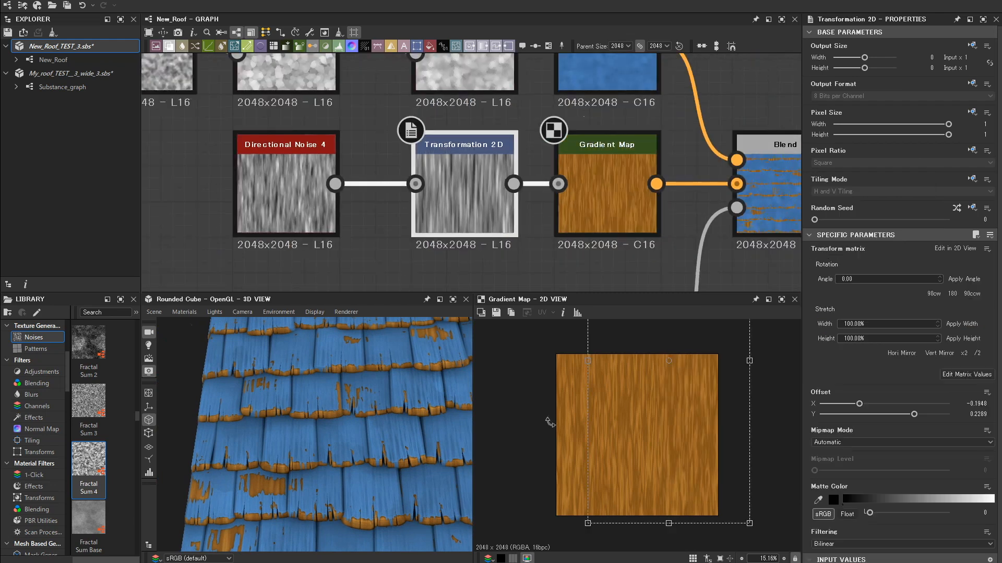
pyautogui.scroll(5, 347, 434)
pyautogui.moveTo(706, 361); pyautogui.dragTo(705, 361)
pyautogui.scroll(-5, 316, 439)
pyautogui.moveTo(285, 485); pyautogui.dragTo(328, 427, button='middle')
pyautogui.scroll(5, 329, 427)
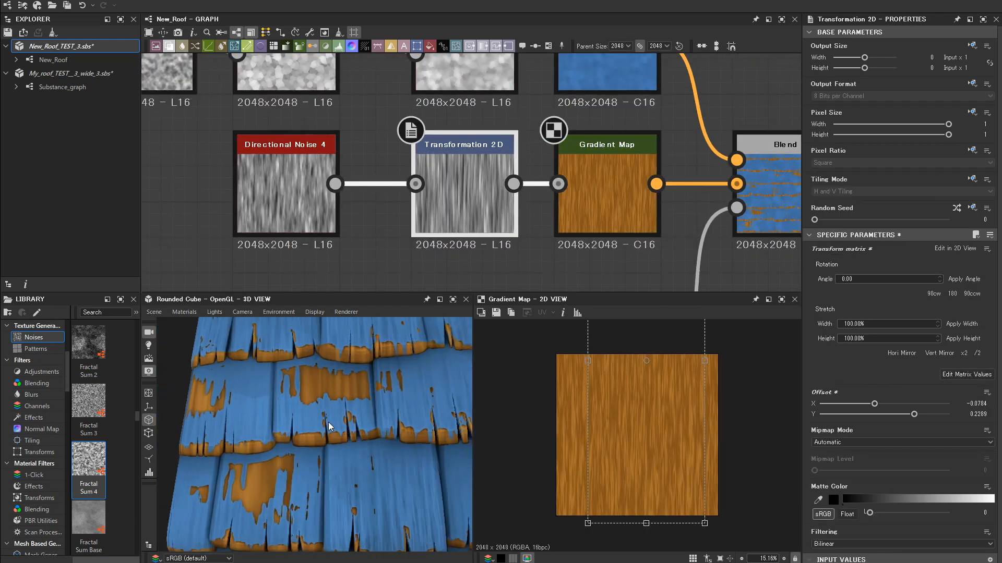
pyautogui.moveTo(693, 361); pyautogui.dragTo(652, 361)
pyautogui.scroll(-5, 324, 447)
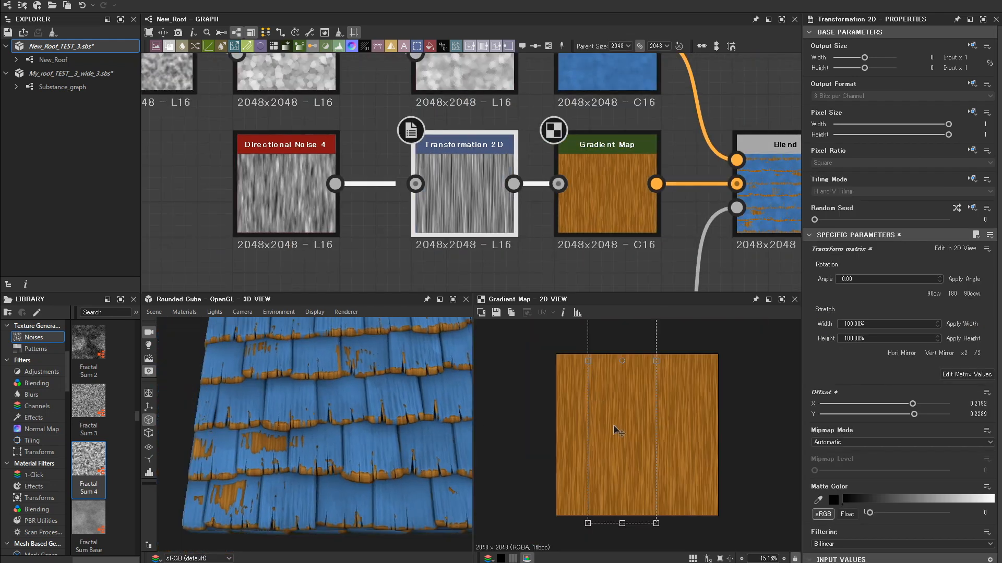
# - Shorten the copied grain's Transformation 2D vertically to make the wood streaks shorter
pyautogui.scroll(-5, 631, 340)
pyautogui.scroll(5, 231, 473)
pyautogui.scroll(3, 626, 343)
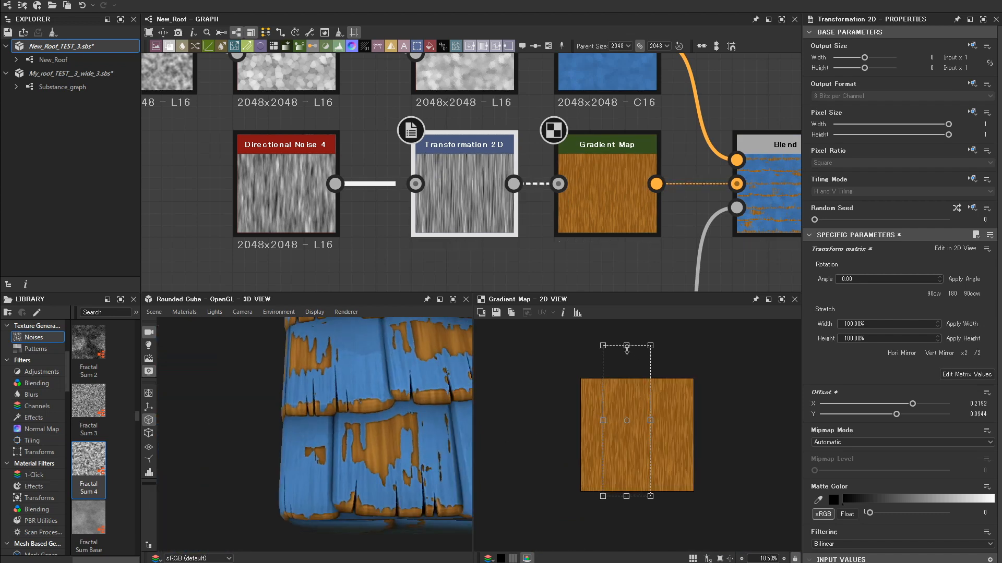
pyautogui.moveTo(627, 370); pyautogui.dragTo(628, 374)
pyautogui.scroll(-5, 335, 483)
# - Examine the blue paint and exposed wood on the shingles from several angles and distances
pyautogui.moveTo(336, 483); pyautogui.dragTo(383, 458)
pyautogui.scroll(4, 382, 459)
pyautogui.scroll(1, 525, 505)
pyautogui.scroll(-3, 365, 418)
pyautogui.scroll(-3, 519, 203)
pyautogui.moveTo(367, 360); pyautogui.dragTo(384, 387)
pyautogui.scroll(-4, 365, 156)
pyautogui.scroll(2, 385, 397)
pyautogui.scroll(1, 470, 219)
# - Set the dark-end key of the chip mask's new Gradient Map to a light grey with a value of 200
pyautogui.moveTo(467, 221); pyautogui.dragTo(474, 195, button='middle')
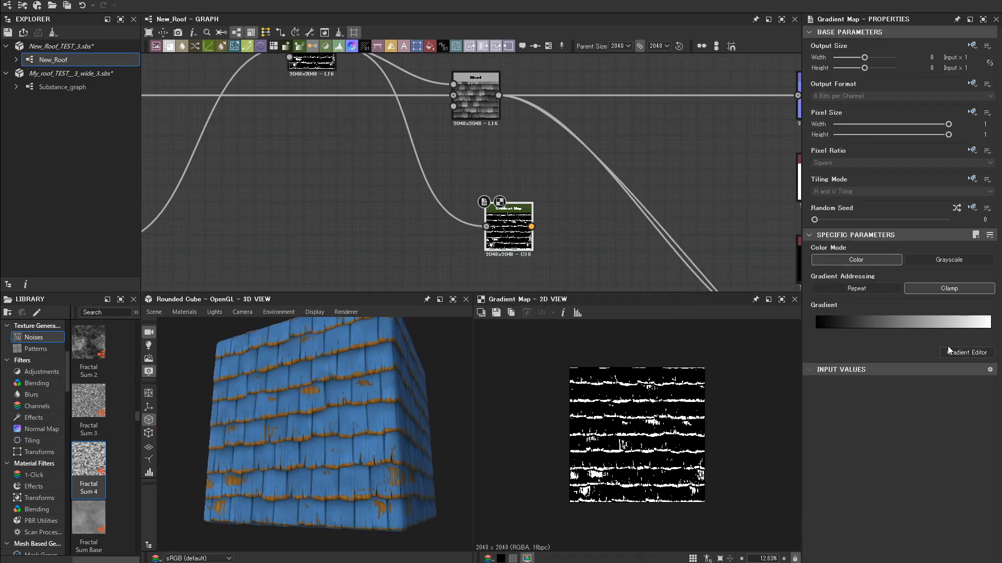
pyautogui.click(966, 352)
pyautogui.moveTo(688, 227); pyautogui.dragTo(685, 245)
pyautogui.click(674, 217)
pyautogui.moveTo(690, 400); pyautogui.dragTo(662, 361)
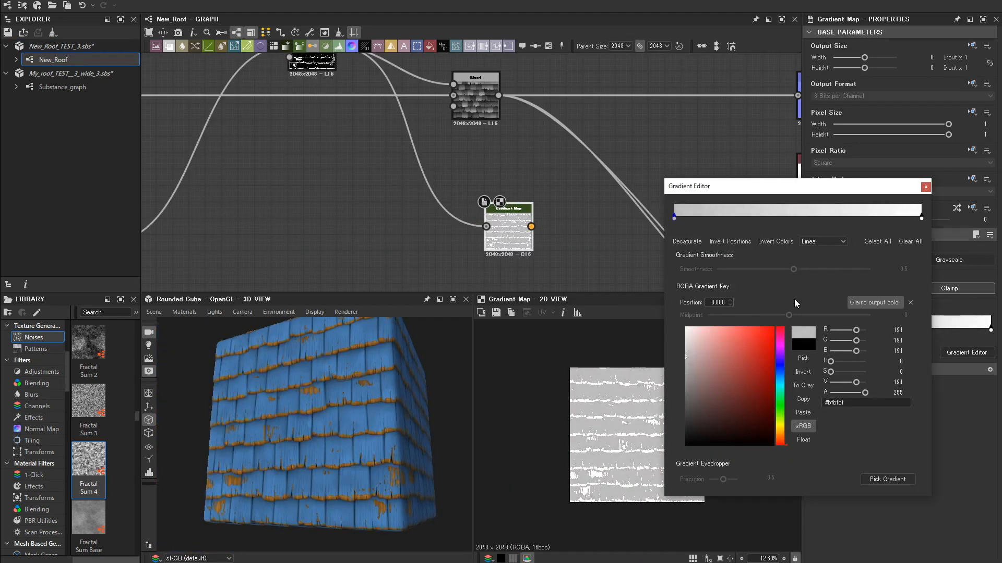
pyautogui.write('0')
pyautogui.press('Tab')
pyautogui.write('200')
pyautogui.click(925, 187)
# - Add a Blend node after the light grey chip mask Gradient Map
pyautogui.scroll(-3, 501, 240)
pyautogui.scroll(3, 468, 240)
pyautogui.scroll(-1, 485, 227)
pyautogui.moveTo(492, 220); pyautogui.dragTo(460, 221, button='middle')
pyautogui.moveTo(434, 203); pyautogui.dragTo(474, 201)
pyautogui.click(499, 228)
# - Add a Gradient Map from the second Slope Blur Grayscale and connect it to the new Blend's foreground
pyautogui.scroll(-4, 499, 224)
pyautogui.moveTo(496, 152); pyautogui.dragTo(446, 260, button='middle')
pyautogui.moveTo(445, 123); pyautogui.dragTo(446, 261)
pyautogui.click(467, 360)
pyautogui.scroll(-1, 444, 277)
pyautogui.moveTo(436, 285); pyautogui.dragTo(460, 181, button='middle')
pyautogui.scroll(3, 460, 180)
# - Set the new Blend to Subtract mode at 0.34 opacity and connect it to the Roughness output
pyautogui.click(477, 201)
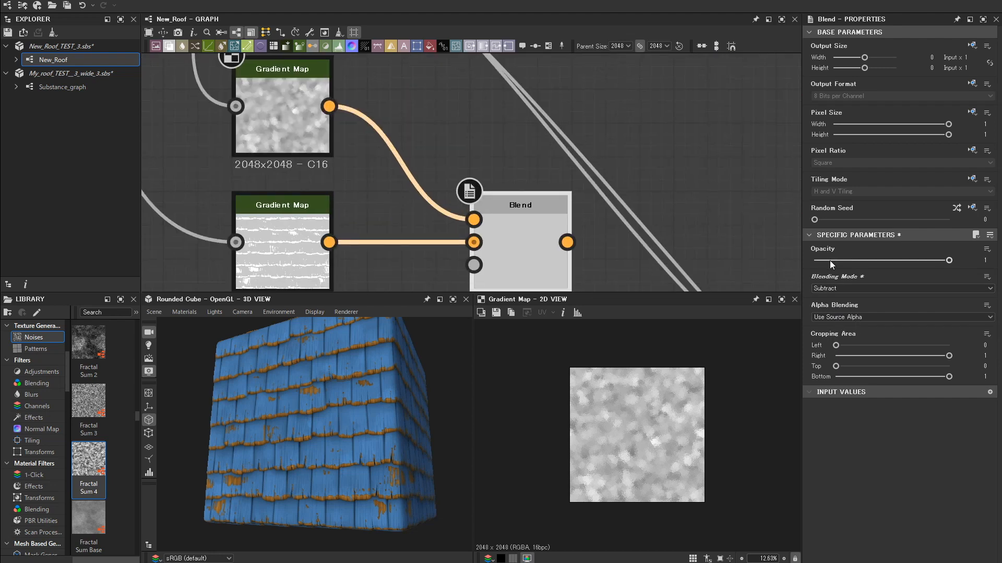
pyautogui.click(848, 260)
pyautogui.moveTo(850, 260); pyautogui.dragTo(860, 259)
pyautogui.scroll(-5, 561, 137)
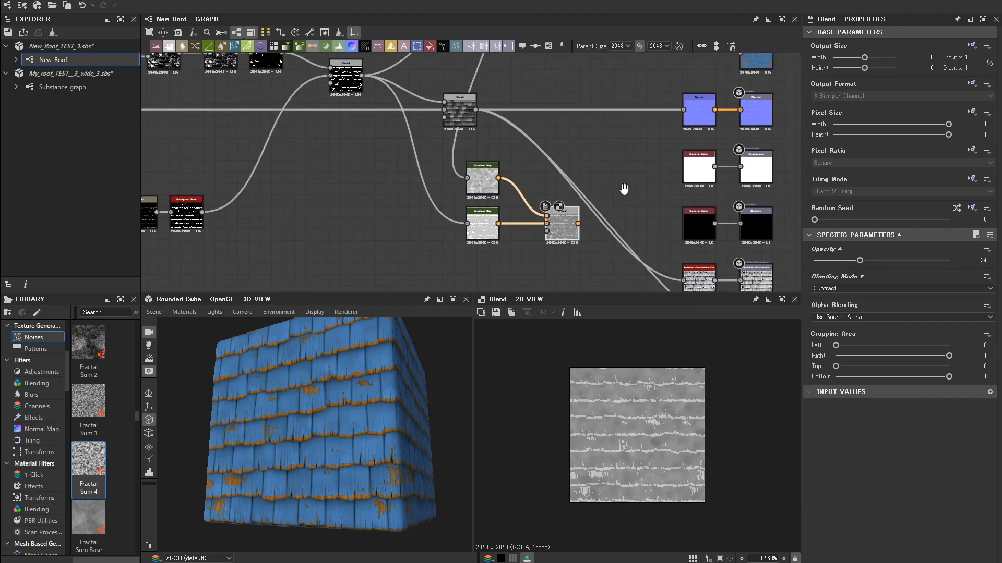
pyautogui.scroll(5, 403, 381)
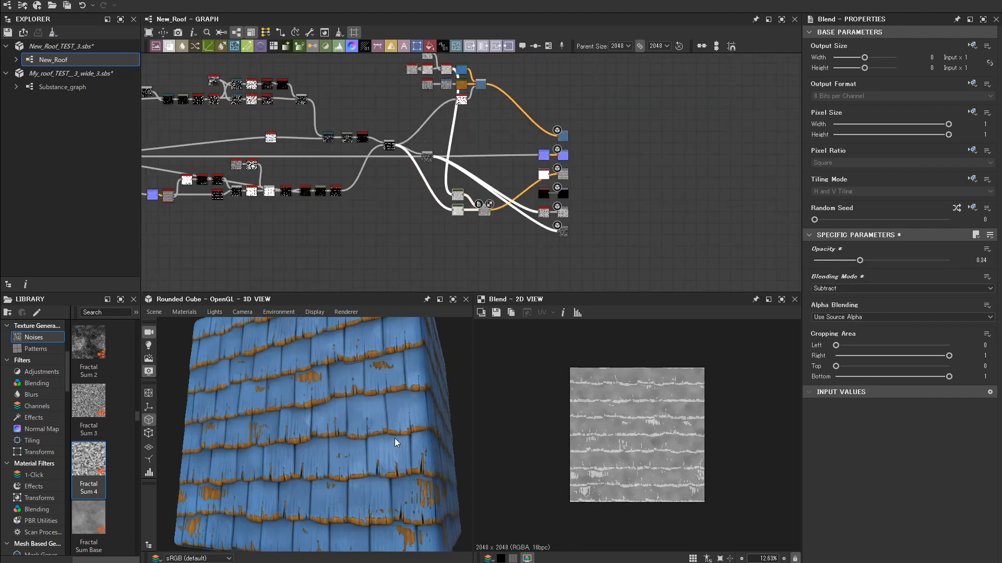
# - Check the shingles' shine up close and set the roughness Blend's opacity to 0.19
pyautogui.scroll(4, 497, 240)
pyautogui.scroll(2, 367, 375)
pyautogui.moveTo(368, 374); pyautogui.dragTo(399, 384)
pyautogui.scroll(5, 520, 197)
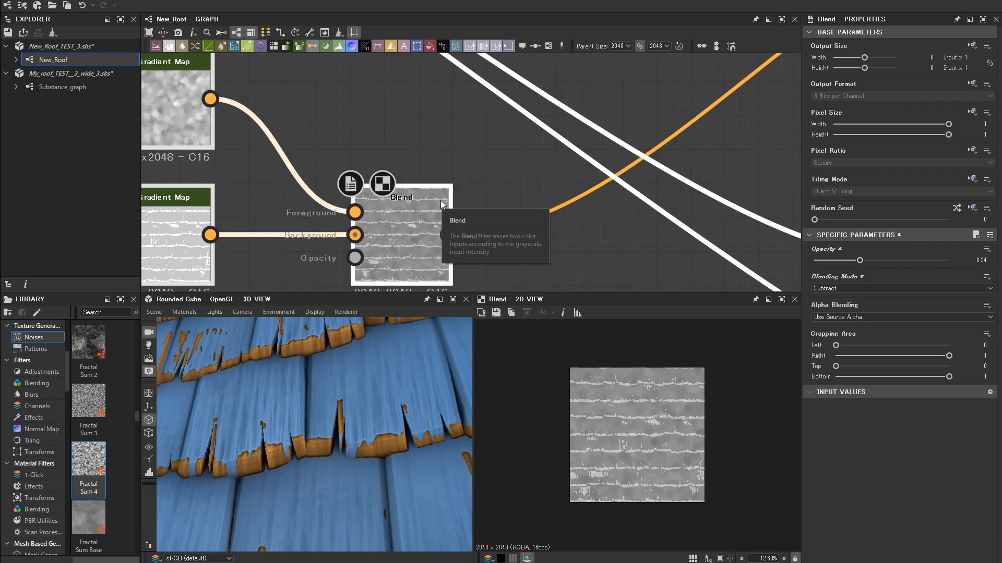
pyautogui.scroll(-6, 376, 397)
pyautogui.moveTo(861, 261); pyautogui.dragTo(840, 261)
pyautogui.moveTo(324, 402); pyautogui.dragTo(356, 409)
pyautogui.scroll(4, 356, 410)
pyautogui.moveTo(267, 254); pyautogui.dragTo(346, 248, button='middle')
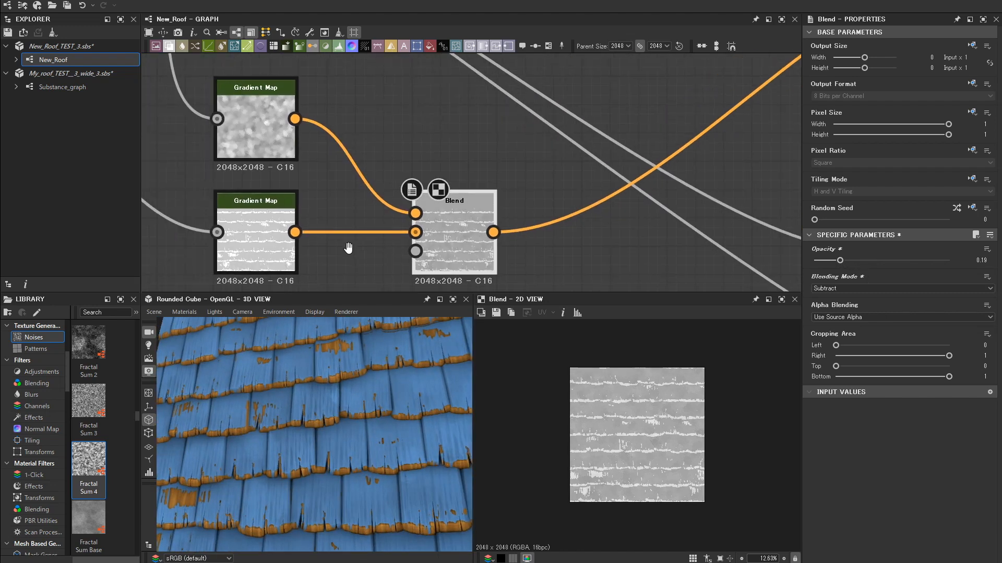
# - Darken the dark-end key of the chip mask's Gradient Map to a mid grey and check the roof's reflections
pyautogui.doubleClick(263, 240)
pyautogui.click(950, 352)
pyautogui.click(674, 218)
pyautogui.moveTo(365, 412); pyautogui.dragTo(418, 421)
pyautogui.moveTo(686, 353); pyautogui.dragTo(670, 369)
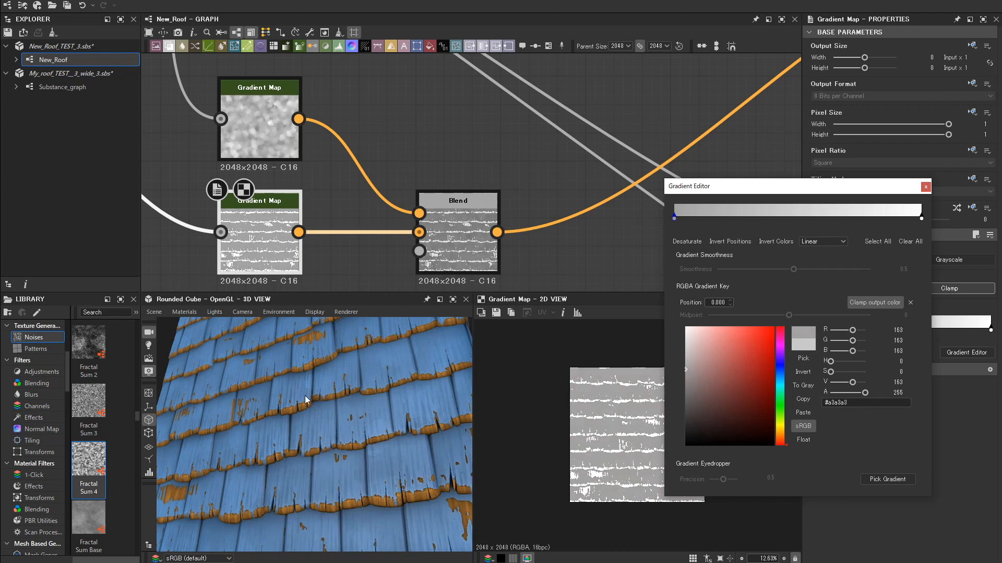
pyautogui.moveTo(305, 395); pyautogui.dragTo(432, 418)
pyautogui.scroll(-3, 432, 418)
pyautogui.click(926, 187)
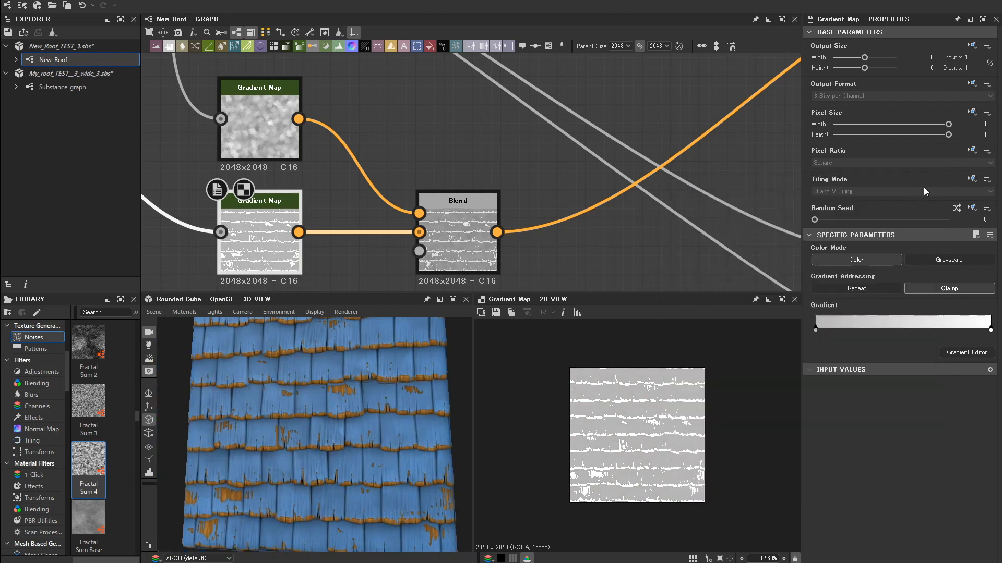
# - Insert a Levels node between the noise Gradient Map and the roughness Blend
pyautogui.click(280, 146)
pyautogui.scroll(-1, 296, 166)
pyautogui.moveTo(295, 166); pyautogui.dragTo(315, 215, button='middle')
pyautogui.click(368, 215)
pyautogui.click(338, 48)
pyautogui.moveTo(290, 179); pyautogui.dragTo(242, 155)
pyautogui.moveTo(353, 239); pyautogui.dragTo(343, 202)
# - Lower the Levels white point to sharpen the roughness noise and check it on the shingles
pyautogui.moveTo(334, 409); pyautogui.dragTo(377, 401)
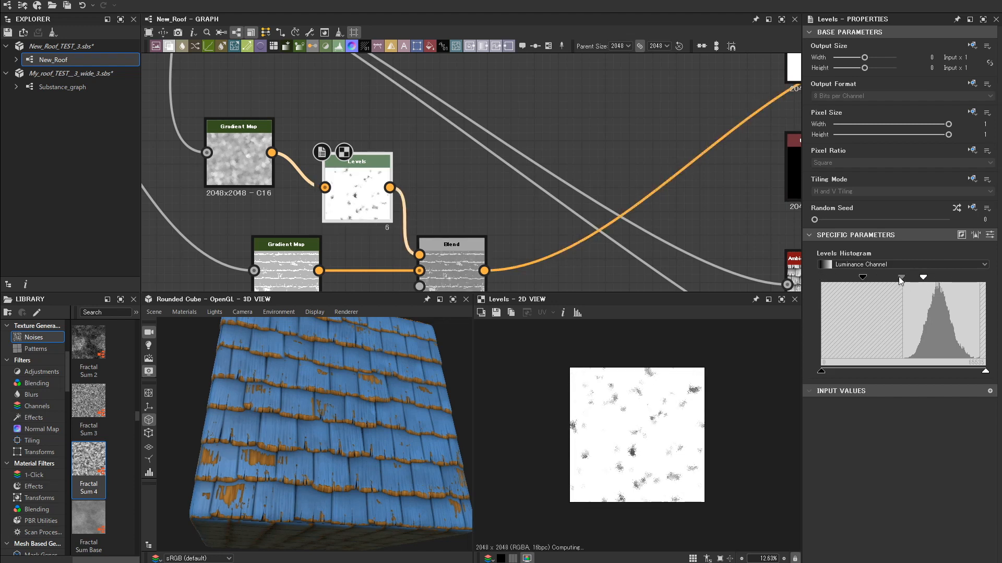
pyautogui.scroll(4, 333, 428)
pyautogui.moveTo(313, 433); pyautogui.dragTo(355, 433)
pyautogui.moveTo(920, 280); pyautogui.dragTo(916, 280)
pyautogui.moveTo(339, 425); pyautogui.dragTo(363, 374)
# - Set the roughness Blend's opacity to 0.3
pyautogui.scroll(-3, 365, 430)
pyautogui.write('0.3')
pyautogui.press('Return')
# - Readjust the Levels input range to brighten the roughness noise and check the roof
pyautogui.scroll(-4, 412, 425)
pyautogui.scroll(1, 364, 374)
pyautogui.click(359, 198)
pyautogui.moveTo(929, 279); pyautogui.dragTo(903, 278)
pyautogui.moveTo(365, 434)
pyautogui.mouseDown()
pyautogui.moveTo(317, 439)
pyautogui.moveTo(380, 429)
pyautogui.mouseUp()
pyautogui.scroll(-2, 499, 250)
# - Delete the unused Uniform Color node beside the Roughness output
pyautogui.click(465, 267)
pyautogui.scroll(-3, 509, 249)
pyautogui.moveTo(486, 266); pyautogui.dragTo(435, 266, button='middle')
pyautogui.click(582, 169)
pyautogui.press('Delete')
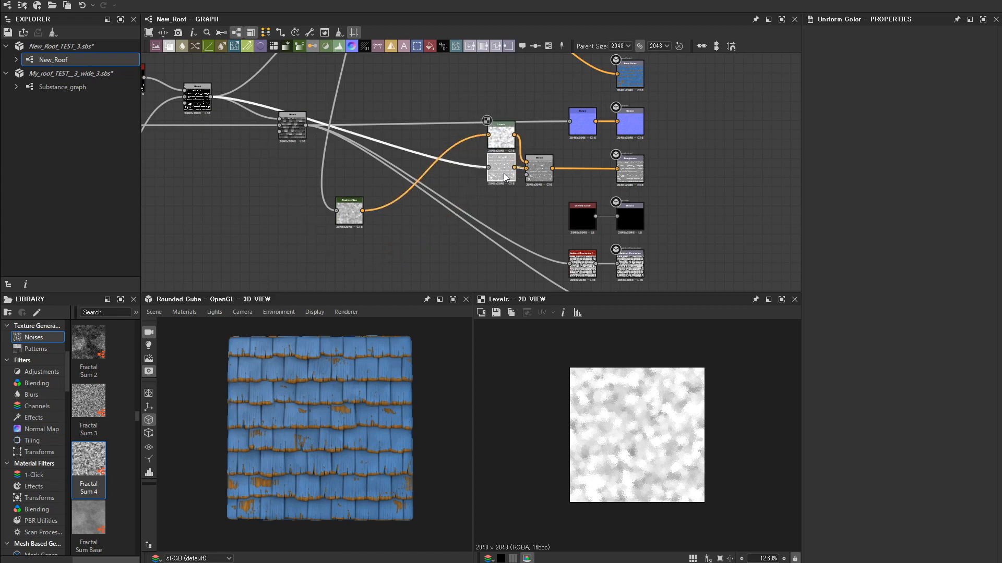
# - Move the noise node that feeds the roughness Levels closer to the Levels node to tidy the graph
pyautogui.moveTo(349, 213); pyautogui.dragTo(462, 136)
pyautogui.moveTo(426, 191); pyautogui.dragTo(426, 224, button='middle')
pyautogui.scroll(-3, 557, 210)
# - Examine the blue painted shingles and chipped wood edges on the enlarged rounded cube preview, close up and from several angles
pyautogui.moveTo(375, 376); pyautogui.dragTo(418, 371)
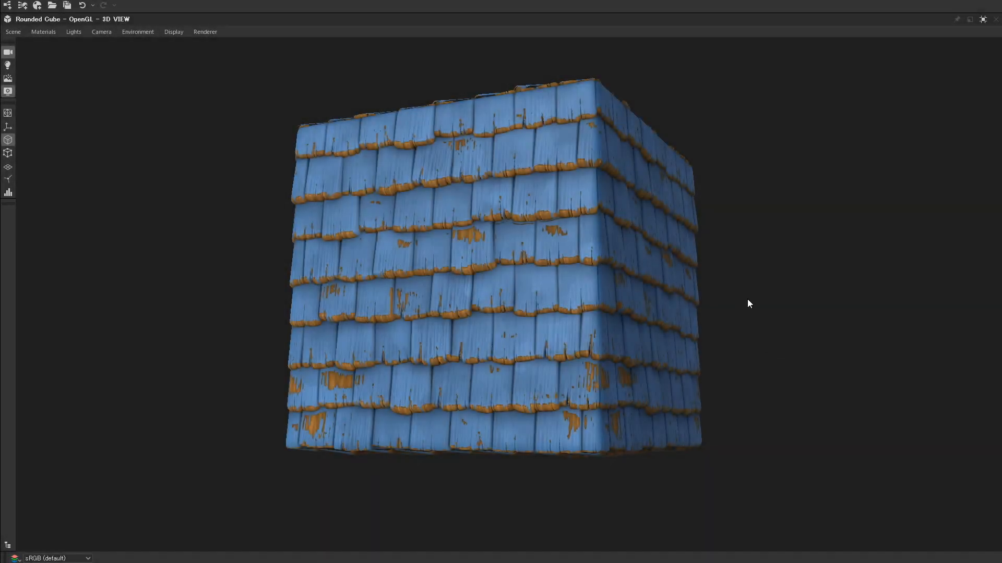
pyautogui.moveTo(744, 302); pyautogui.dragTo(760, 318)
pyautogui.moveTo(452, 409); pyautogui.dragTo(507, 408)
pyautogui.moveTo(428, 412); pyautogui.dragTo(452, 402)
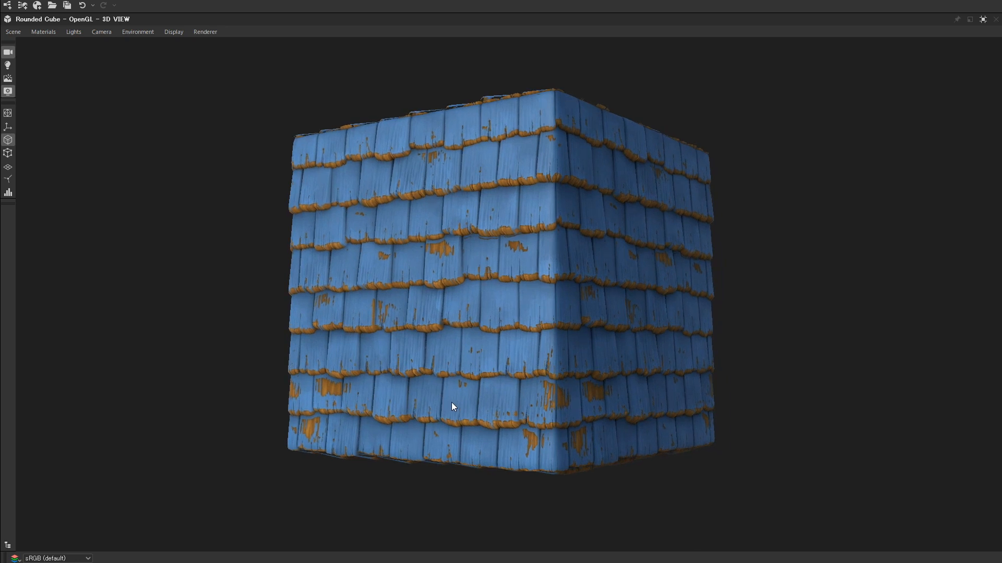
pyautogui.scroll(5, 450, 403)
pyautogui.scroll(5, 422, 396)
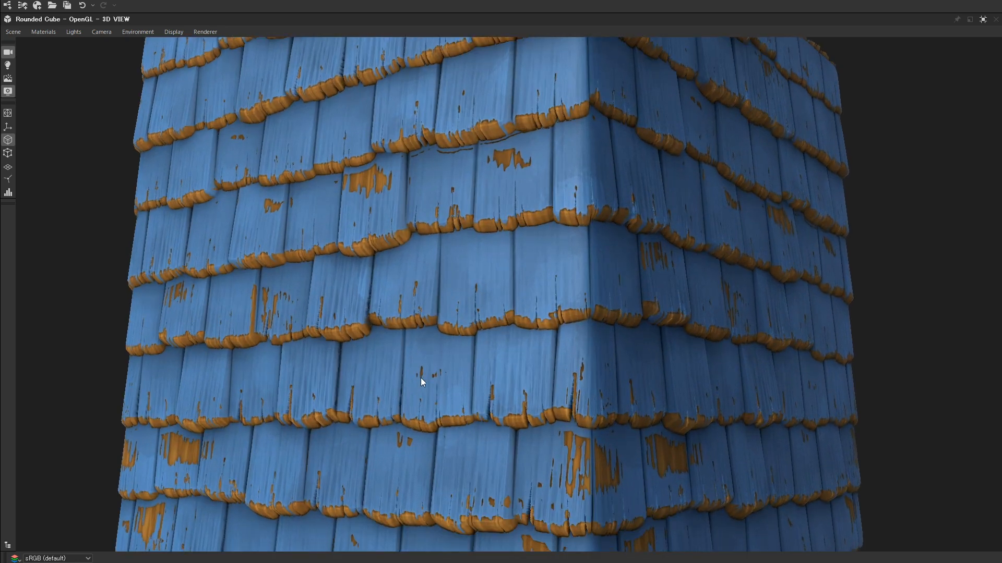
pyautogui.moveTo(421, 378); pyautogui.dragTo(427, 370, button='middle')
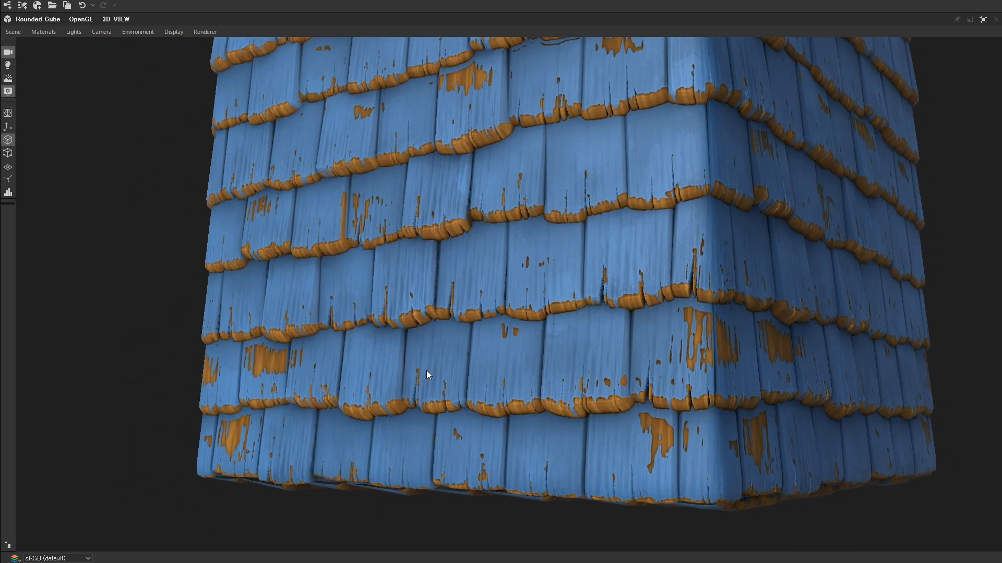
pyautogui.scroll(1, 427, 370)
pyautogui.moveTo(416, 369); pyautogui.dragTo(512, 335)
pyautogui.scroll(-4, 569, 350)
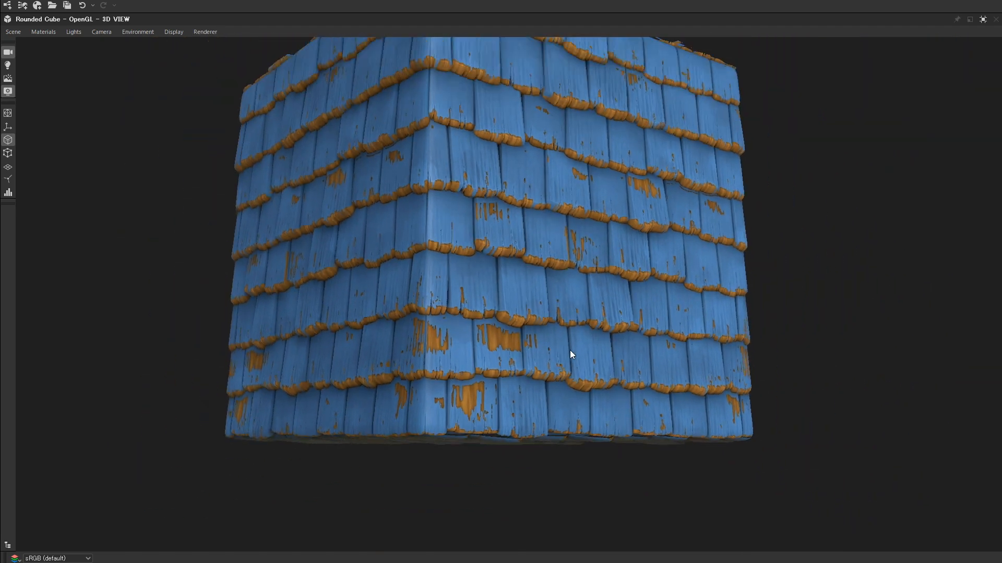
pyautogui.moveTo(588, 225); pyautogui.dragTo(567, 328)
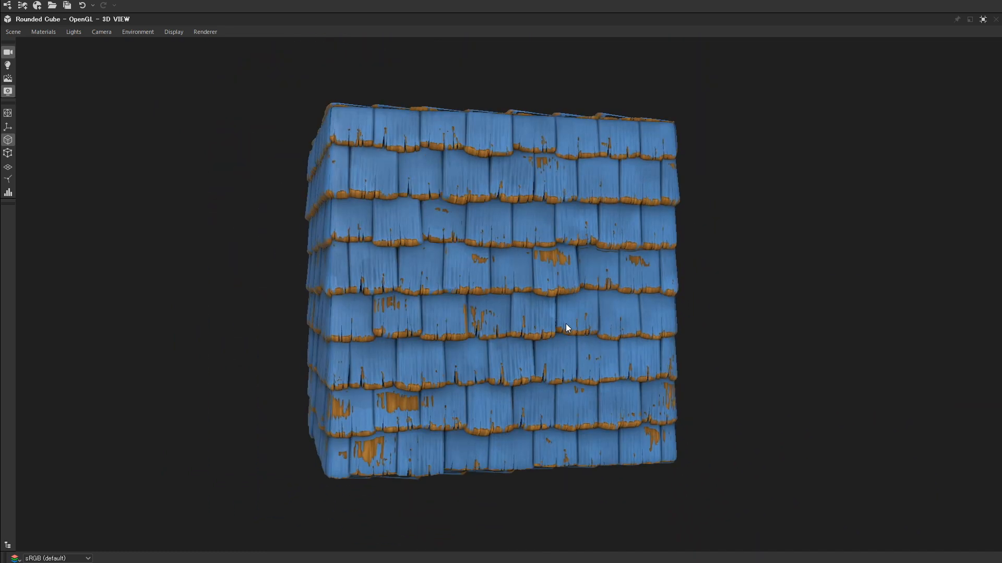